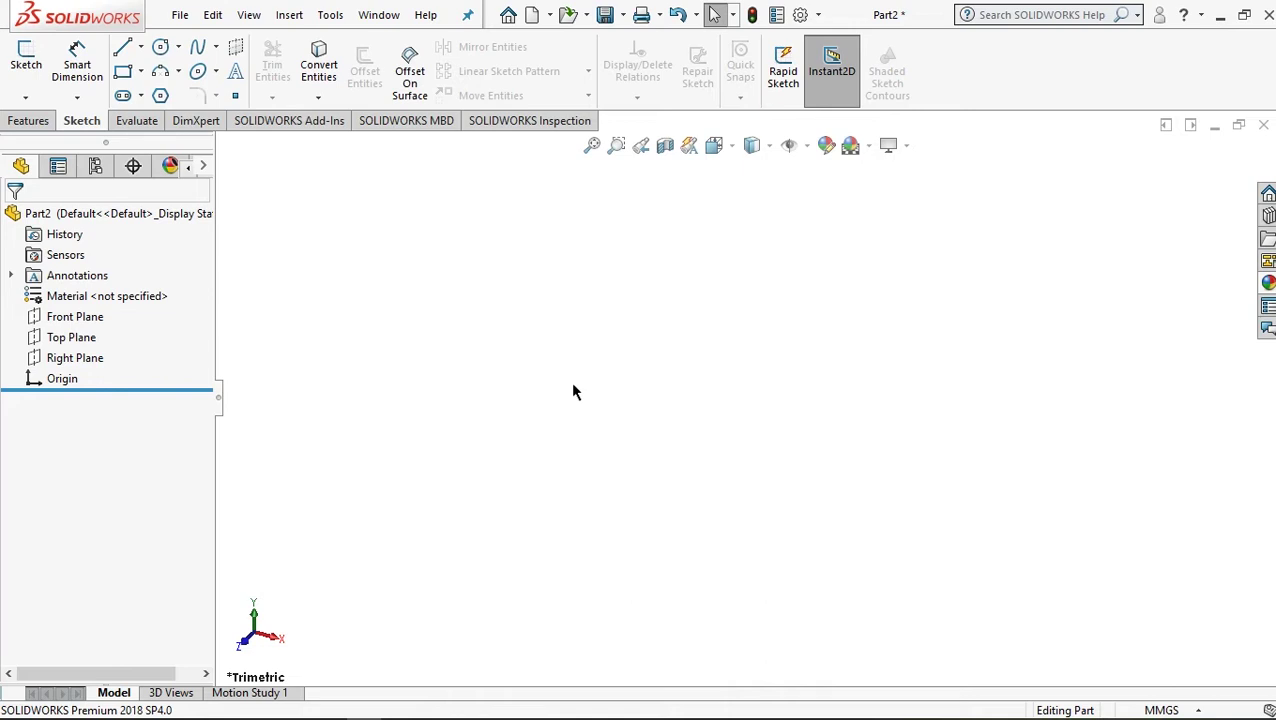
On the Top Plane, viewed face-on, draw a circle centred on the origin
click(95, 340)
click(188, 309)
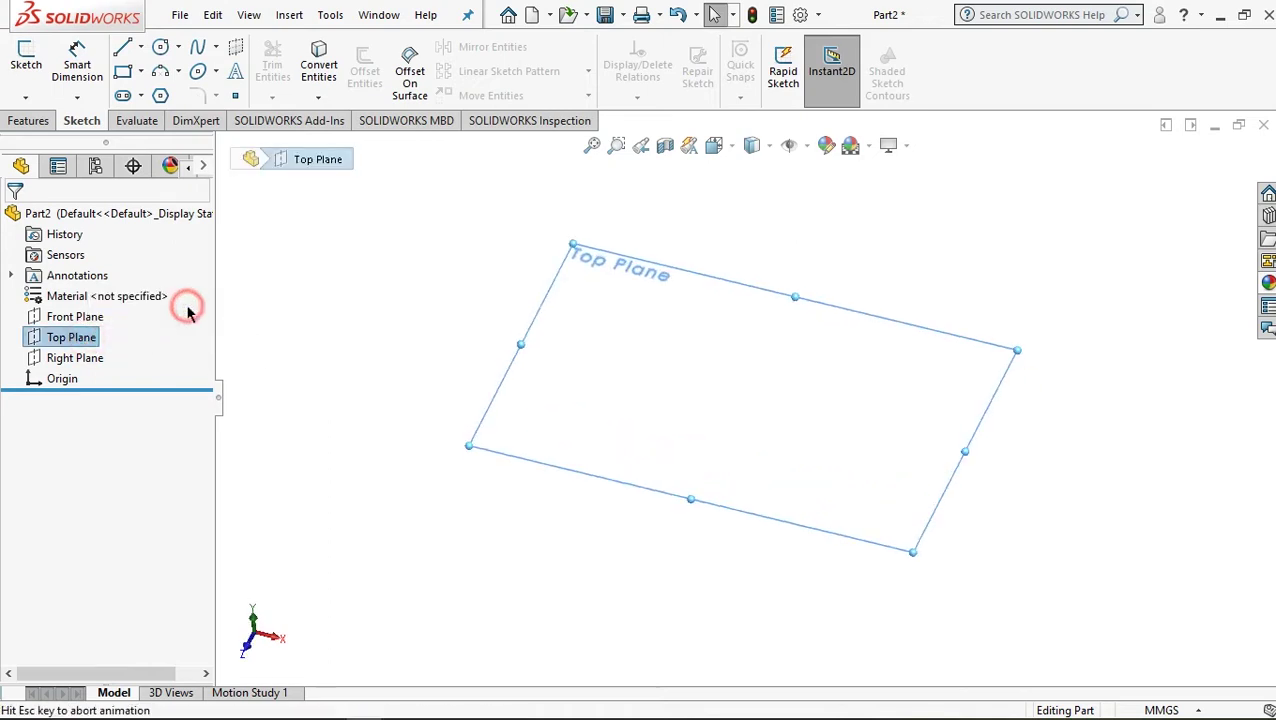
click(161, 48)
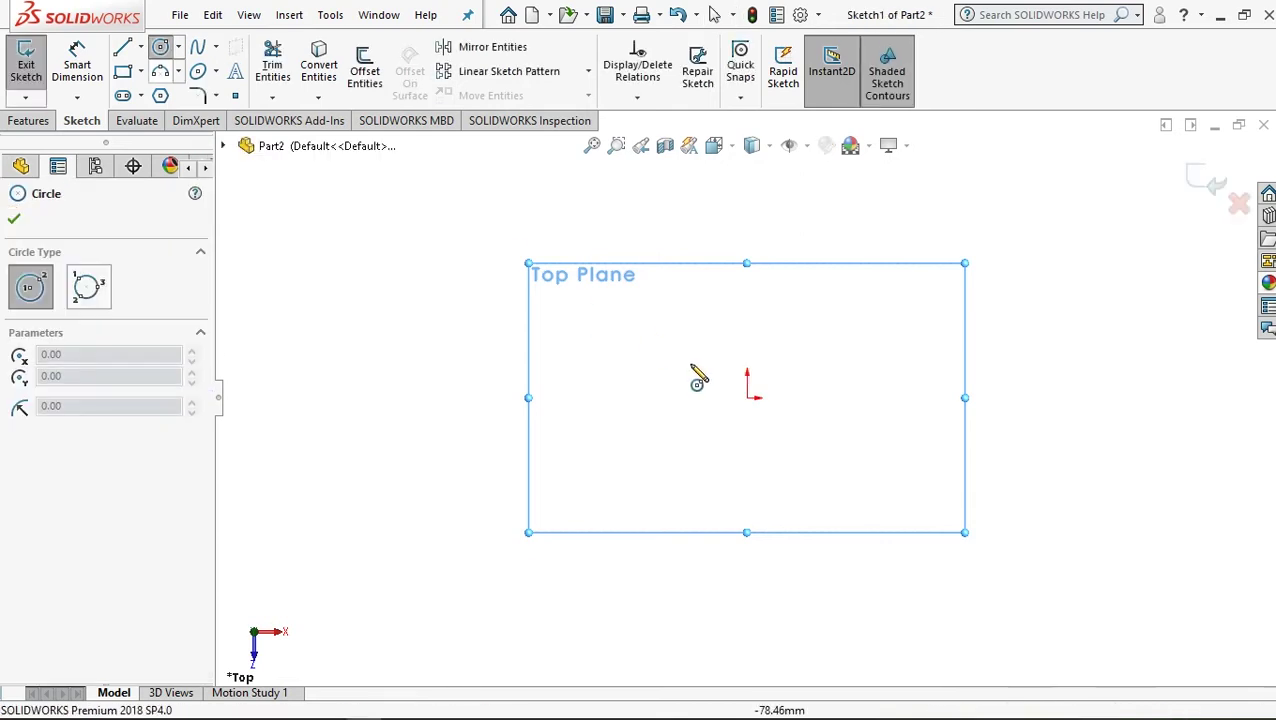
click(747, 397)
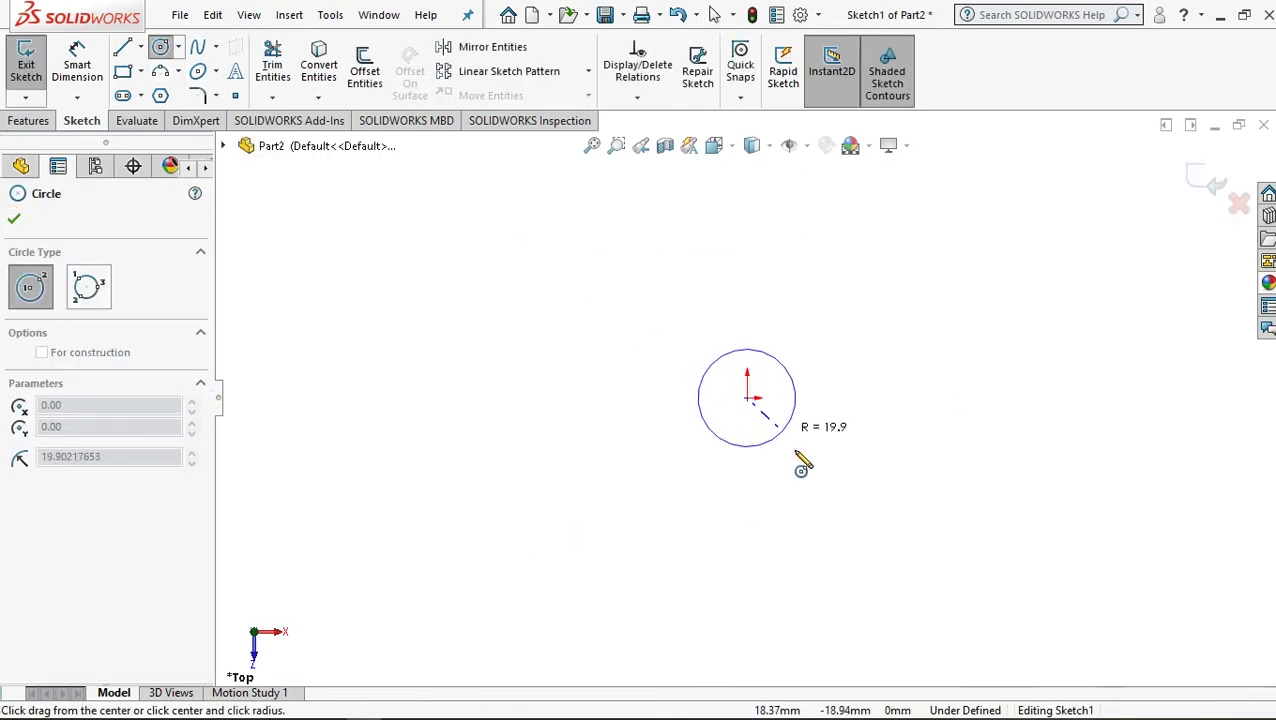
click(812, 463)
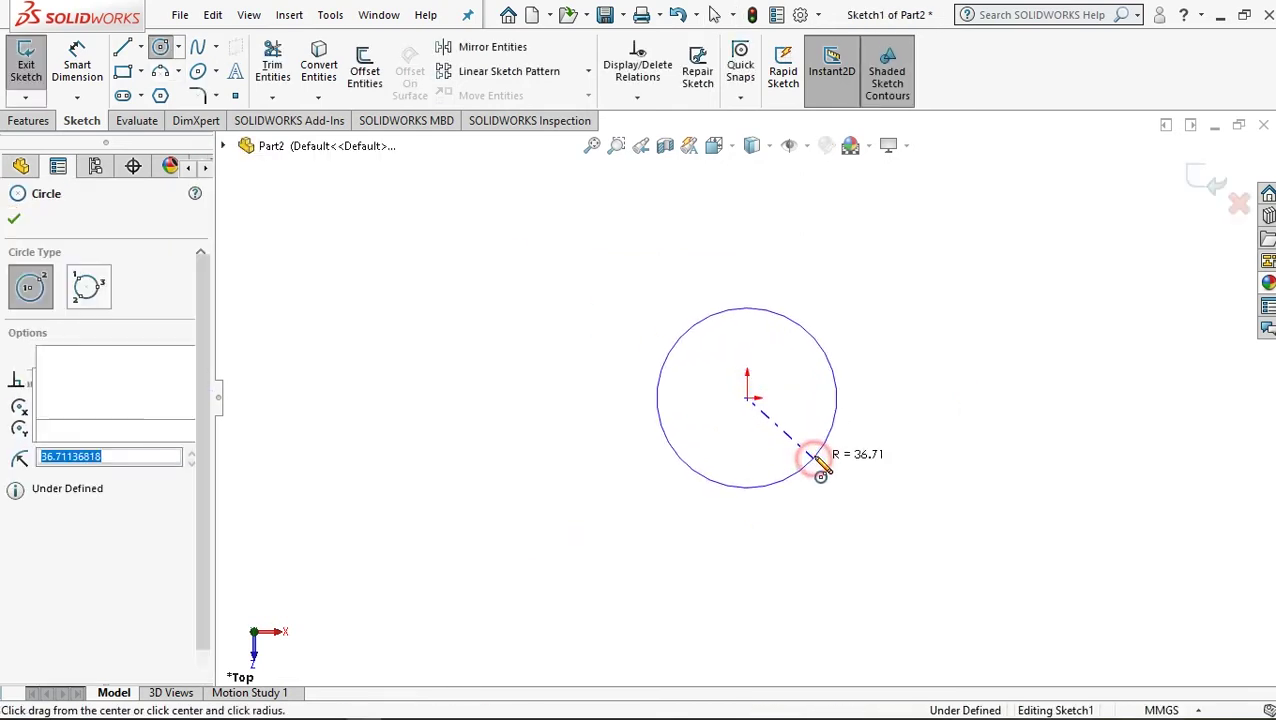
Dimension the circle's diameter to 90 mm
click(78, 70)
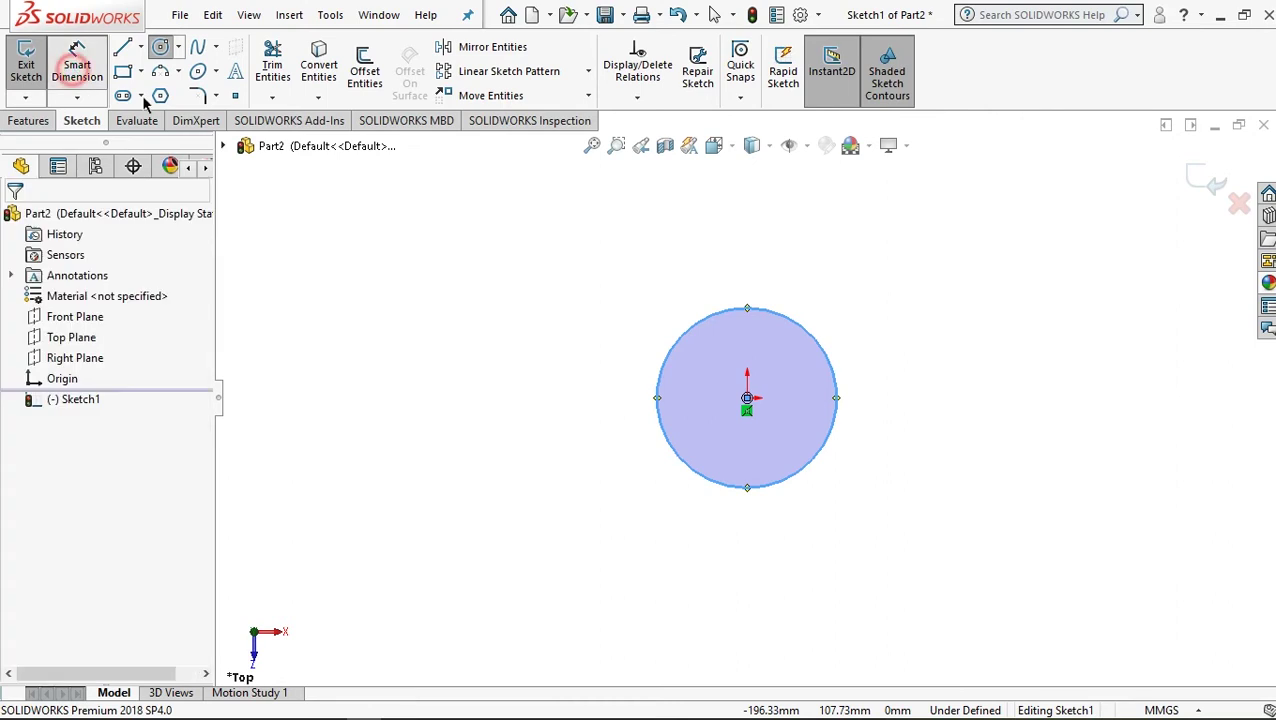
click(663, 370)
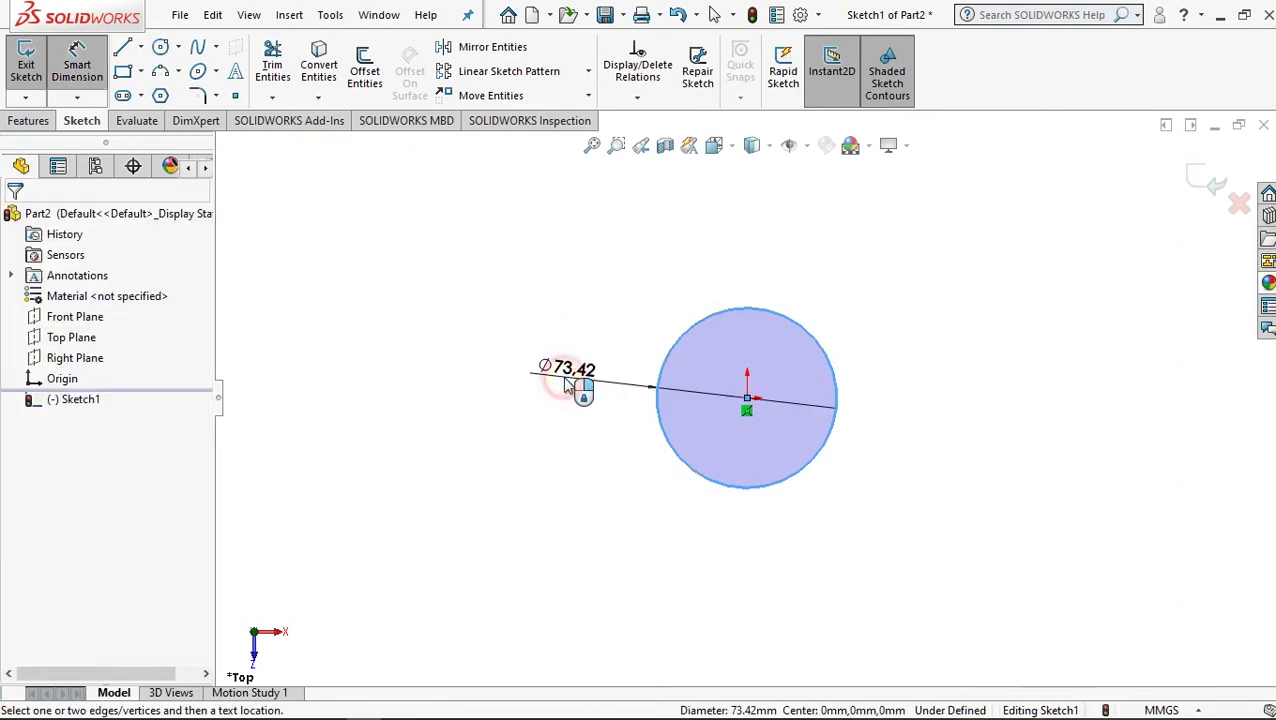
click(566, 380)
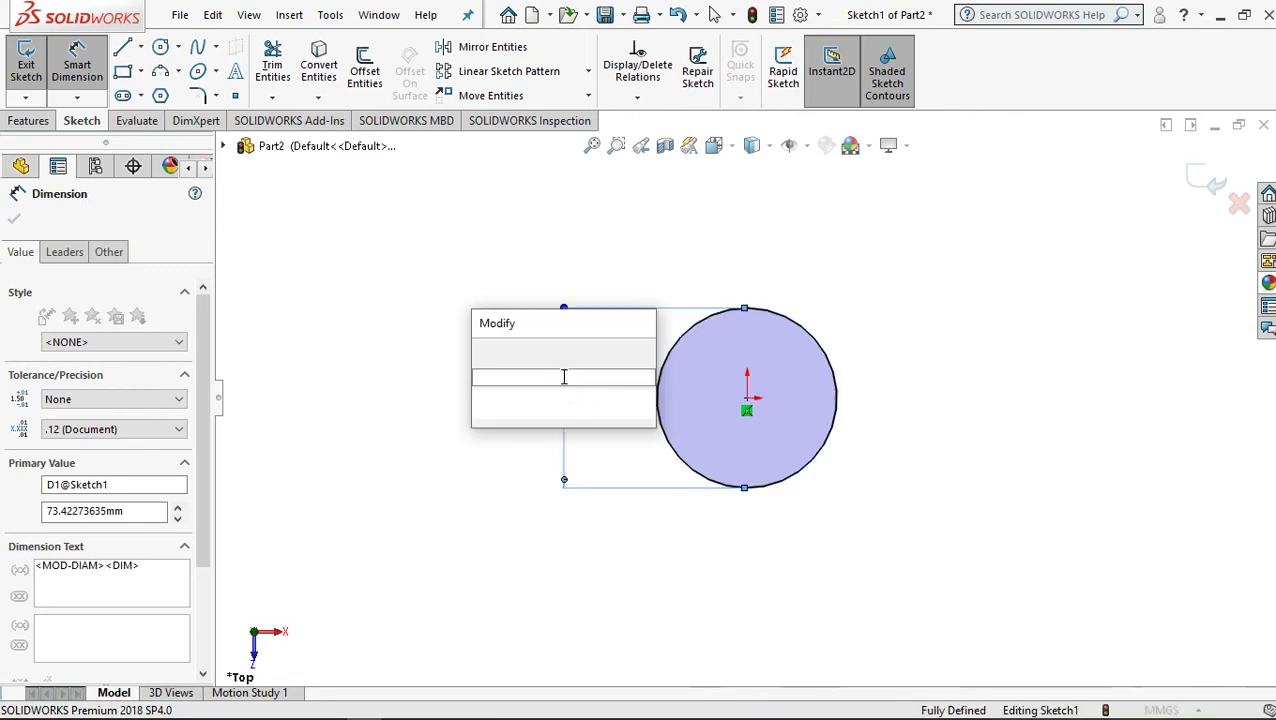
text(90)
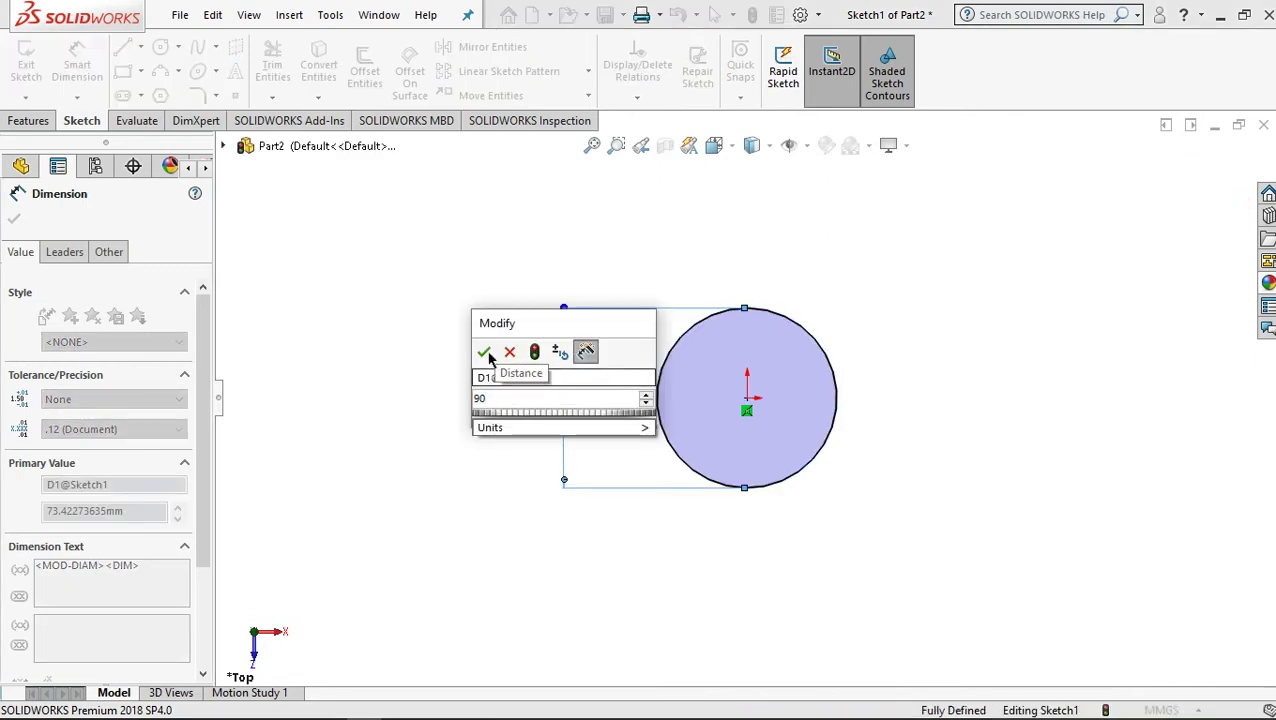
click(485, 354)
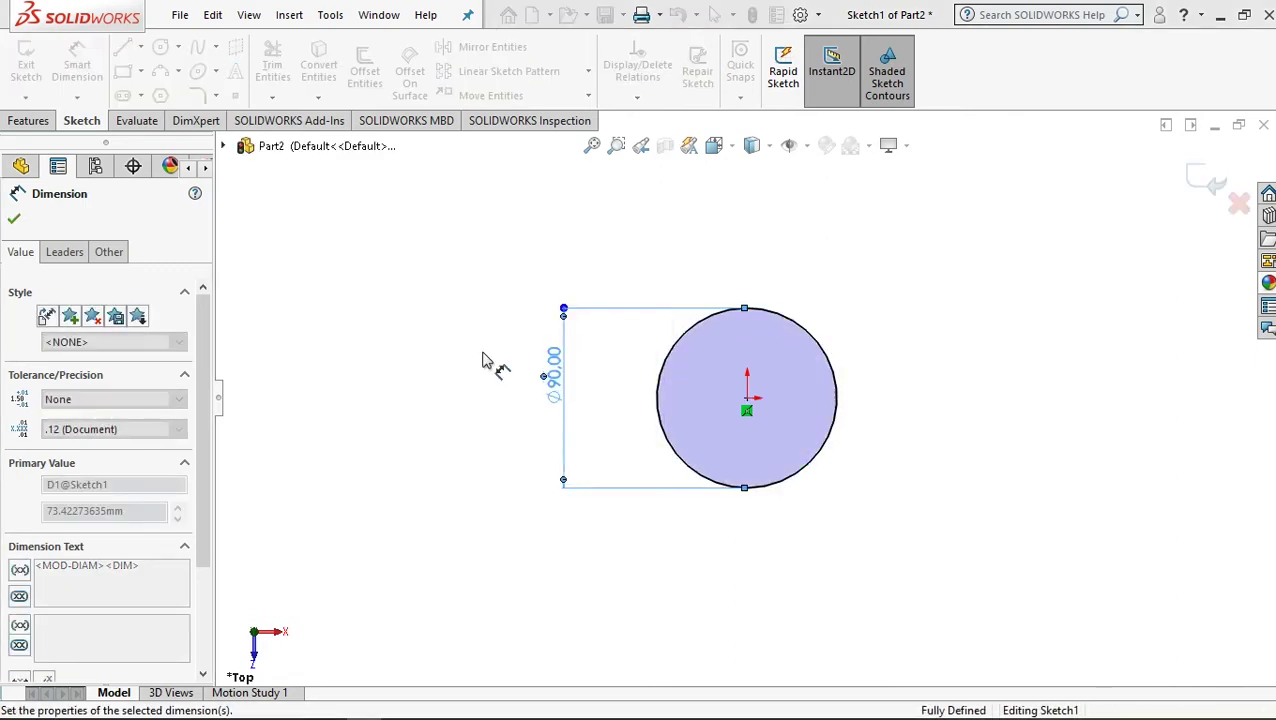
click(125, 50)
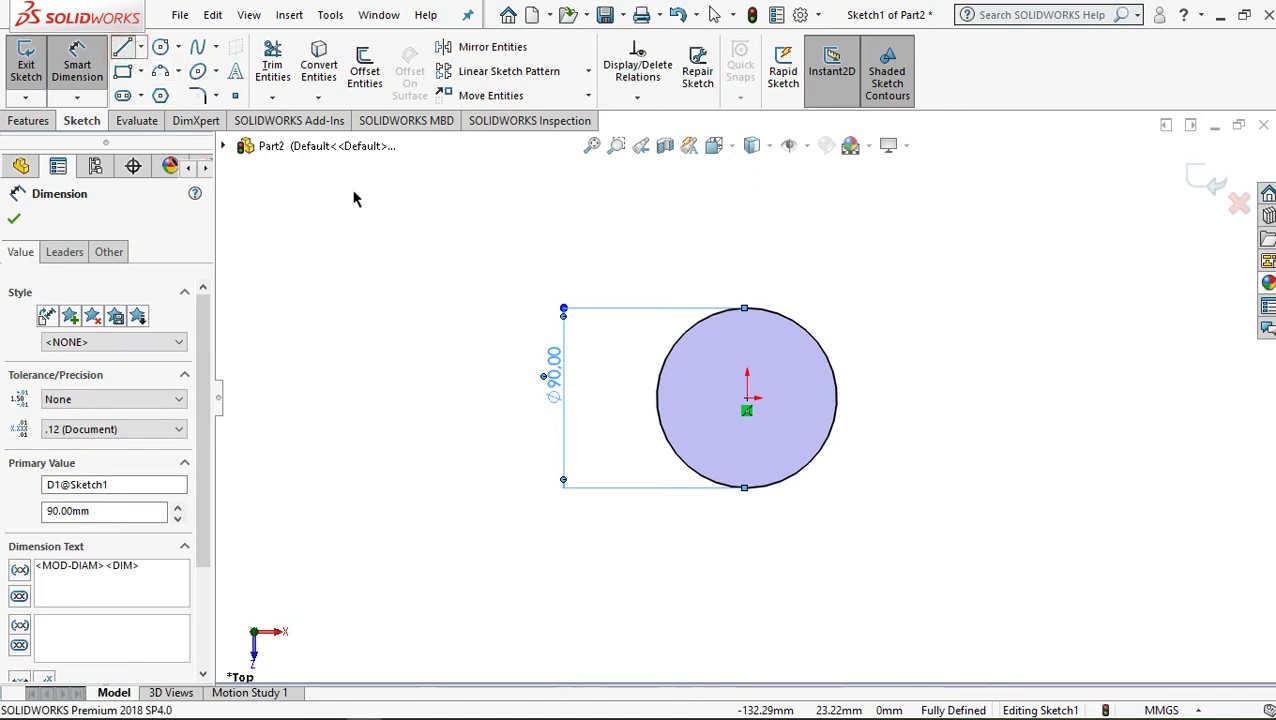
Draw a vertical line up from the circle's left quadrant and a horizontal top edge across
click(657, 398)
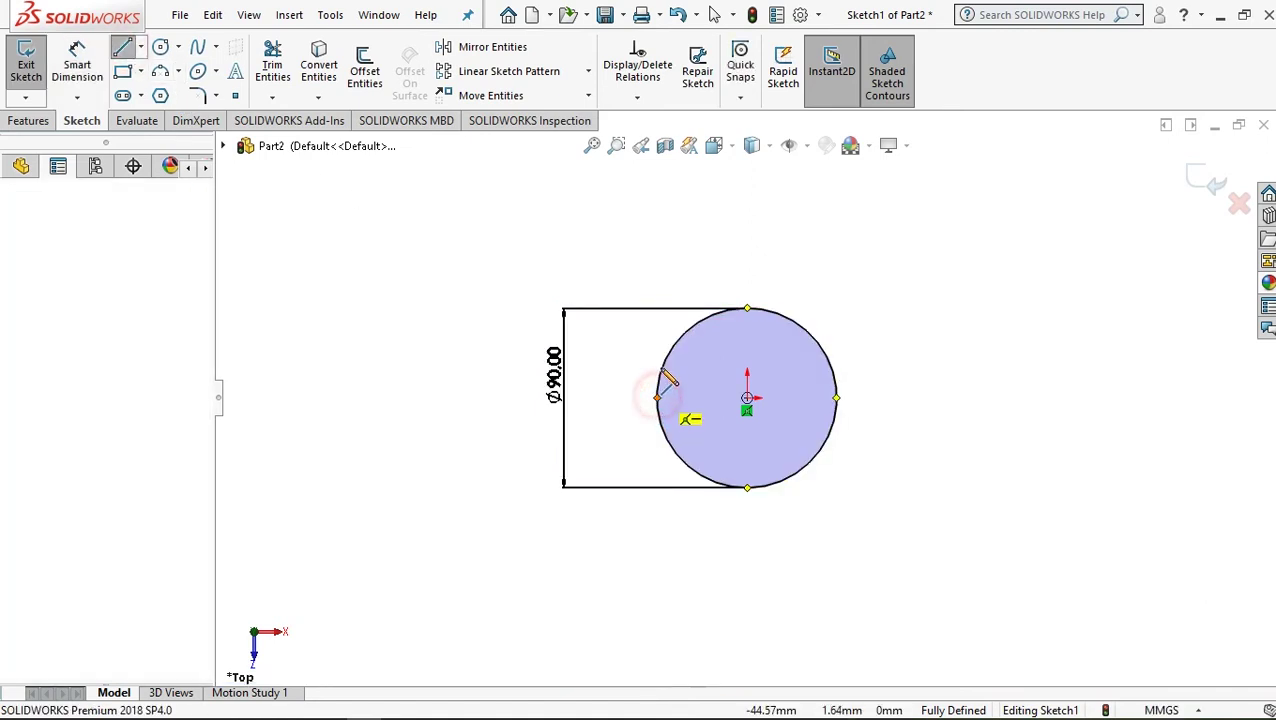
click(657, 279)
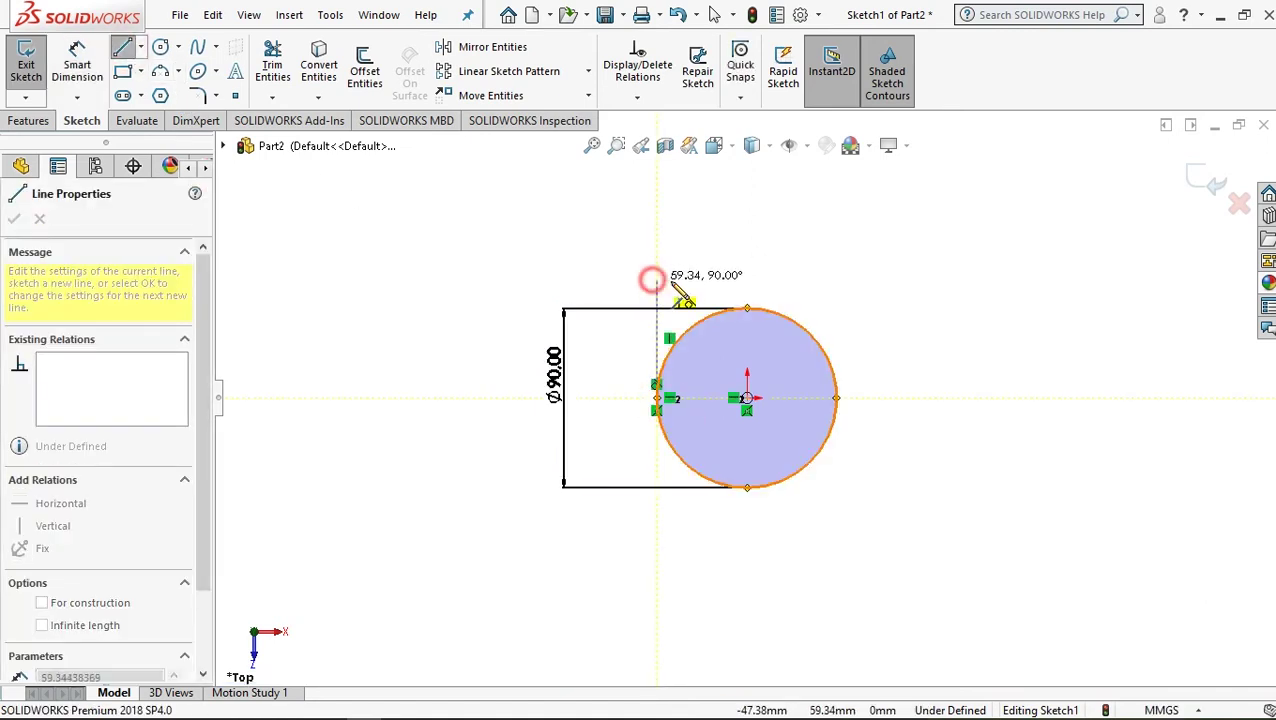
click(837, 279)
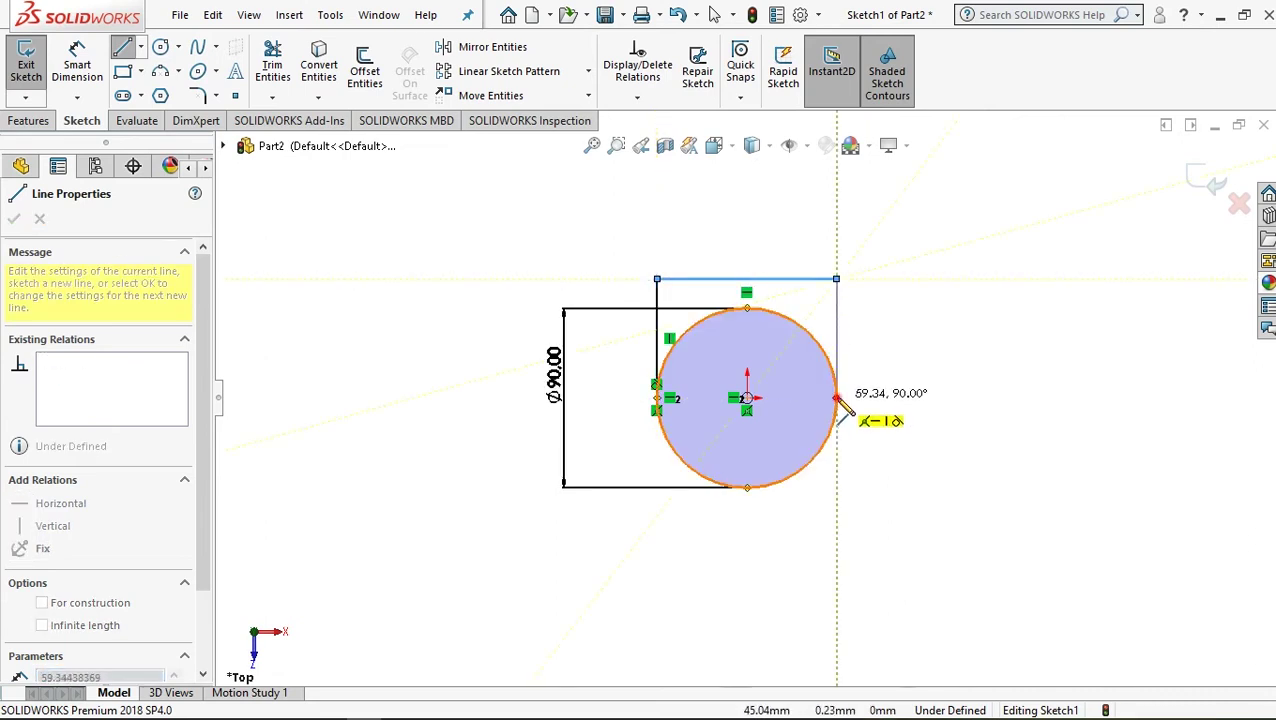
right_click(932, 340)
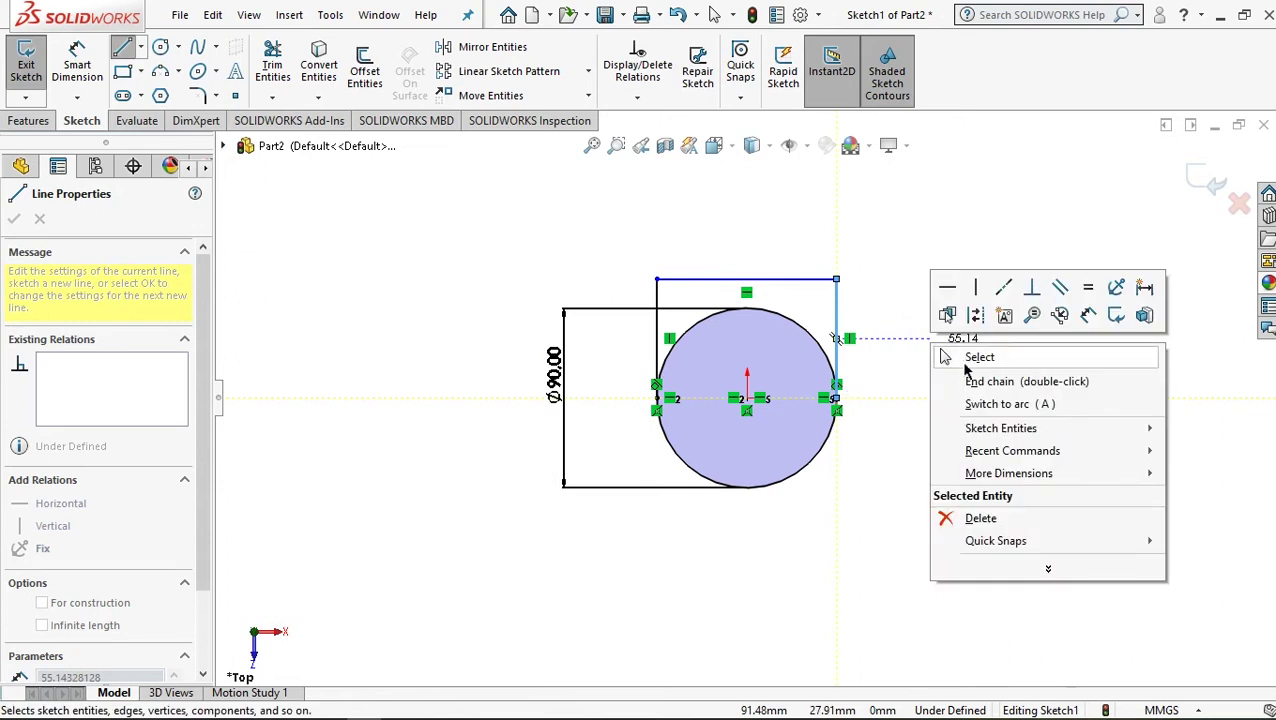
click(970, 360)
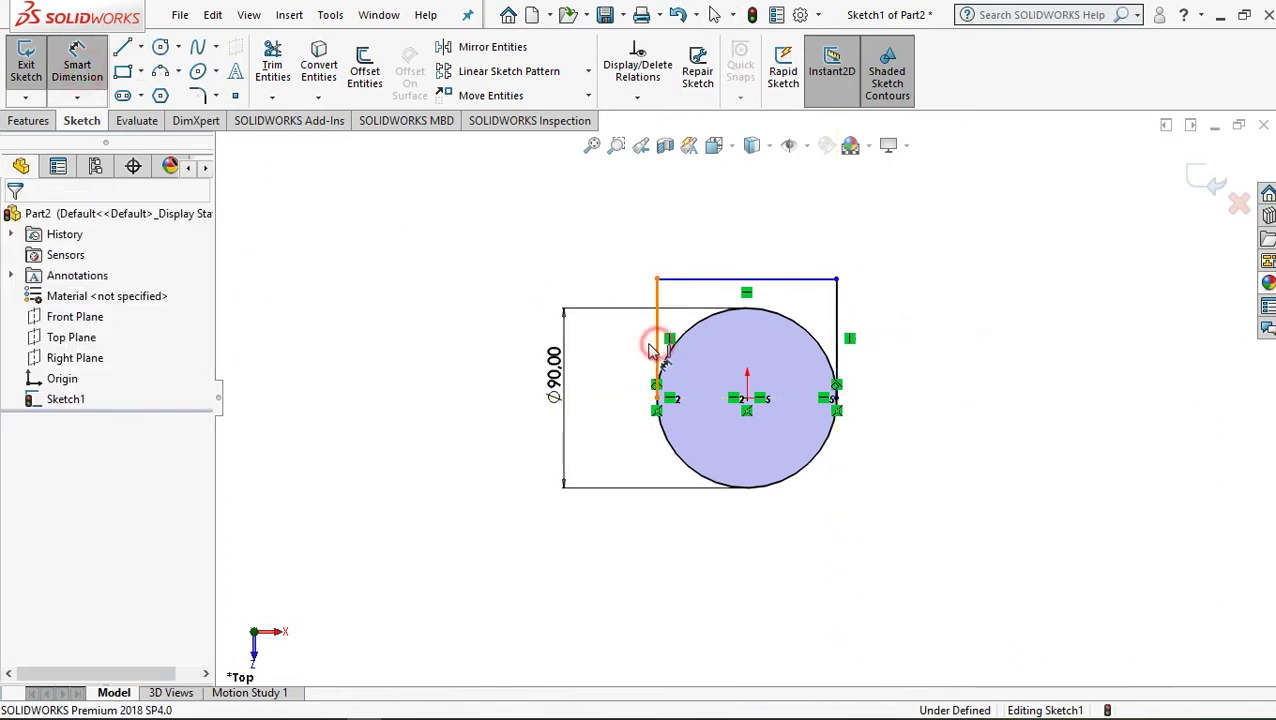
Dimension the left vertical line to 20 mm
click(578, 349)
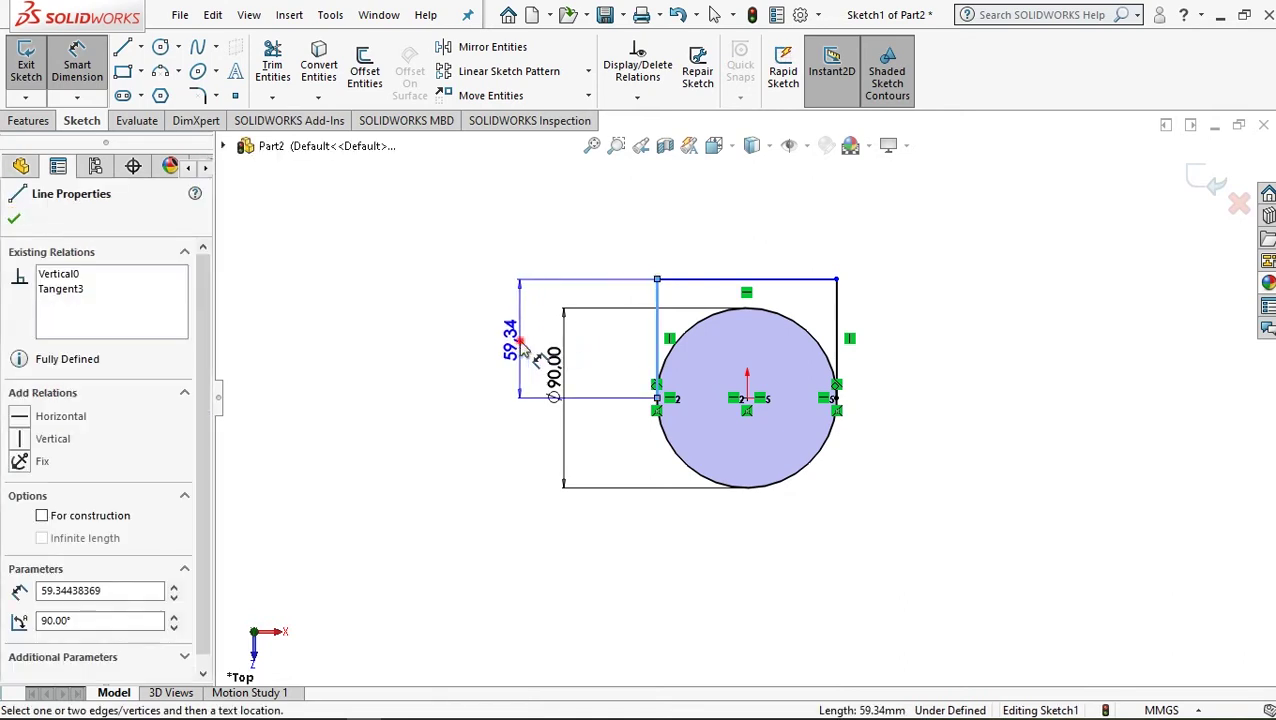
click(527, 349)
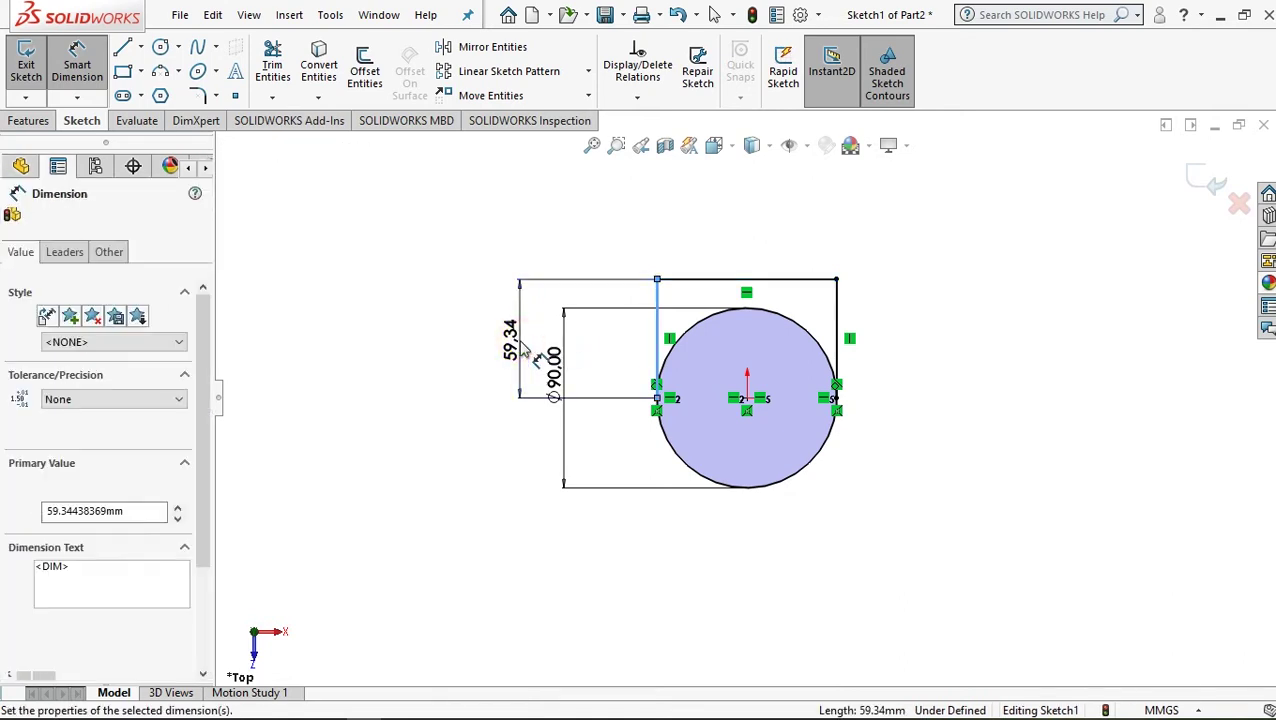
text(20)
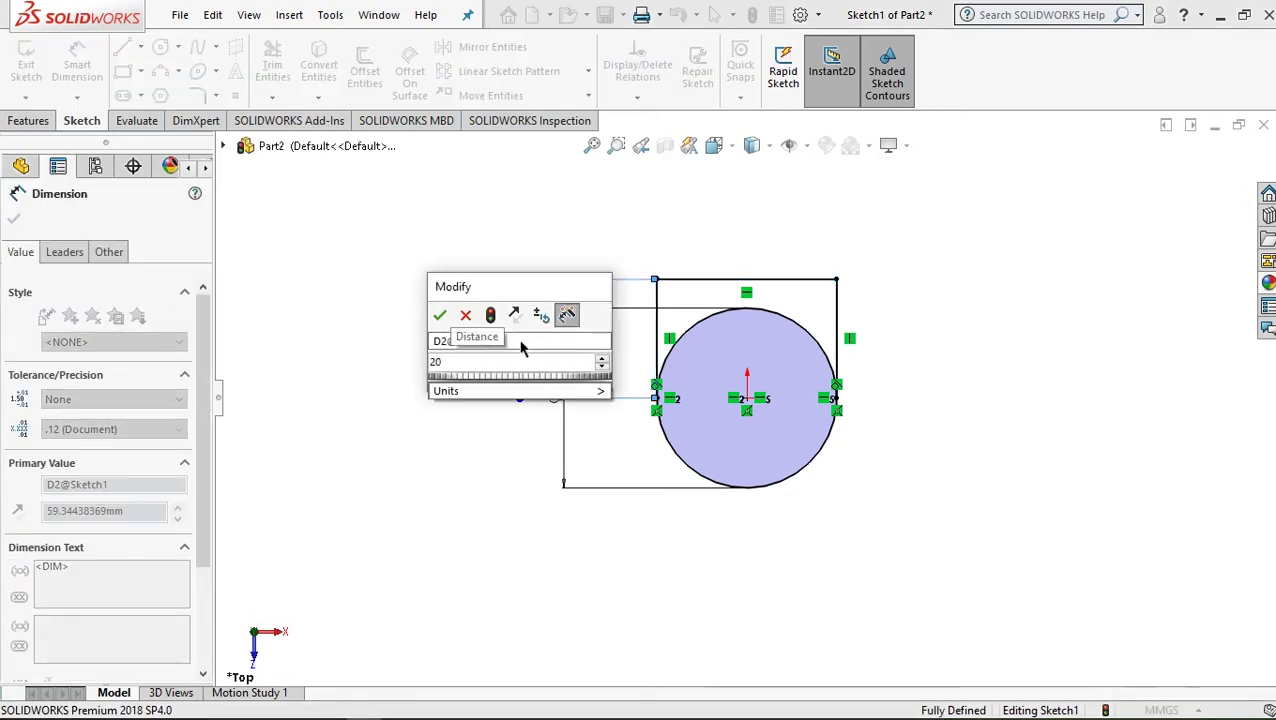
click(439, 315)
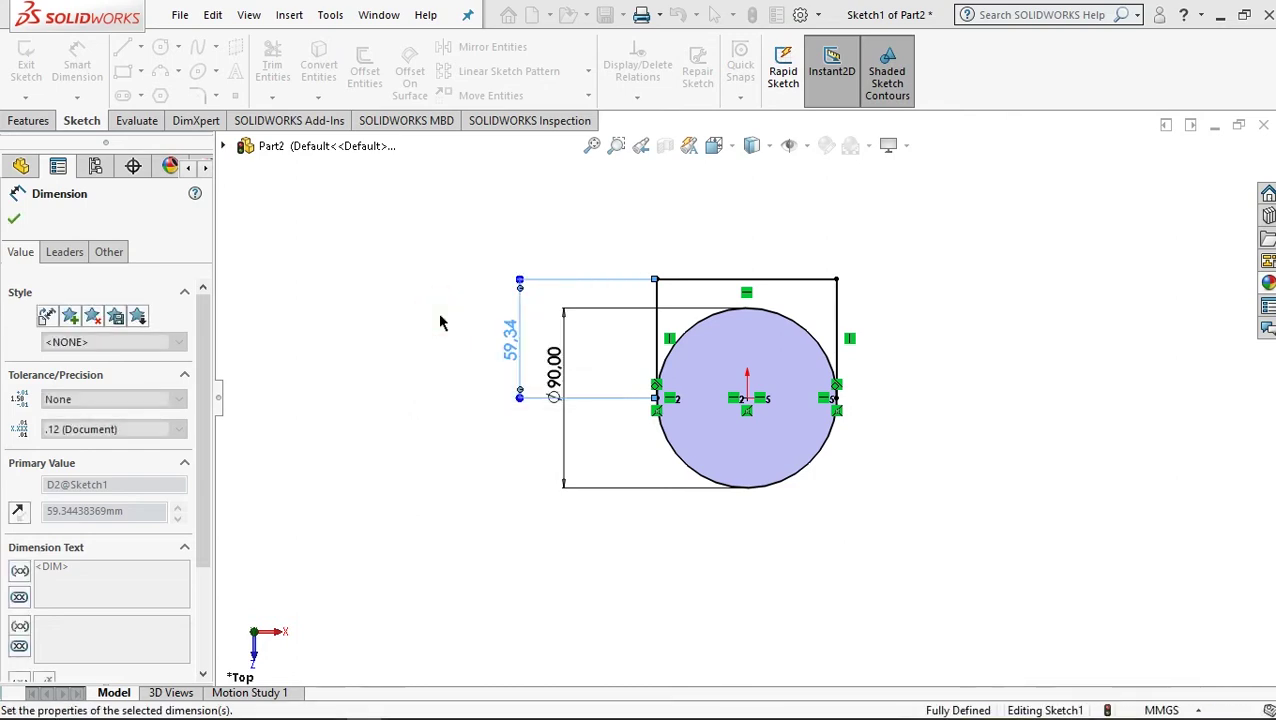
click(18, 220)
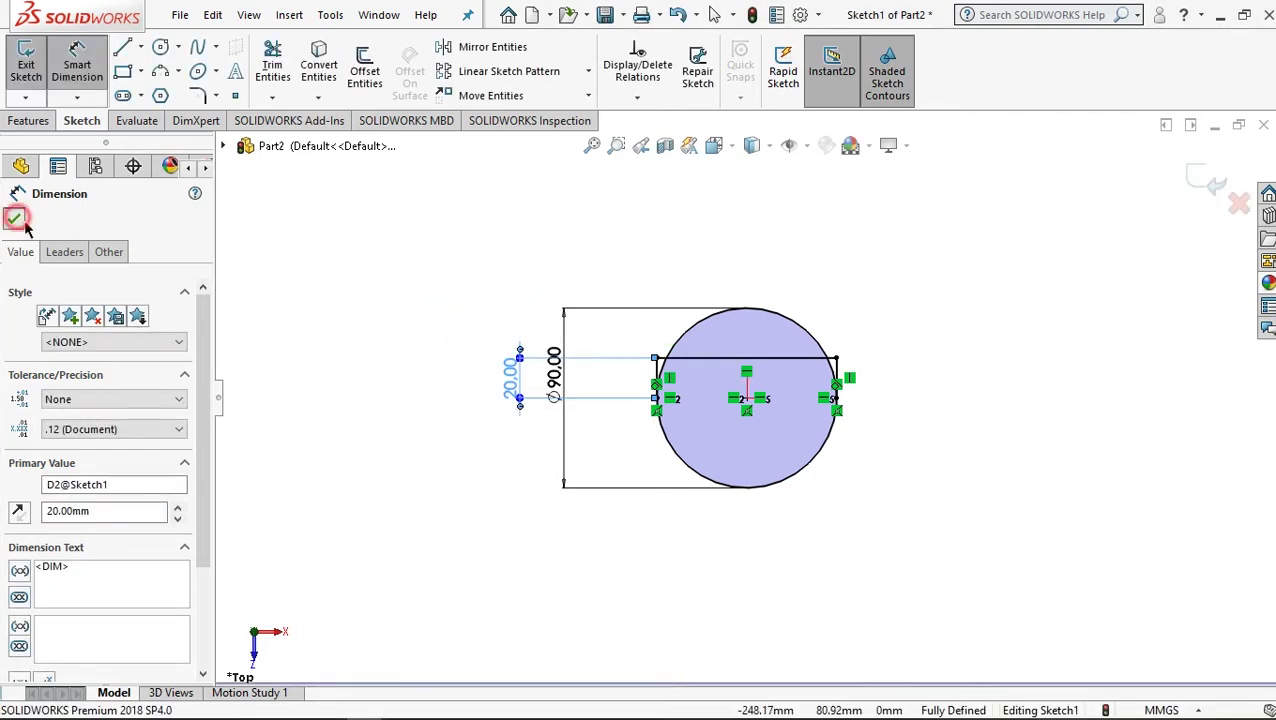
scroll(805, 398, up, 2)
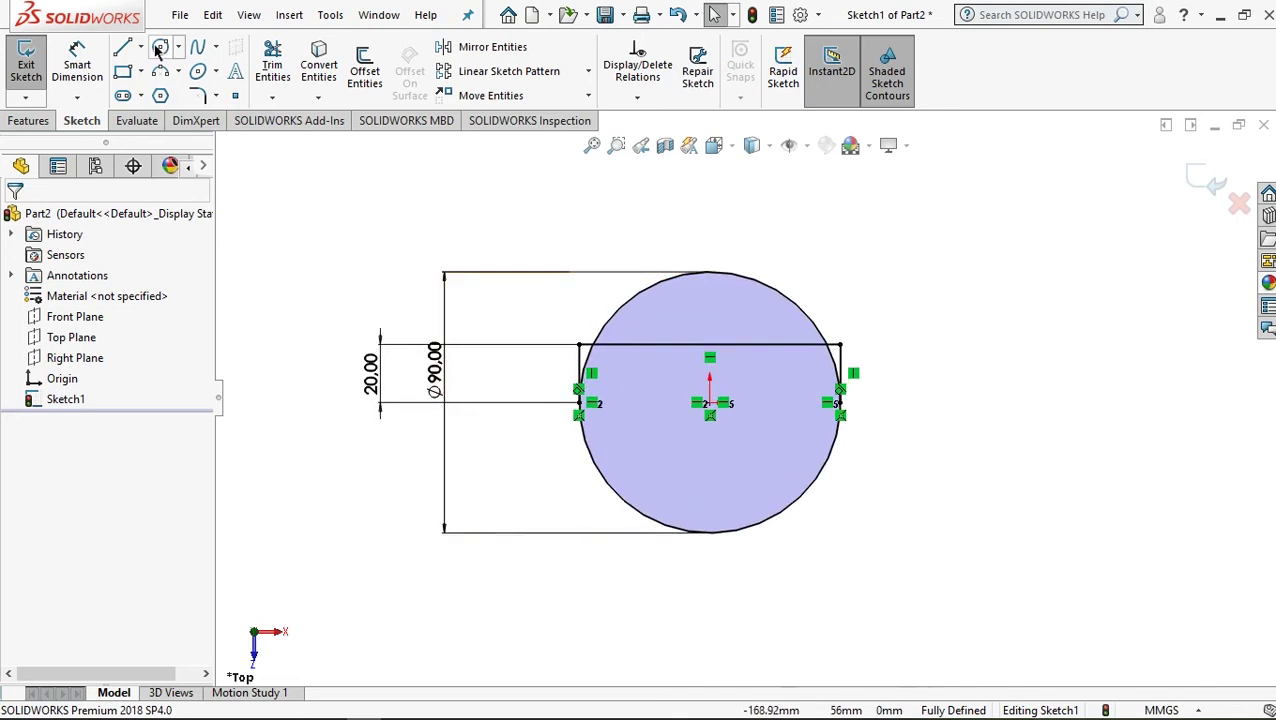
Draw a short horizontal line right from the circle's bottom point, dimensioned to 10 mm
key(l)
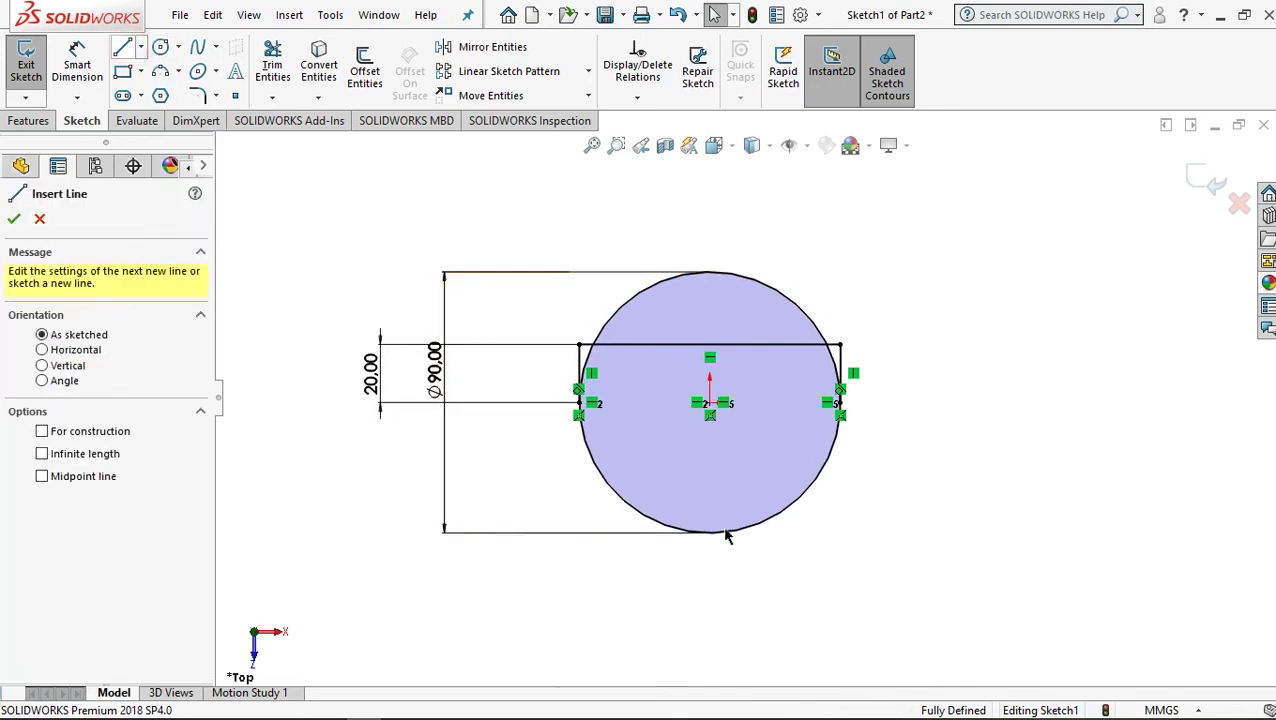
click(731, 539)
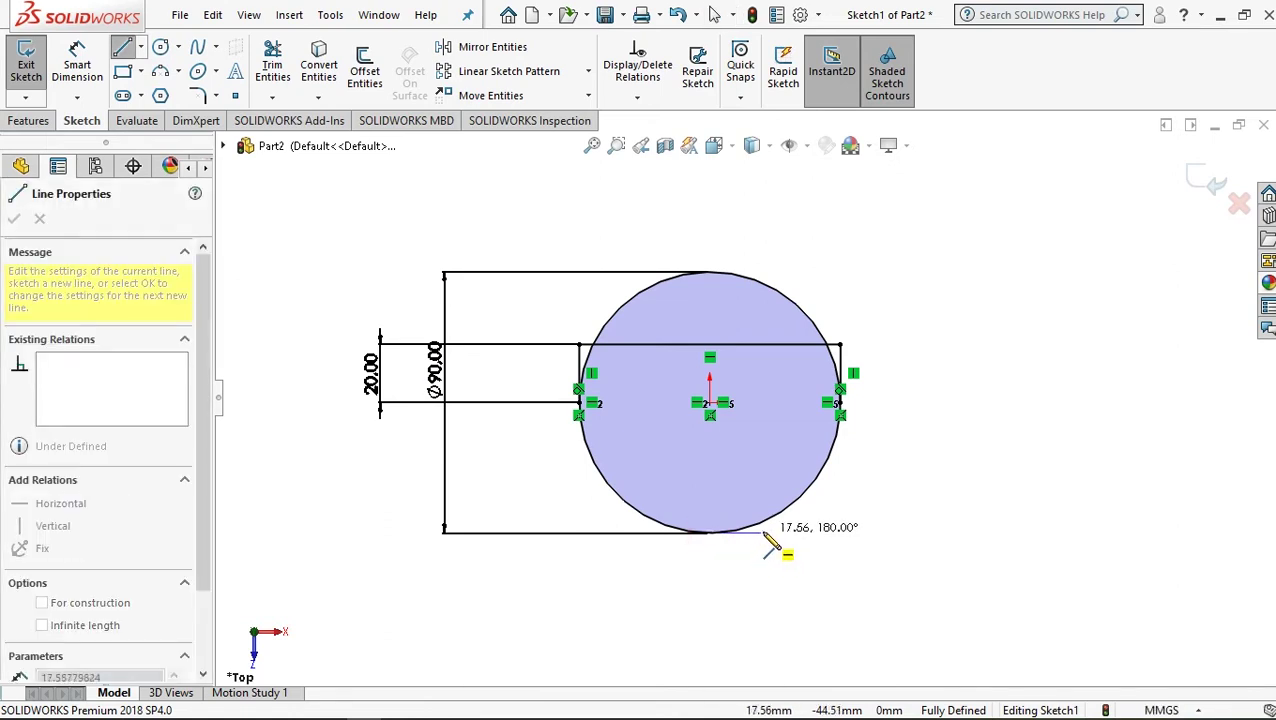
click(763, 532)
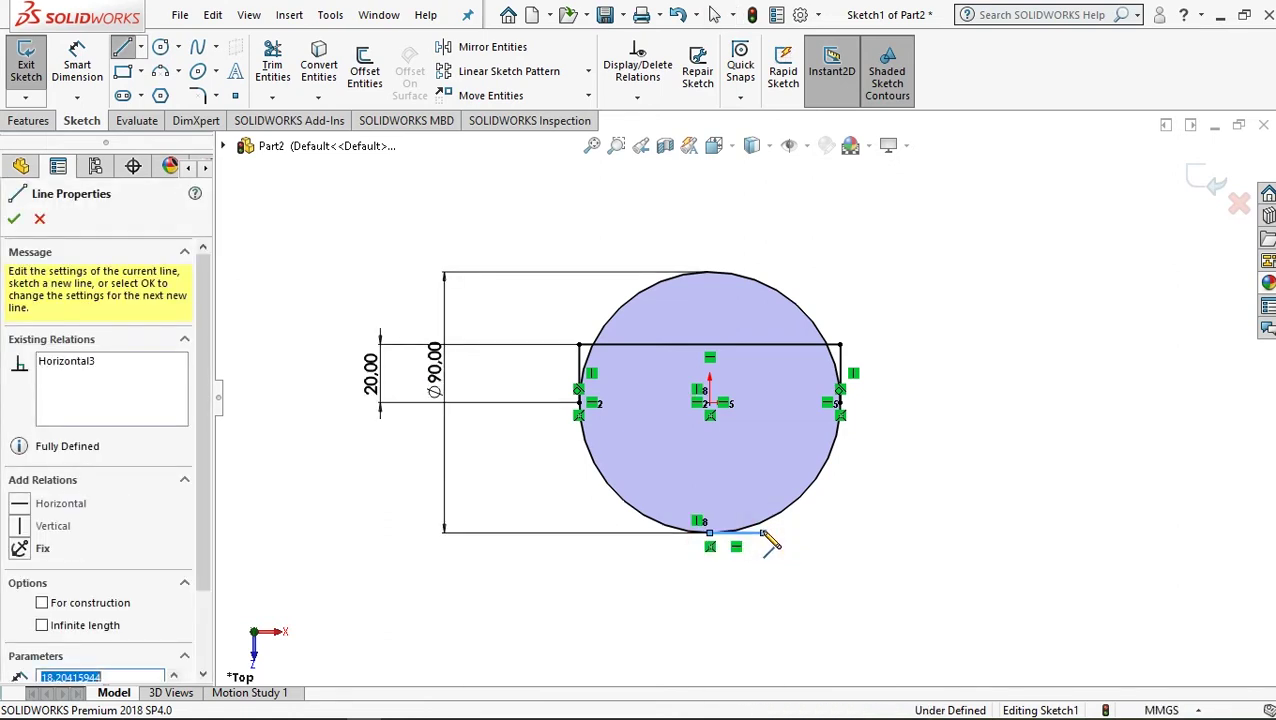
right_click(815, 540)
click(870, 520)
key(Escape)
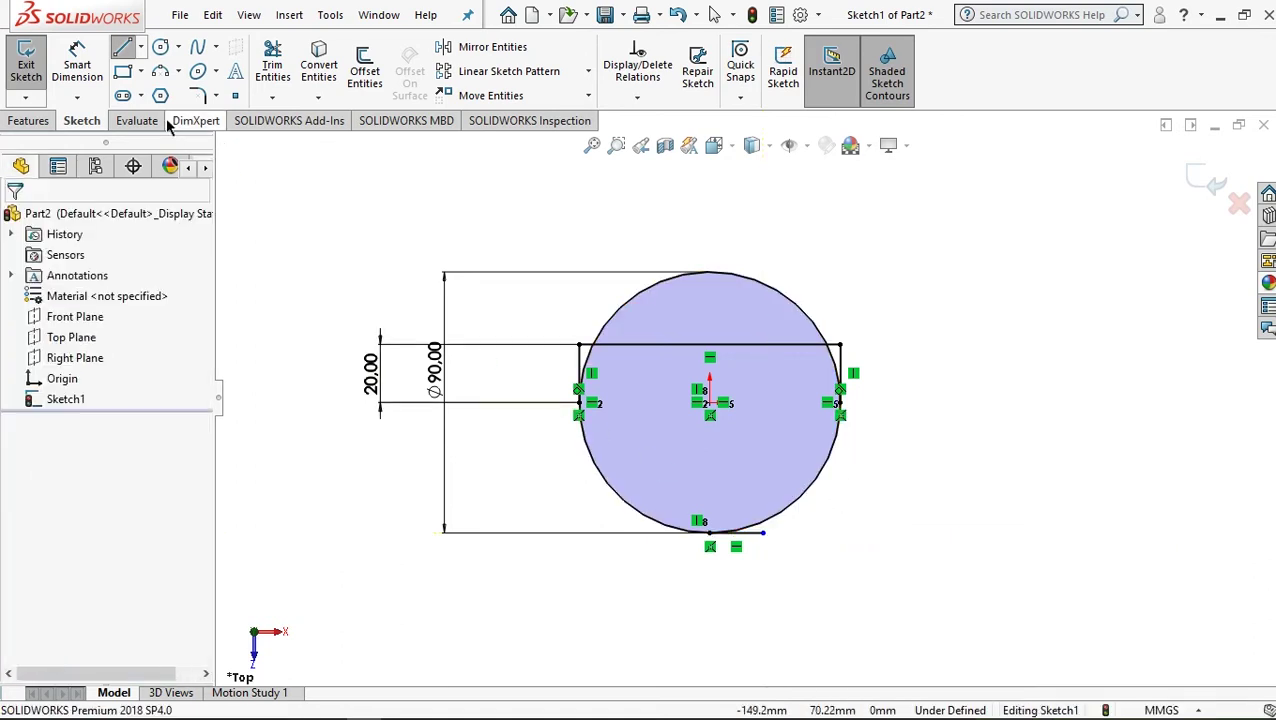
click(78, 65)
scroll(742, 520, down, 3)
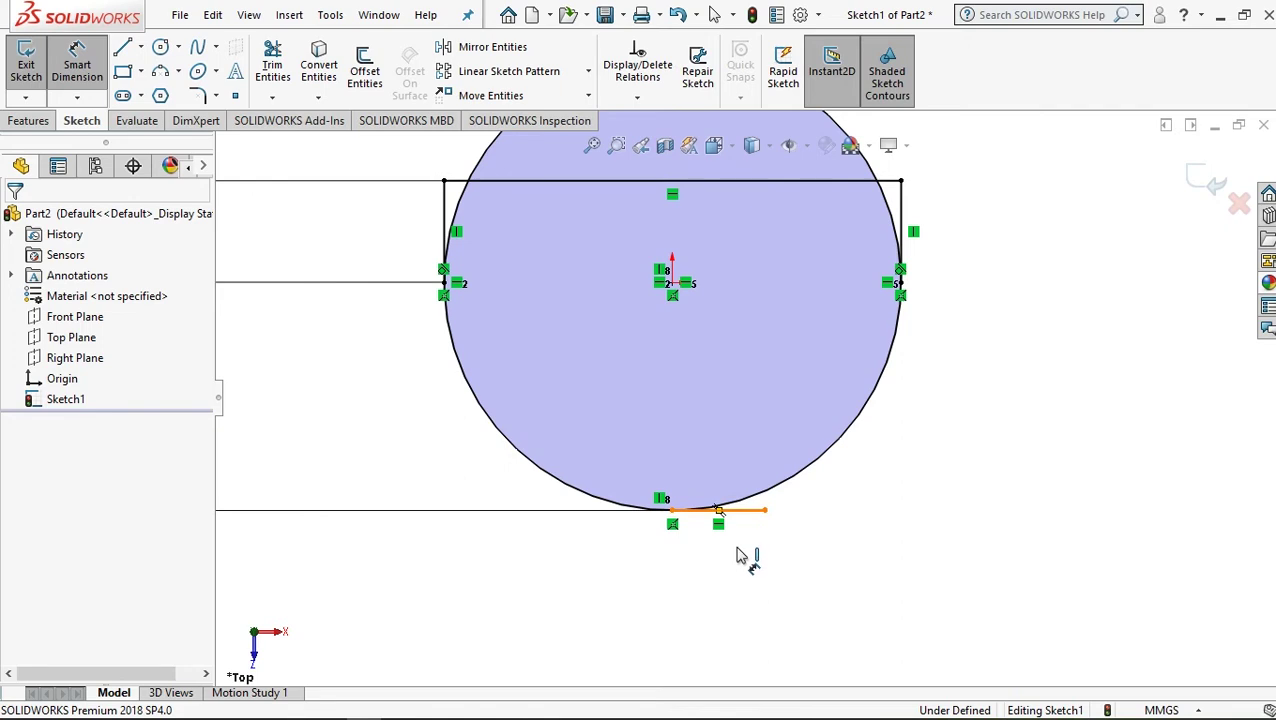
click(735, 511)
click(716, 574)
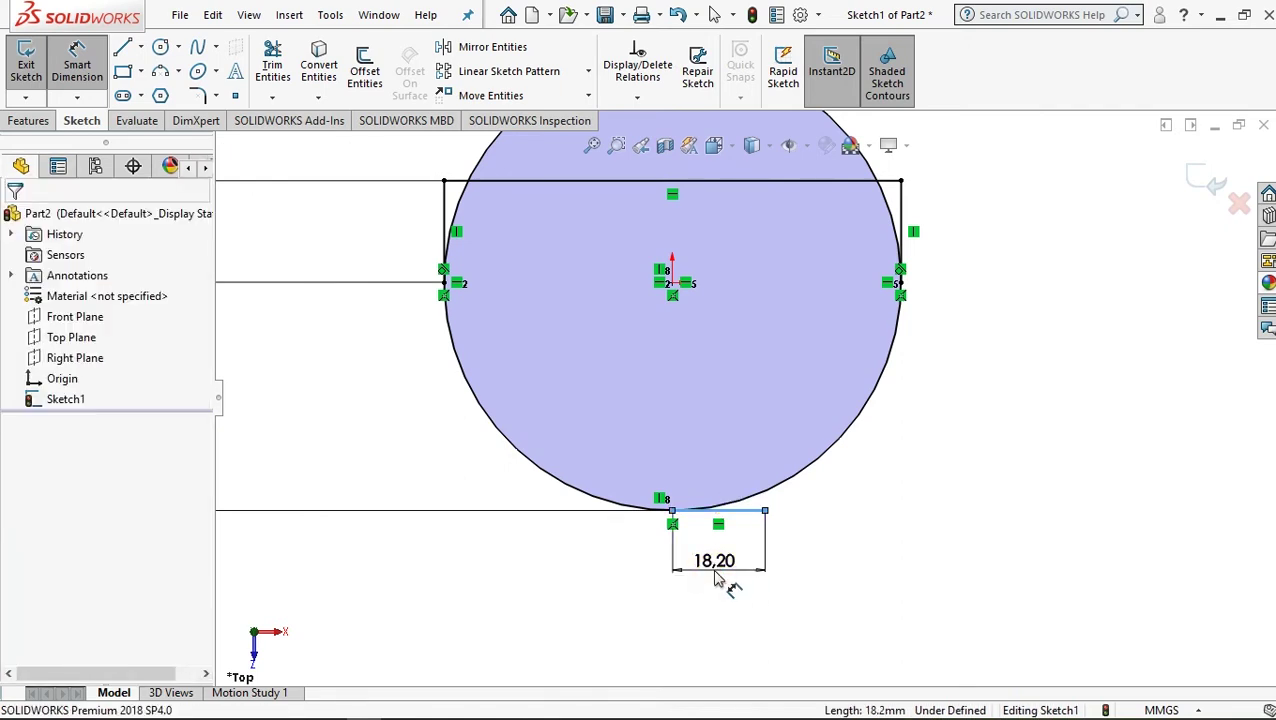
text(10)
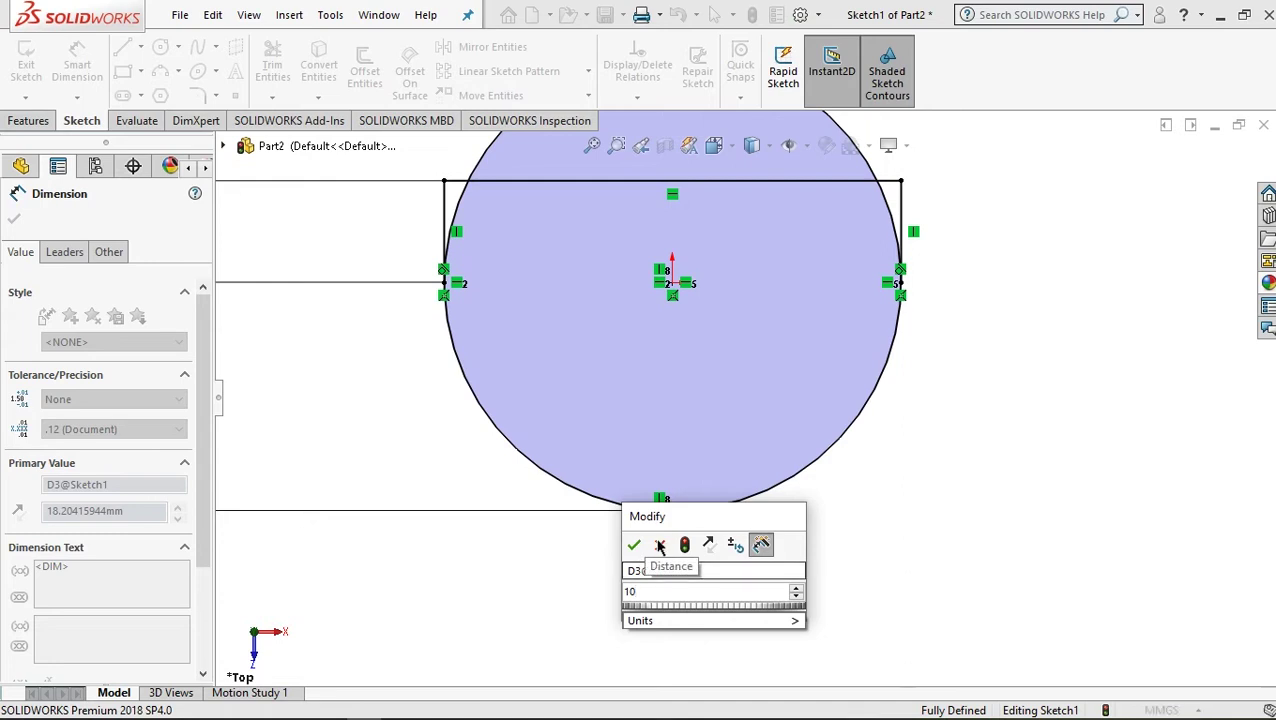
click(635, 545)
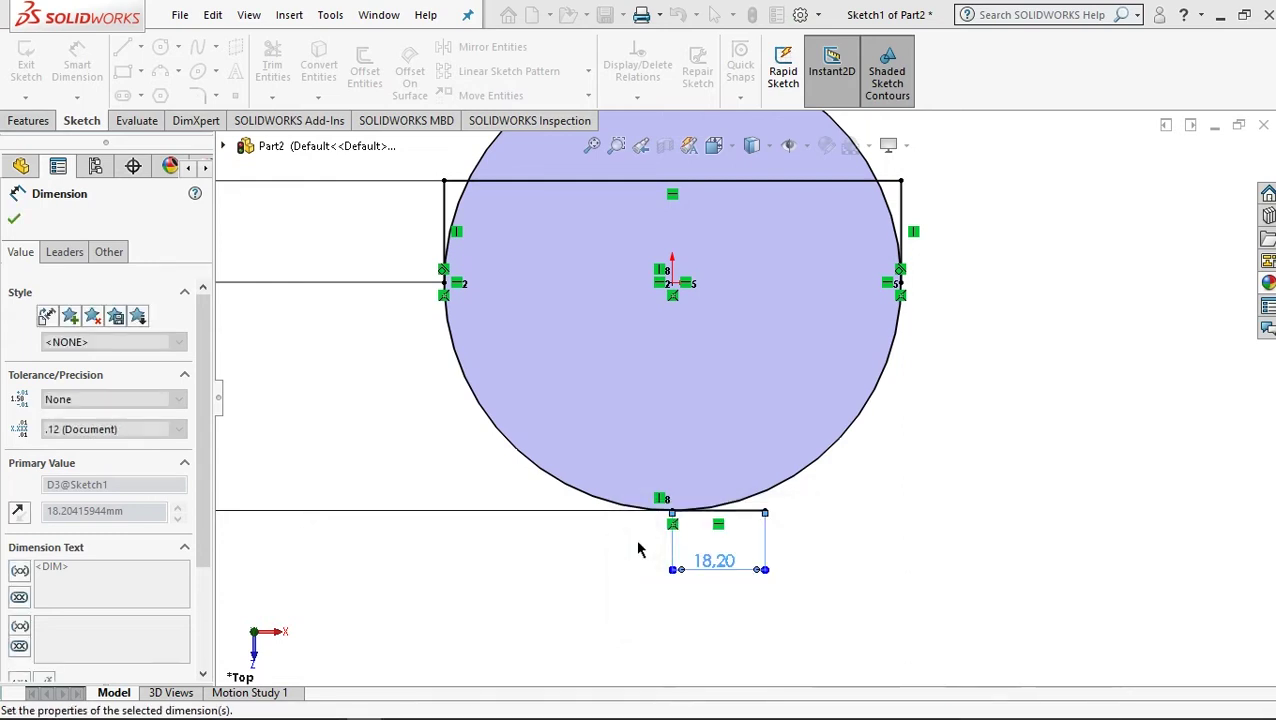
Draw a slanted line from the short line's end up to the top-right corner
click(124, 50)
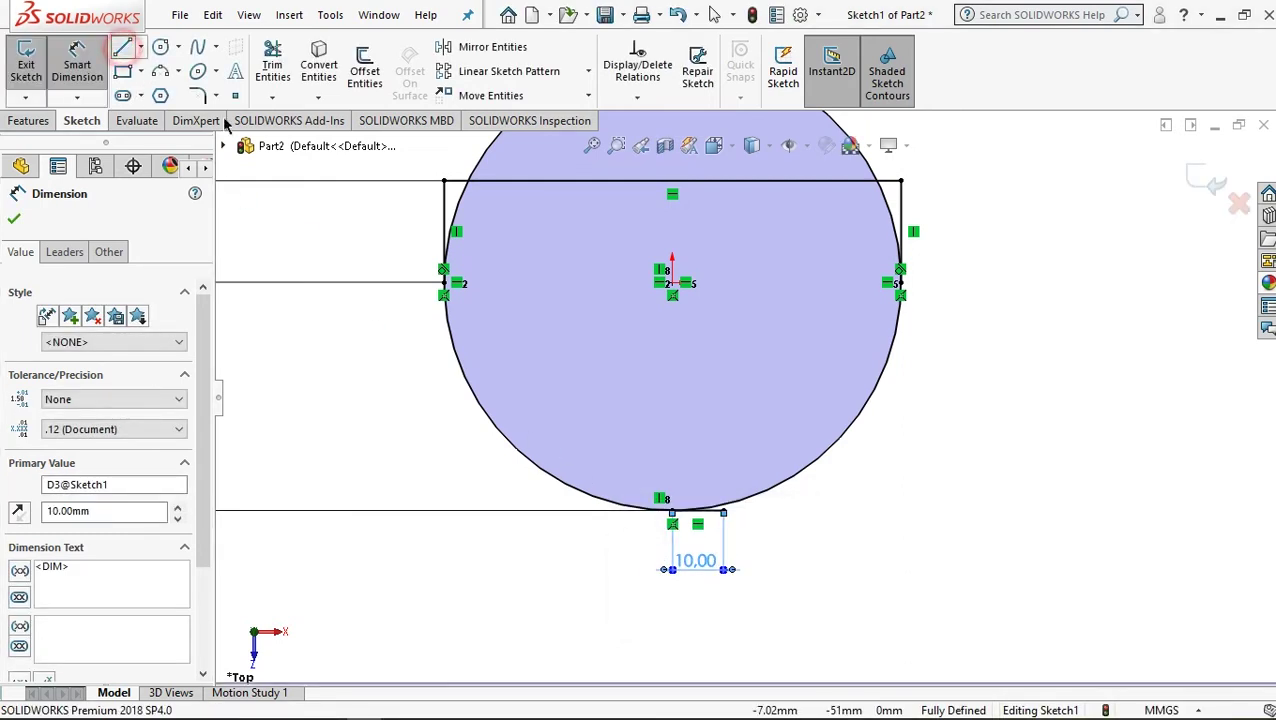
click(722, 509)
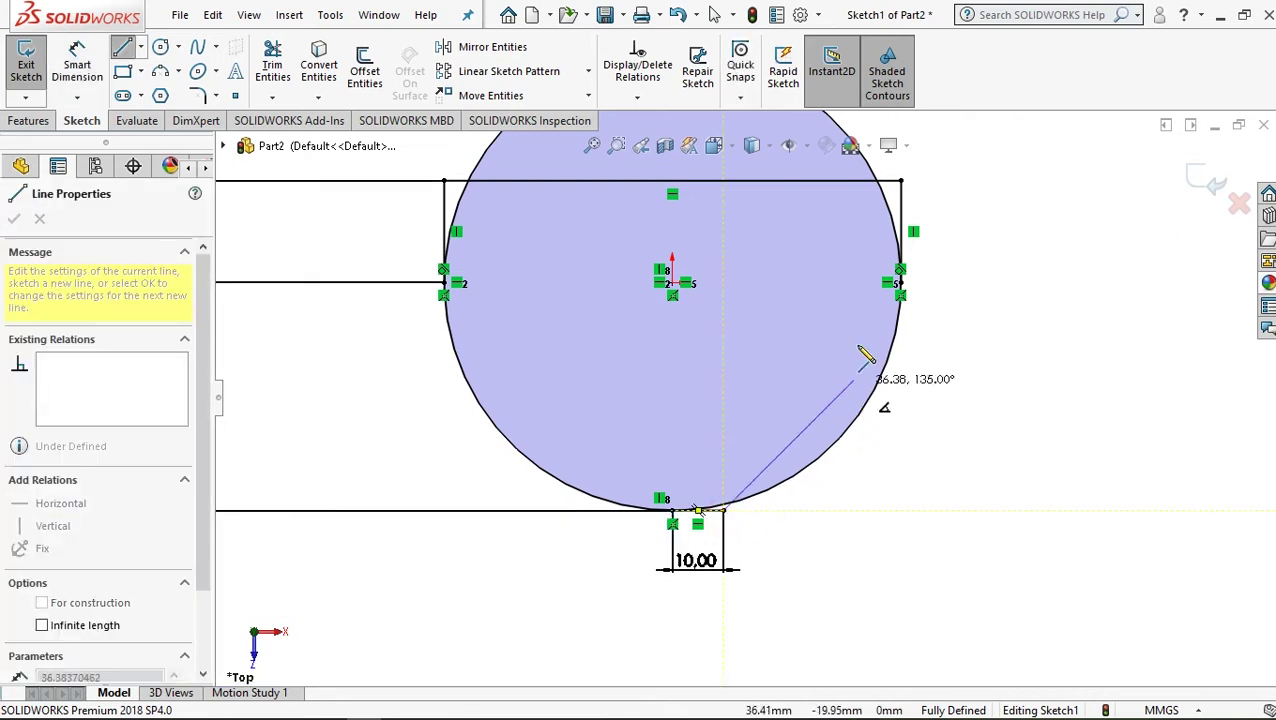
click(903, 183)
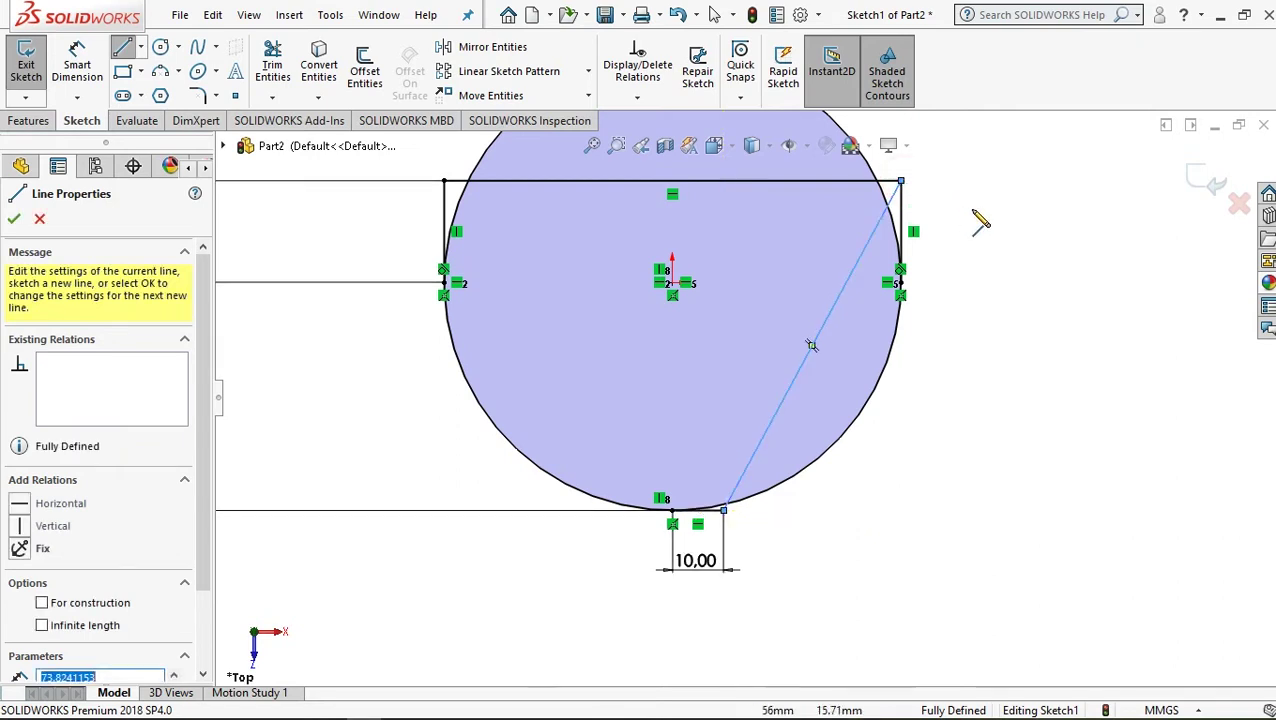
key(f)
scroll(801, 355, up, 1)
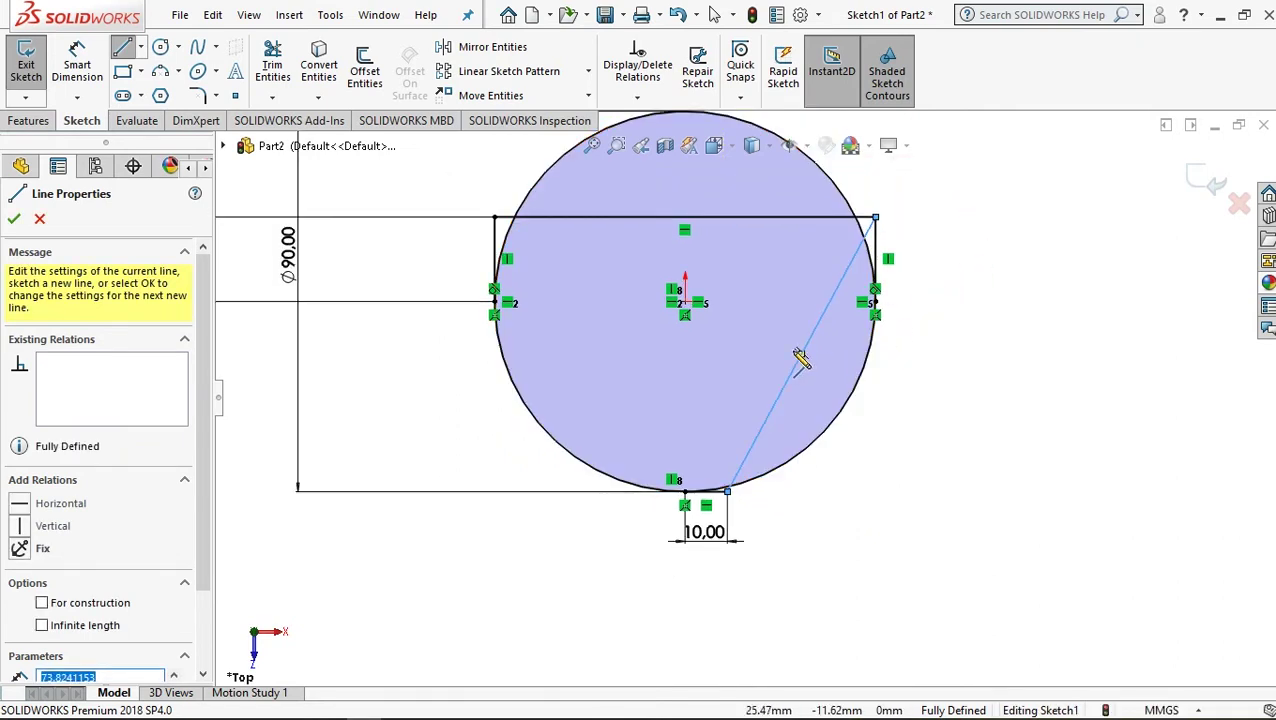
scroll(805, 360, up, 1)
scroll(785, 364, up, 1)
scroll(706, 272, up, 1)
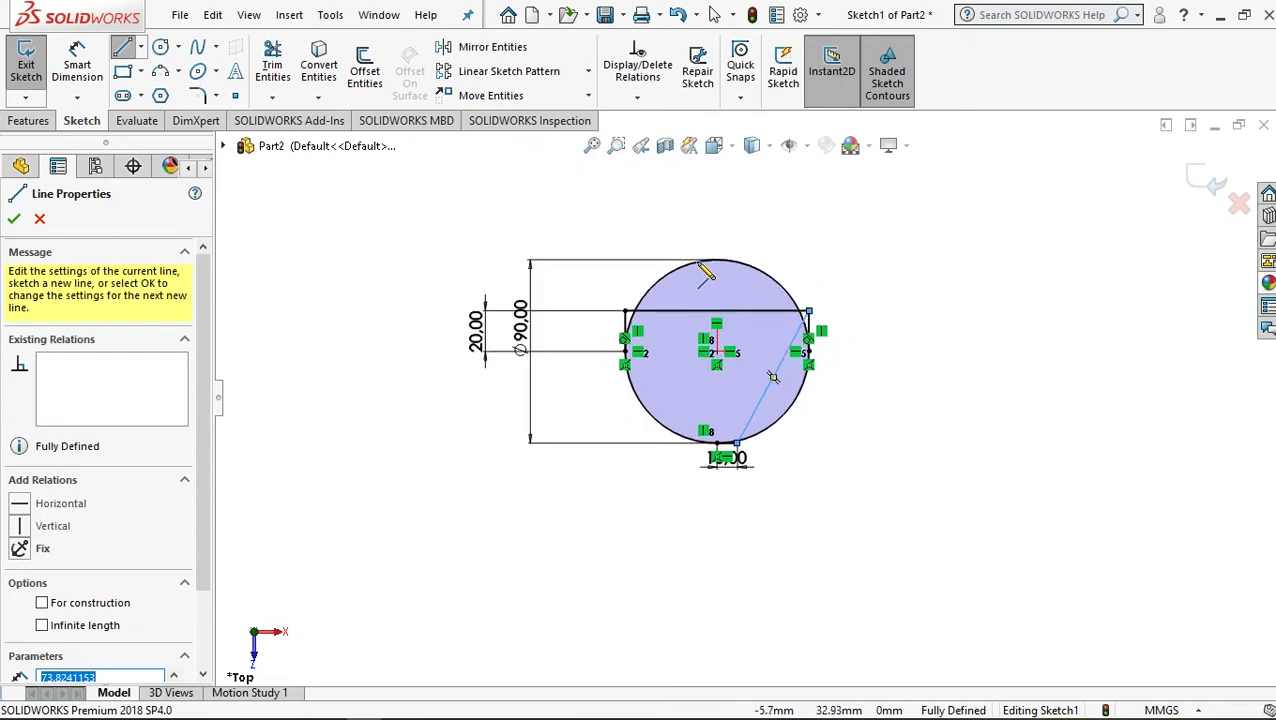
key(Escape)
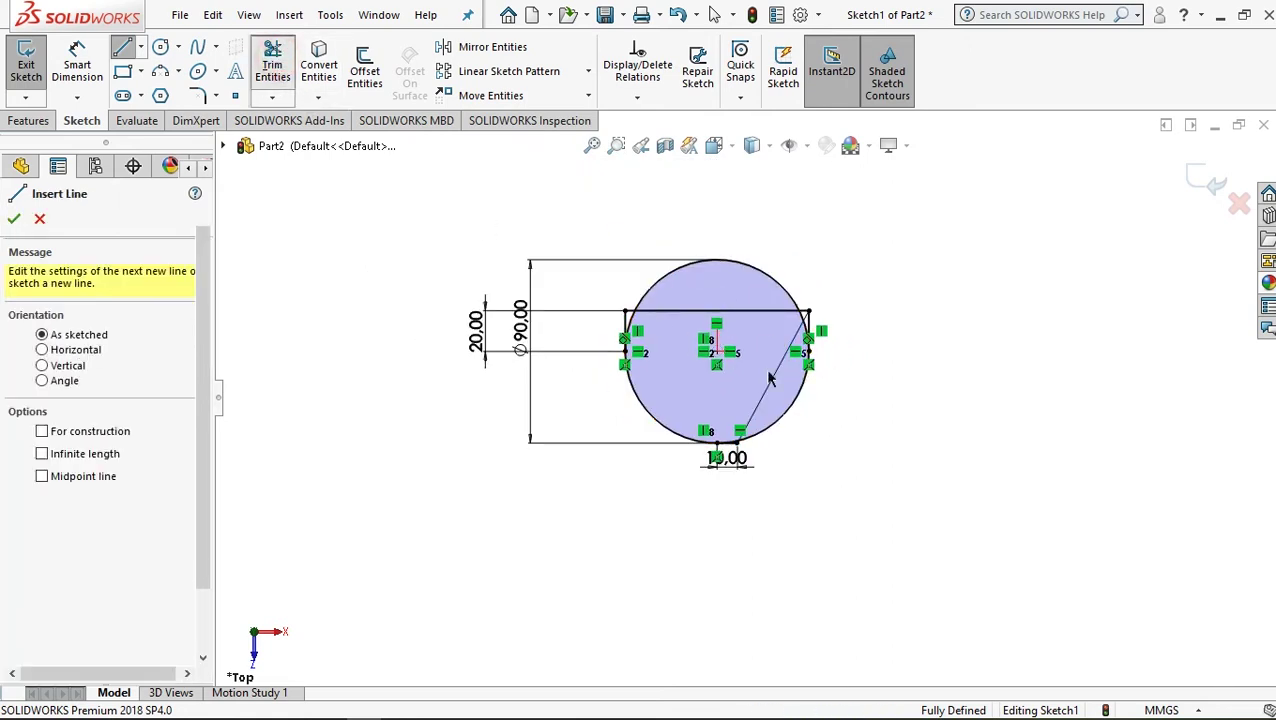
Power-trim the short bottom arc beside the slanted line
key(Escape)
key(t)
scroll(800, 450, down, 1)
scroll(810, 474, down, 2)
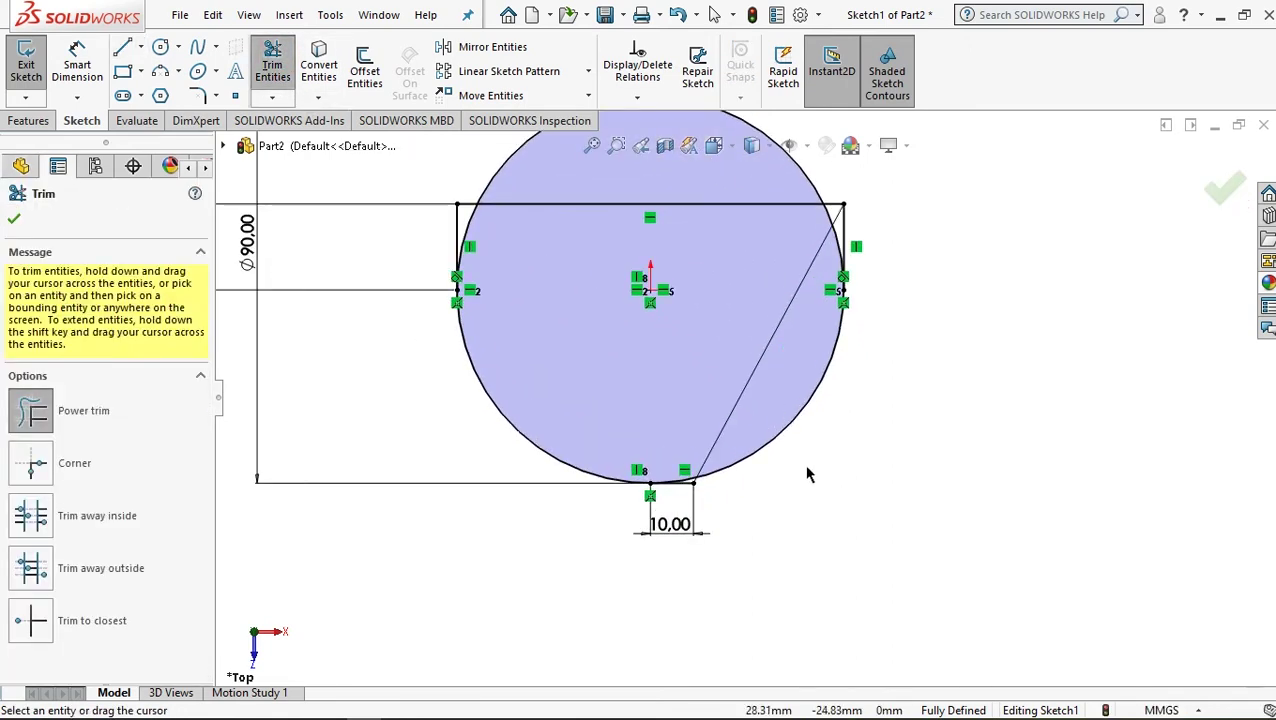
scroll(766, 512, down, 1)
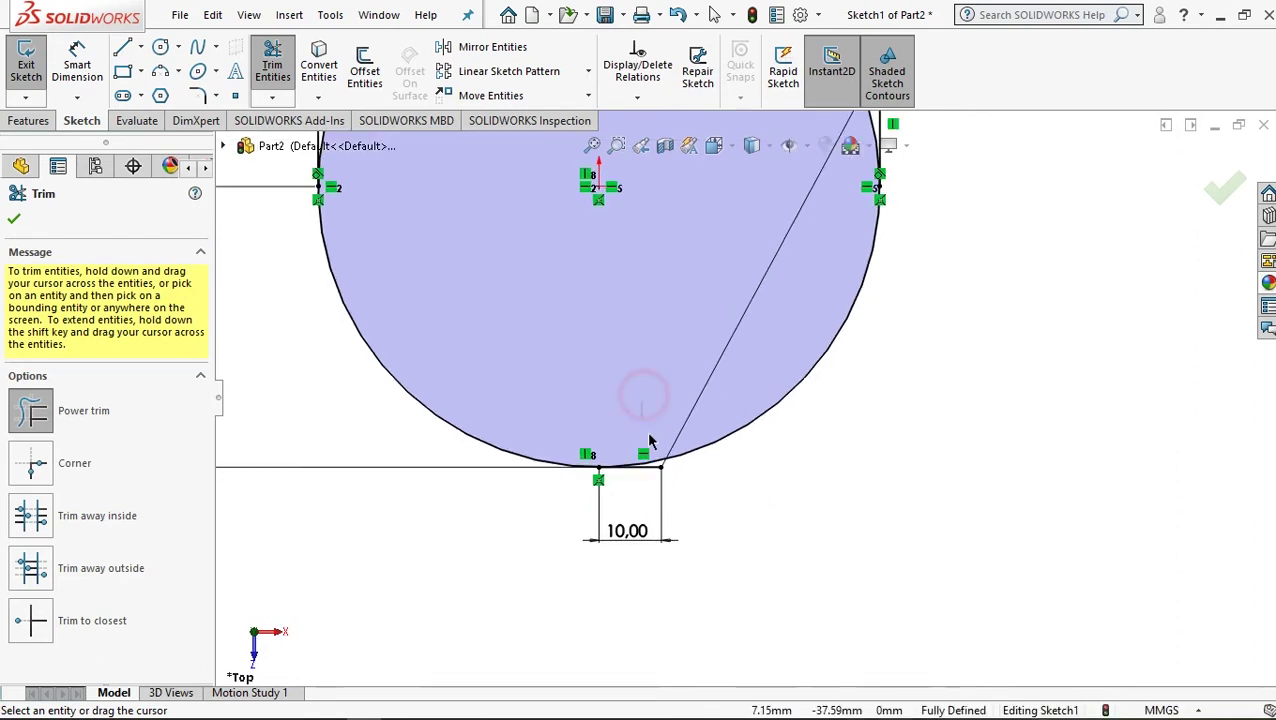
drag(659, 461, 659, 467)
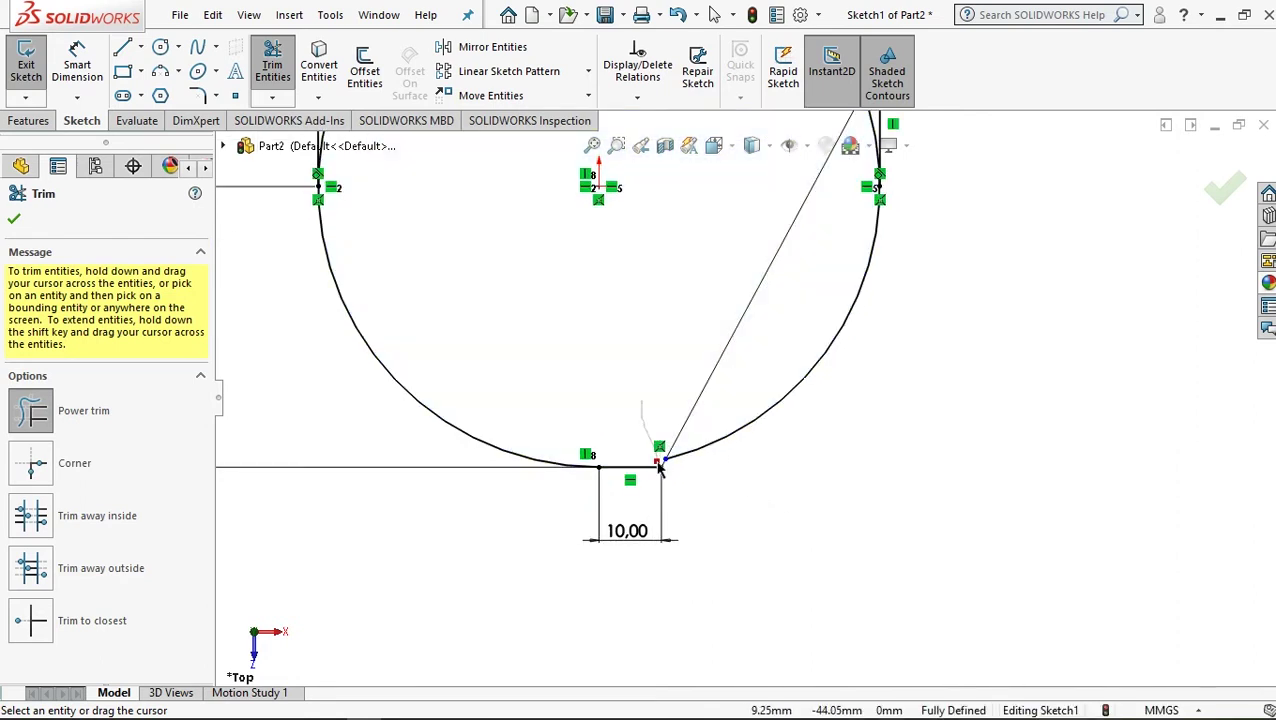
scroll(800, 336, up, 2)
scroll(800, 333, down, 2)
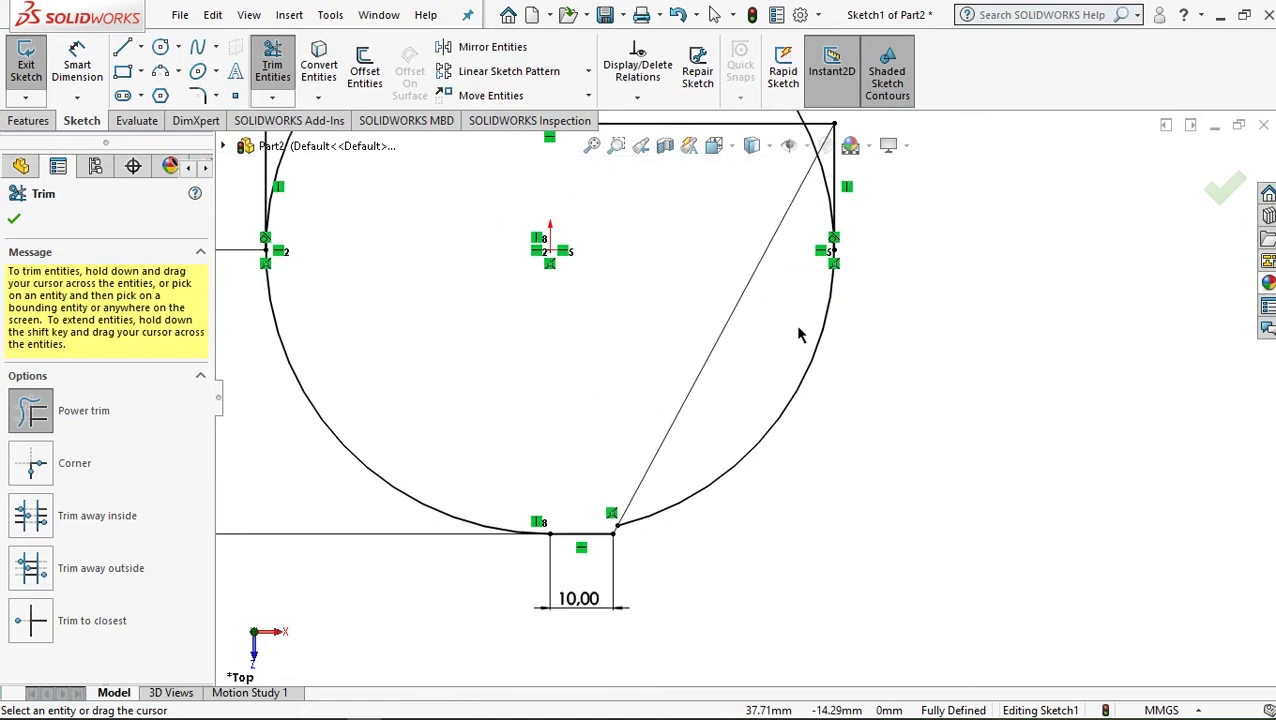
Trim away the circle's right arc and the right vertical line
drag(813, 480, 773, 394)
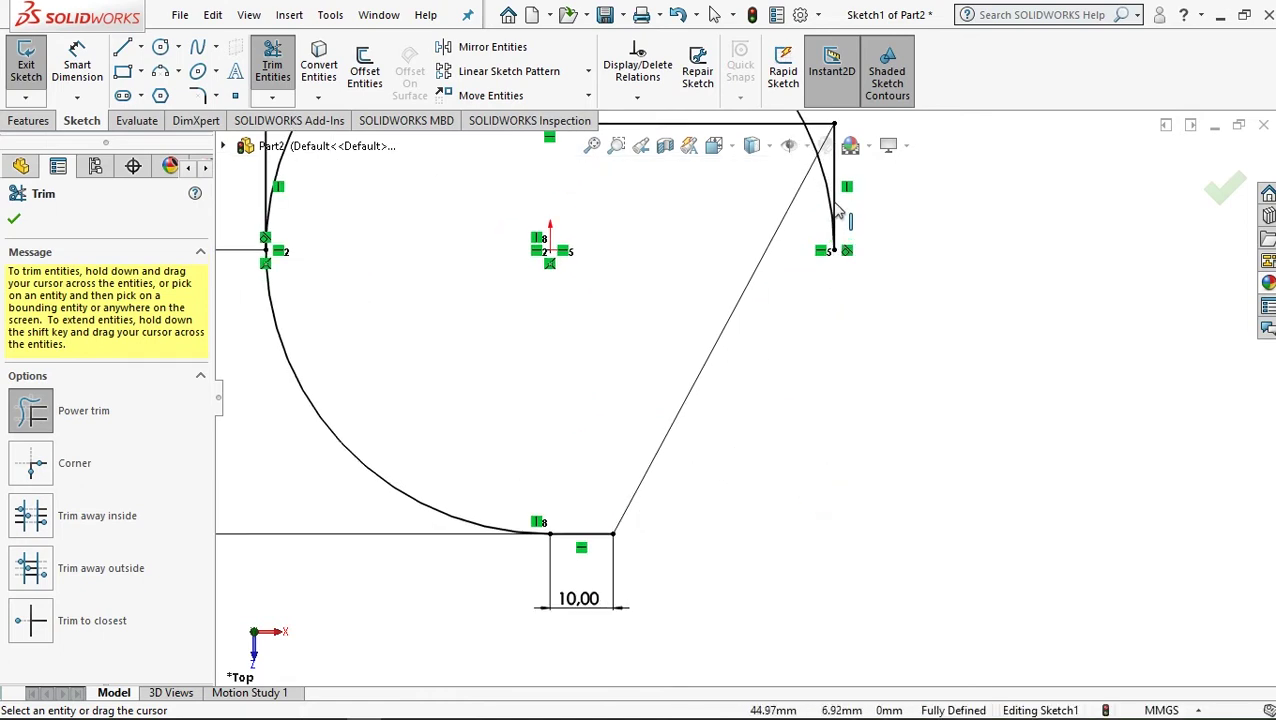
scroll(838, 214, up, 2)
scroll(795, 292, down, 2)
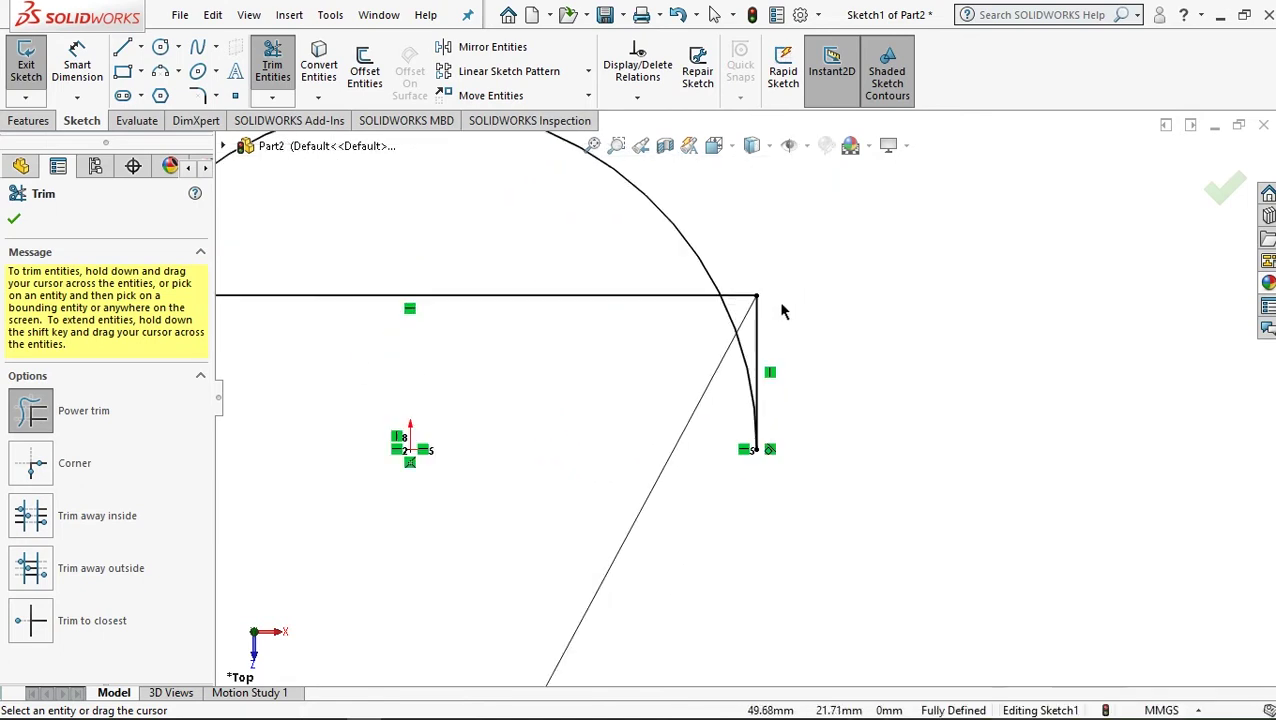
mouse_move(783, 343)
mouse_down()
mouse_move(740, 383)
mouse_move(733, 336)
mouse_up()
scroll(748, 384, up, 1)
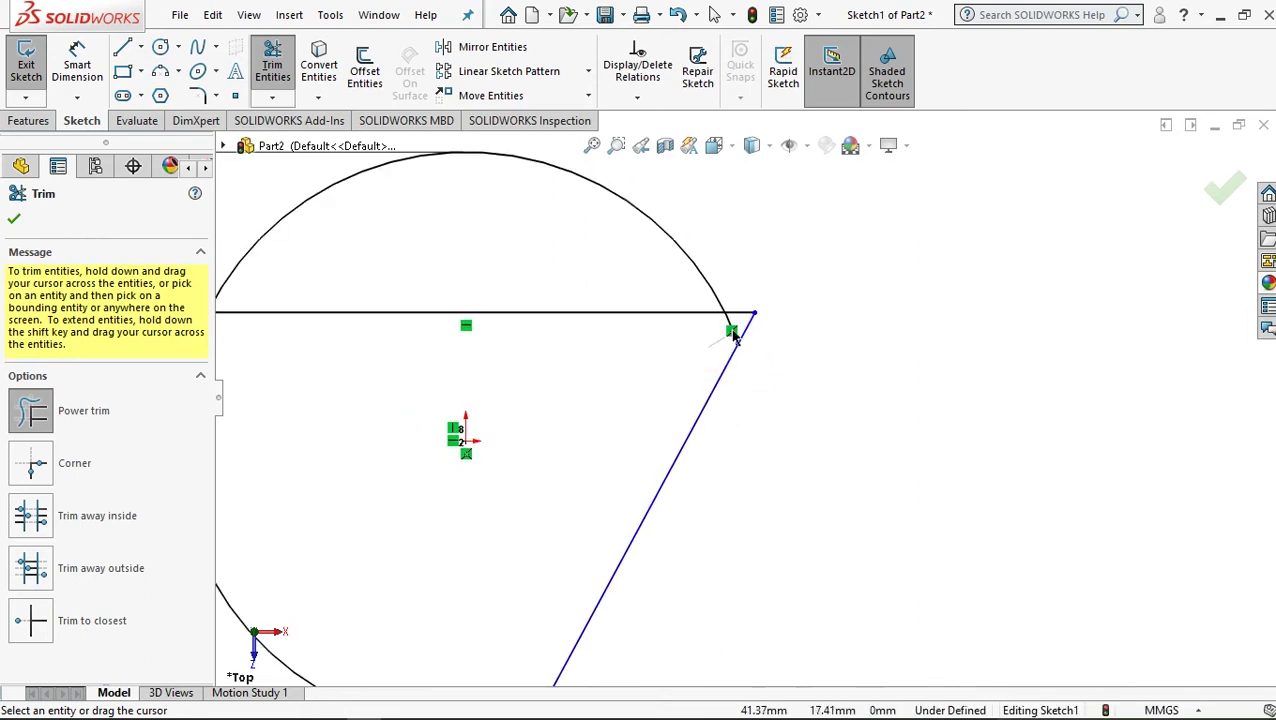
scroll(672, 370, up, 2)
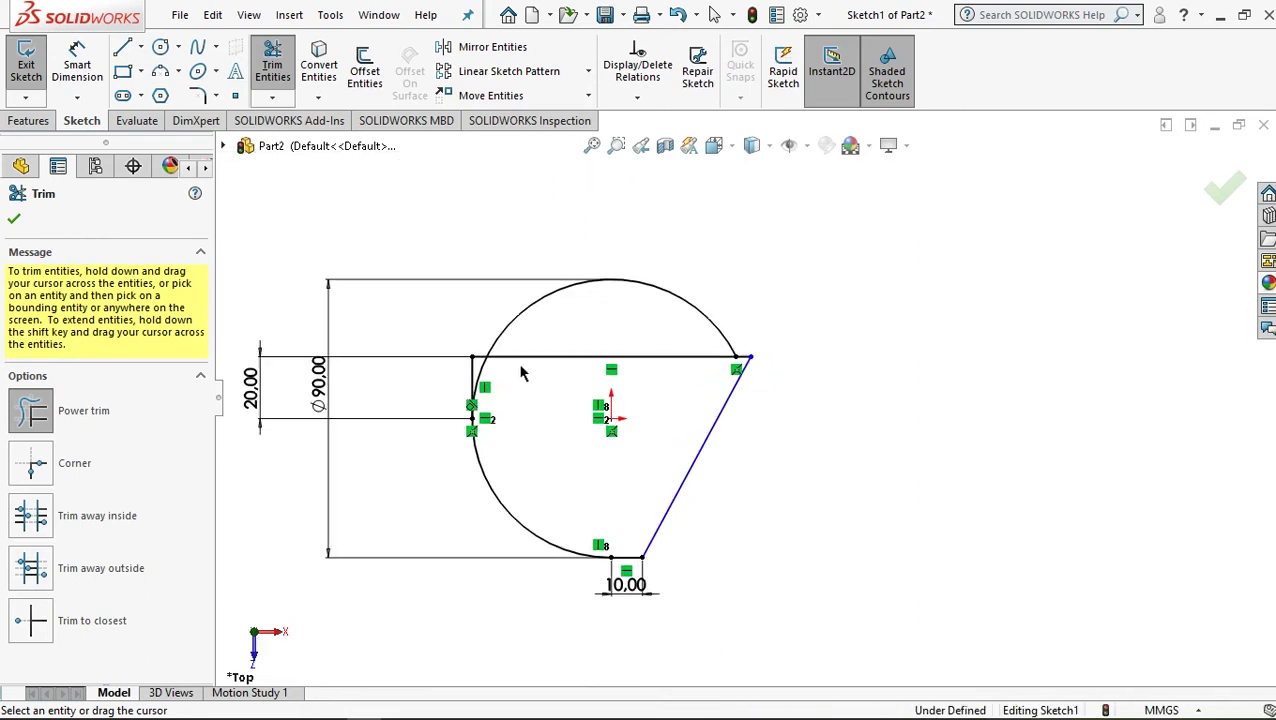
scroll(506, 373, down, 1)
scroll(506, 373, down, 1)
scroll(534, 368, up, 2)
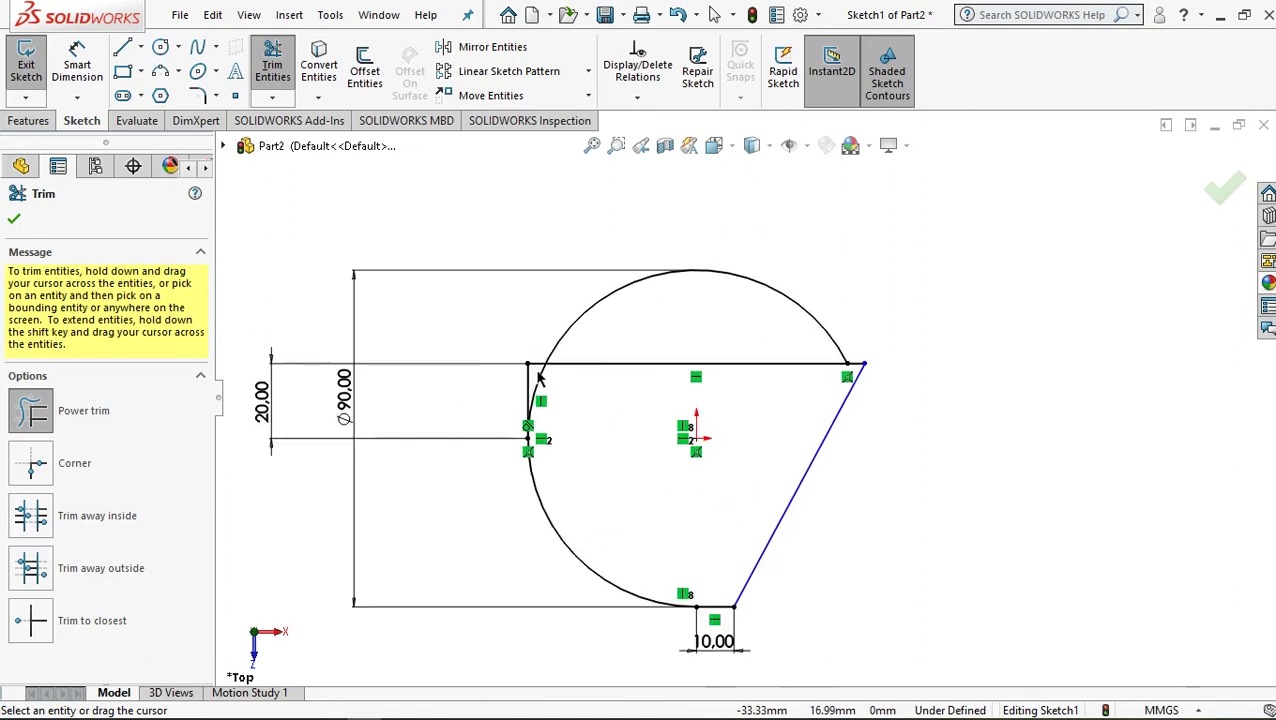
click(13, 222)
scroll(707, 478, up, 1)
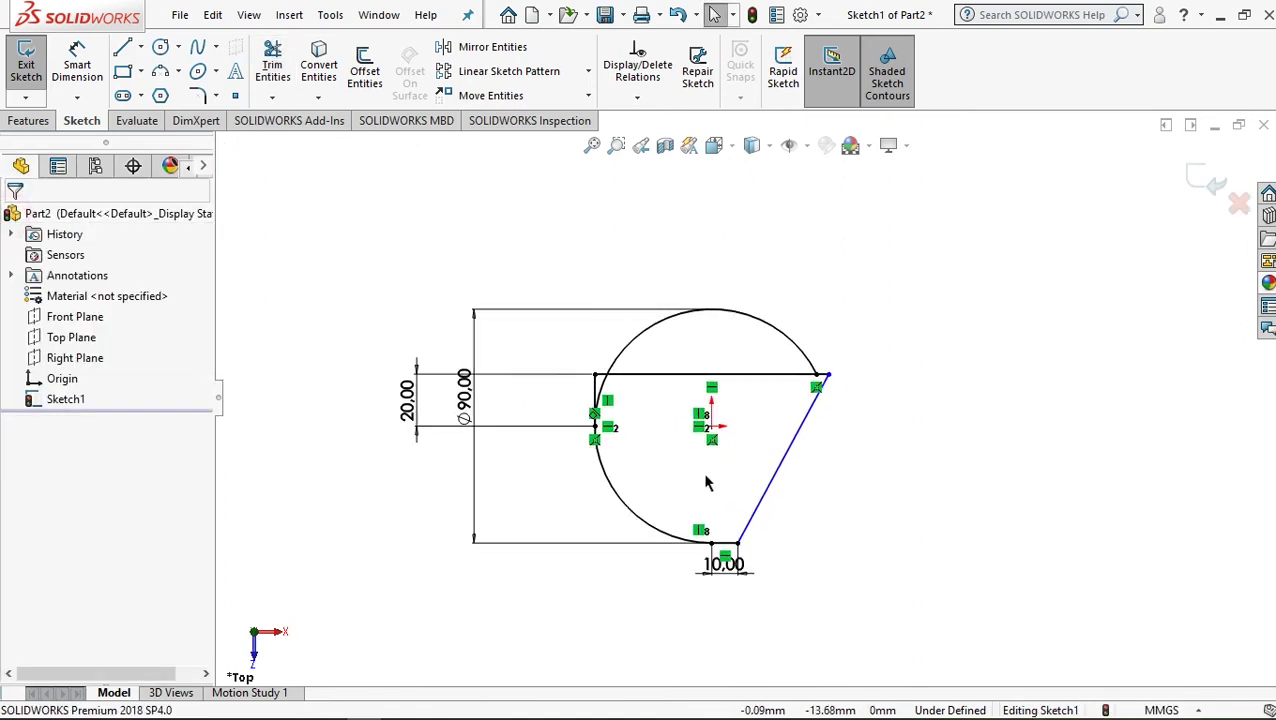
scroll(709, 478, up, 1)
scroll(784, 491, down, 1)
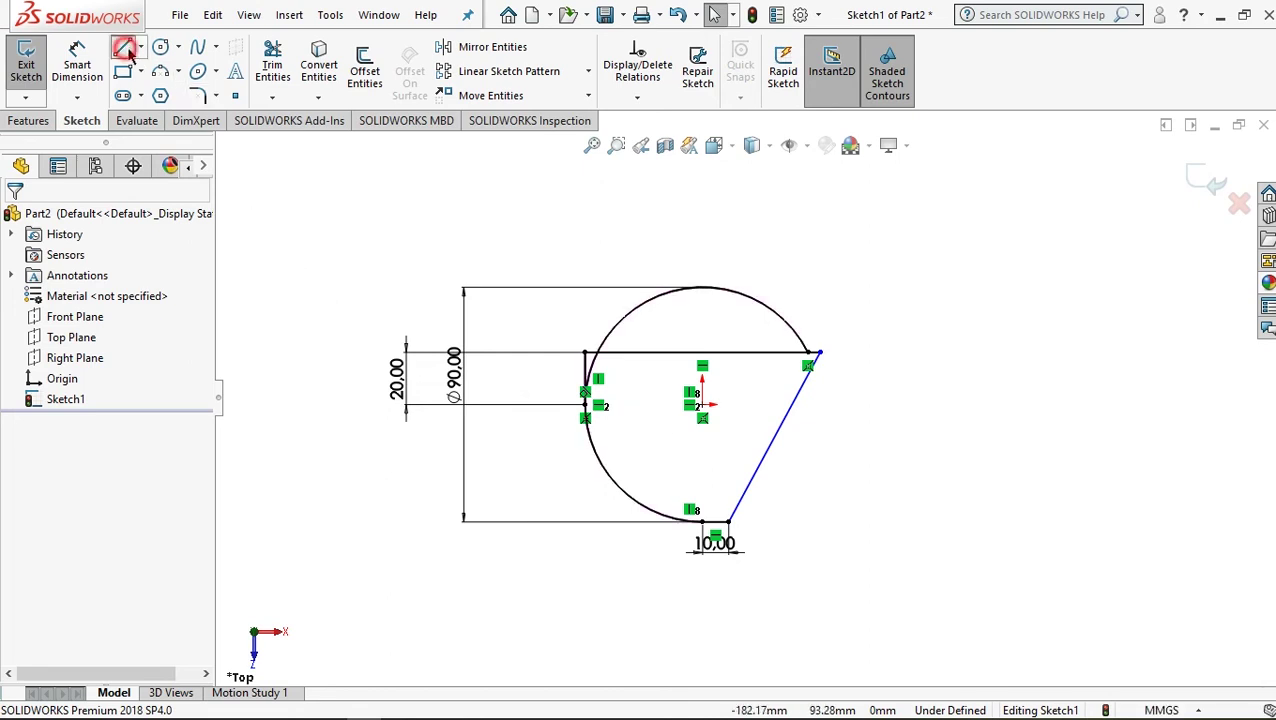
Draw a short vertical line rising from the top-right corner
click(820, 352)
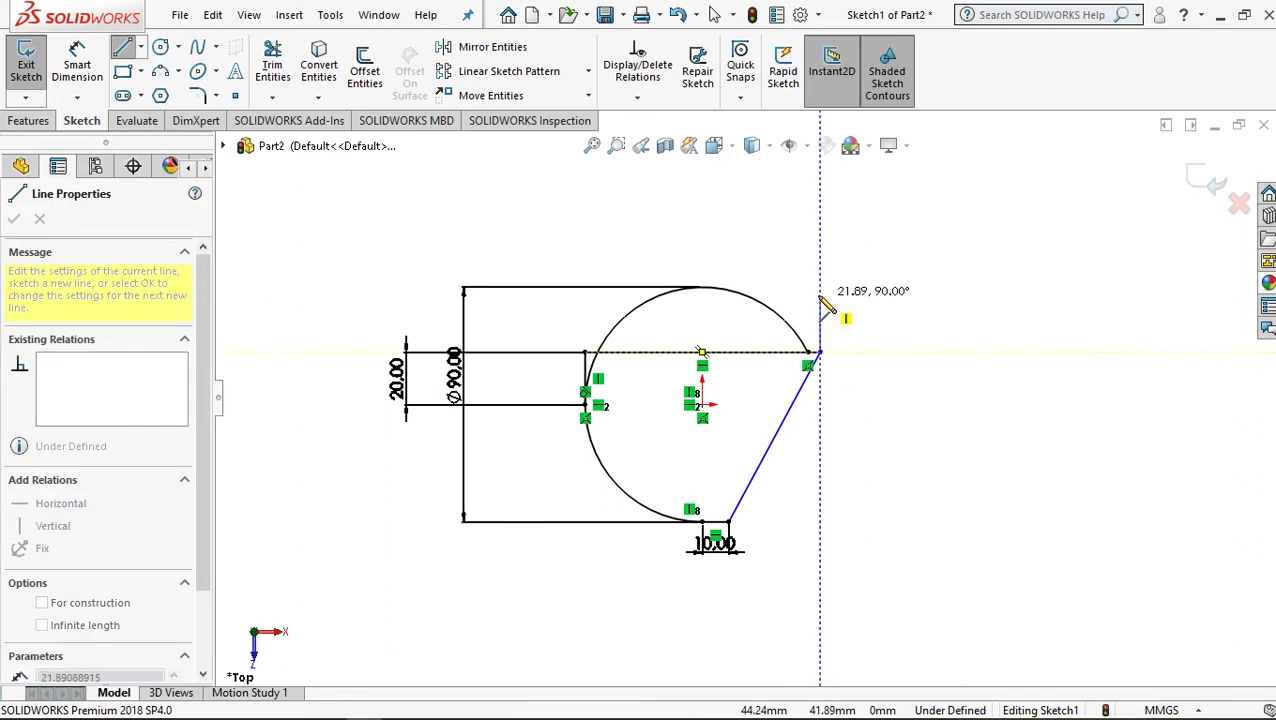
click(820, 296)
right_click(872, 300)
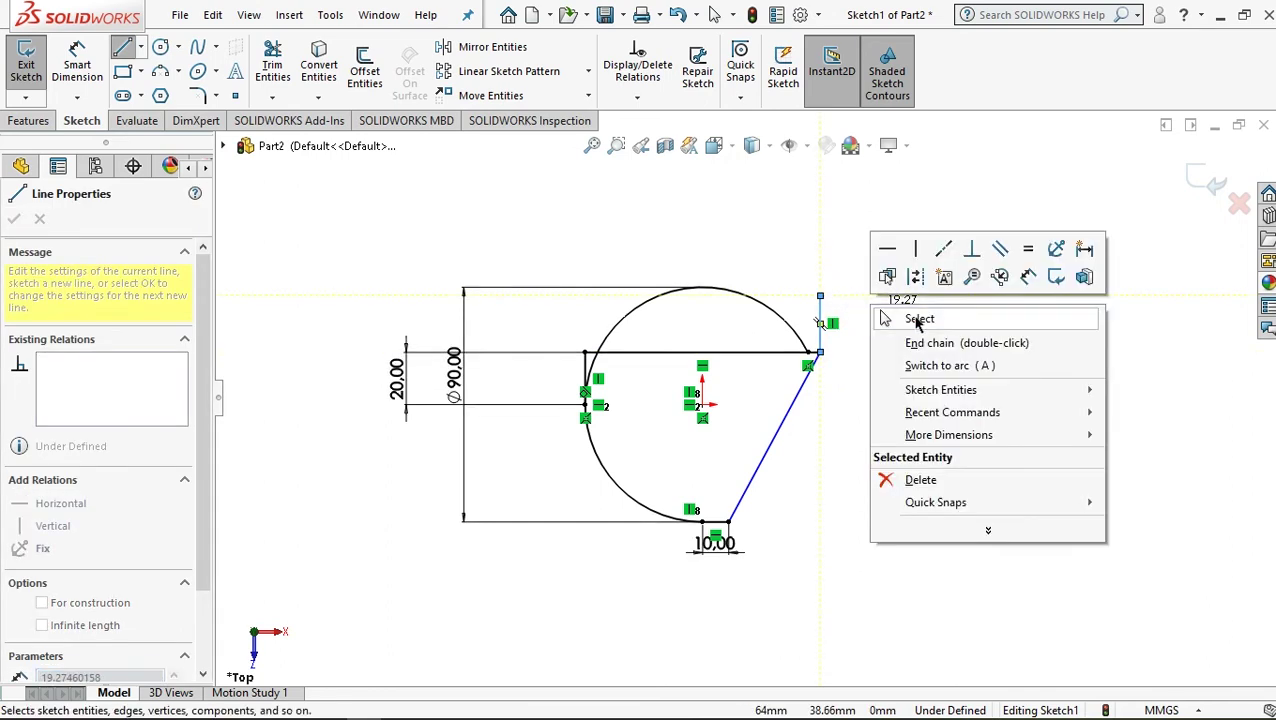
click(915, 318)
Dimension the new vertical line to 20 mm, replacing 21.89 mm
click(77, 65)
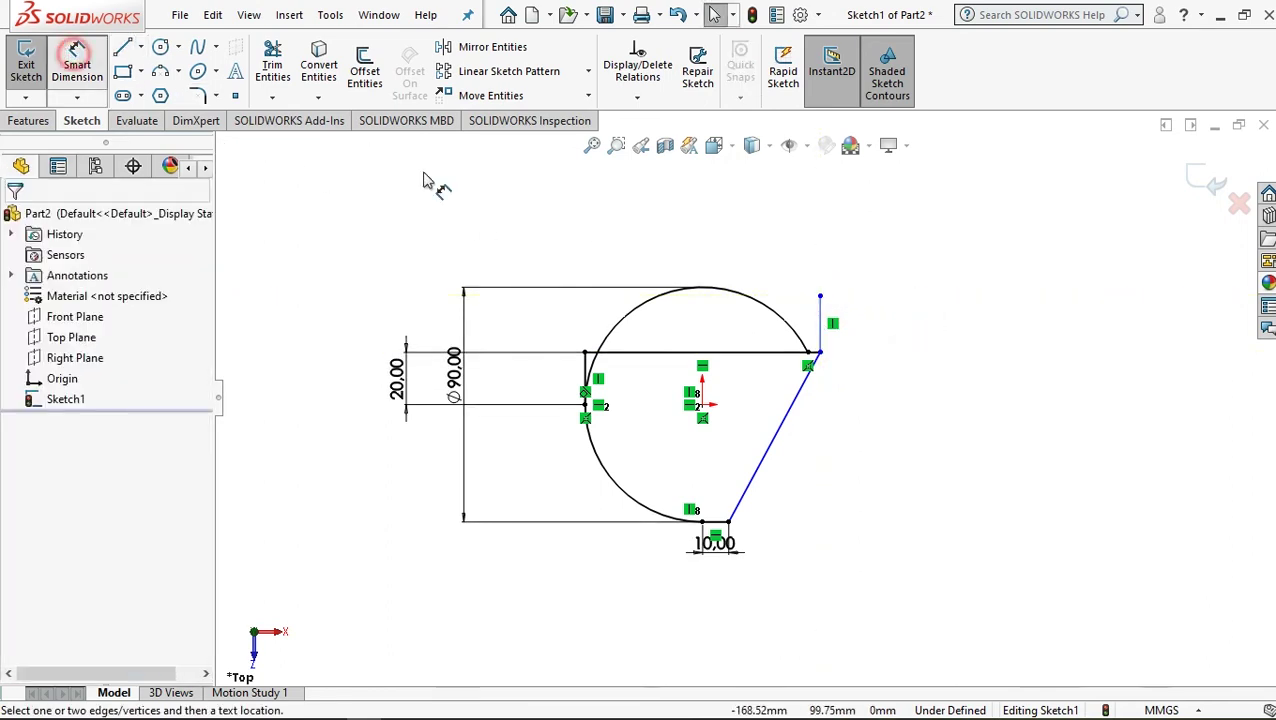
click(820, 325)
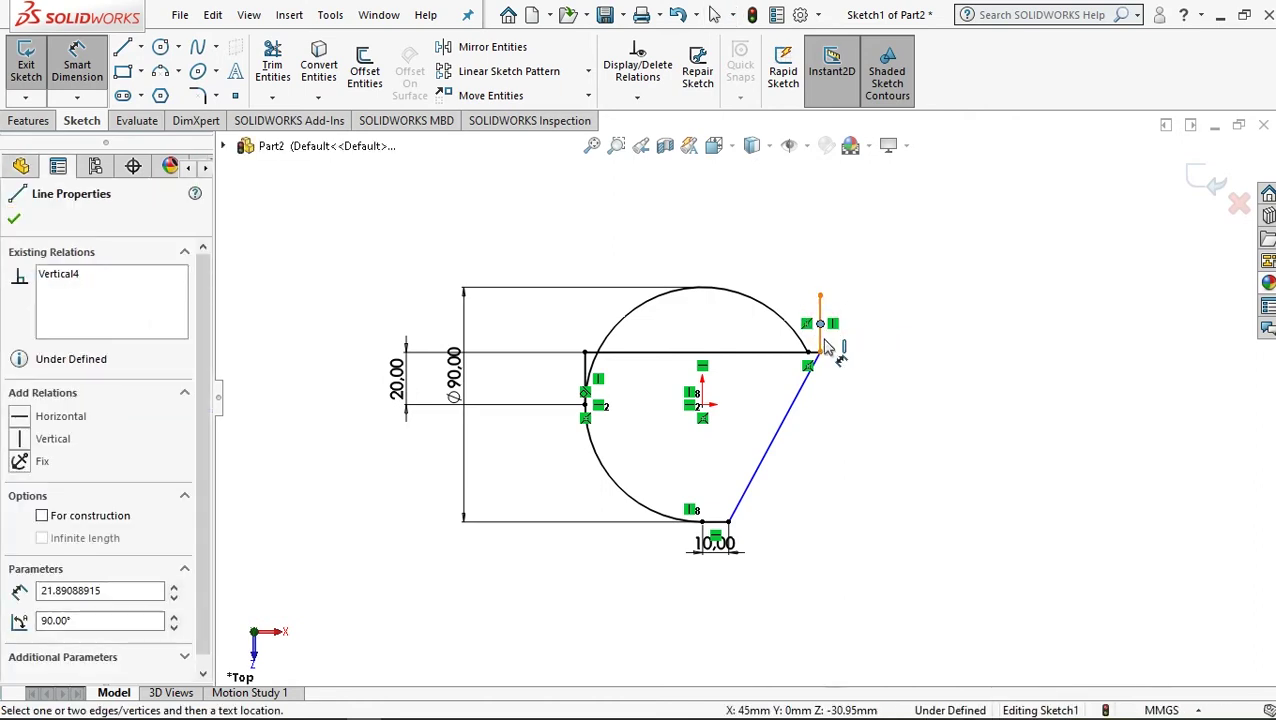
click(866, 340)
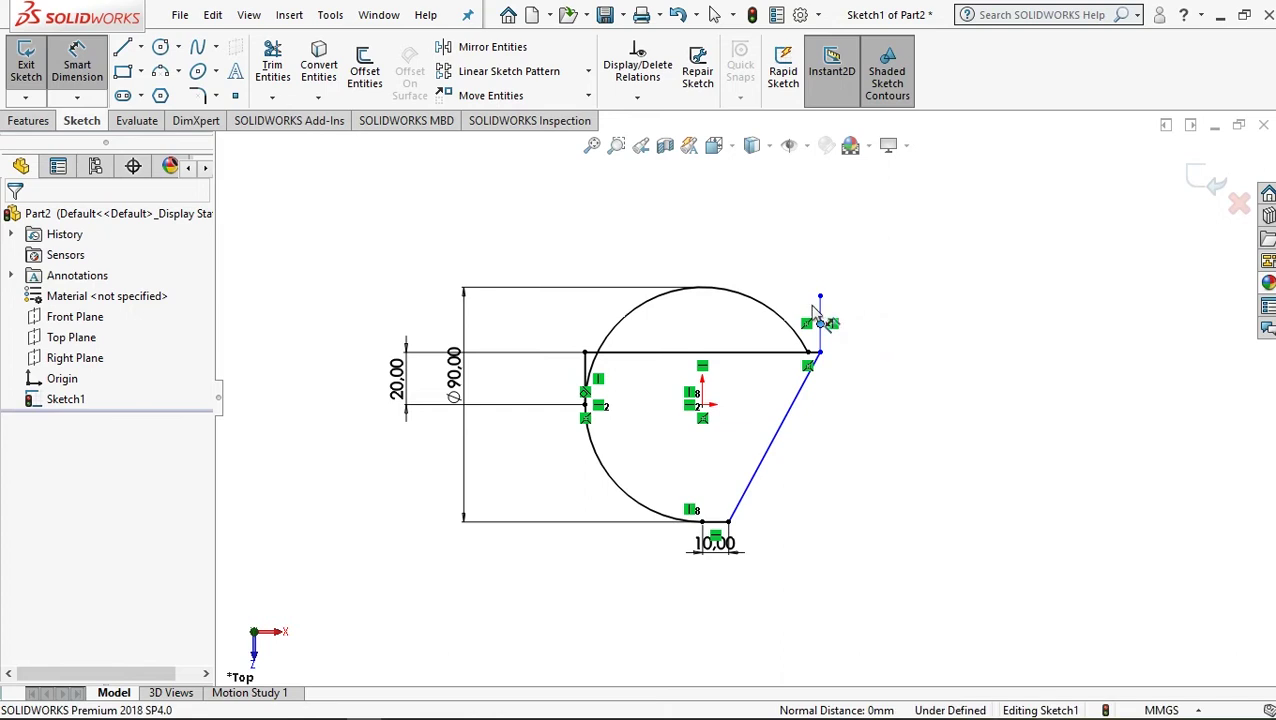
click(820, 323)
click(80, 62)
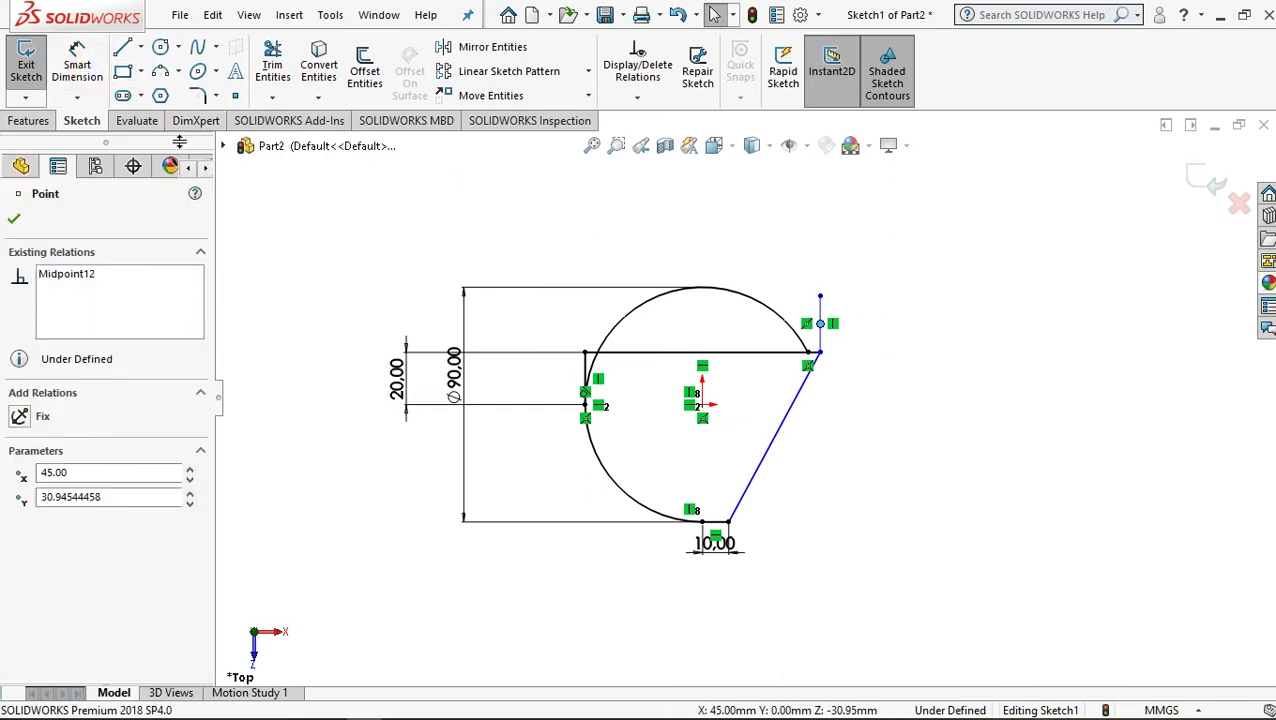
click(77, 65)
click(820, 334)
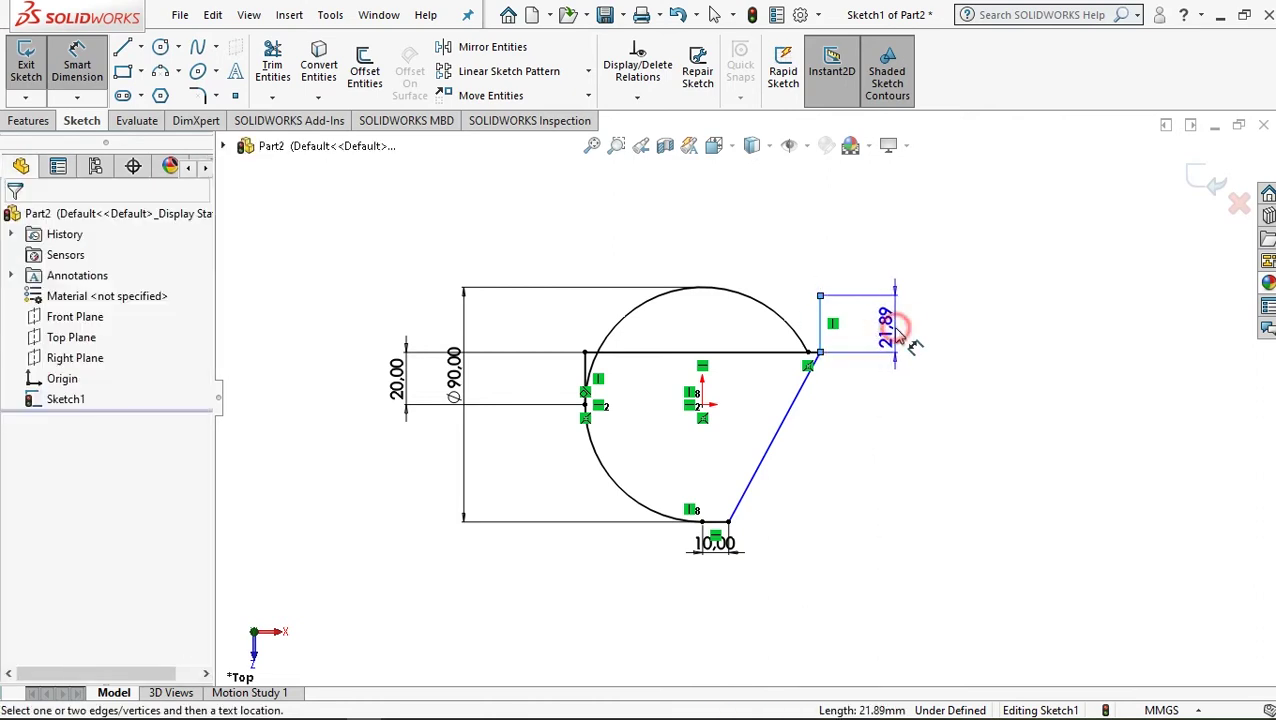
click(860, 320)
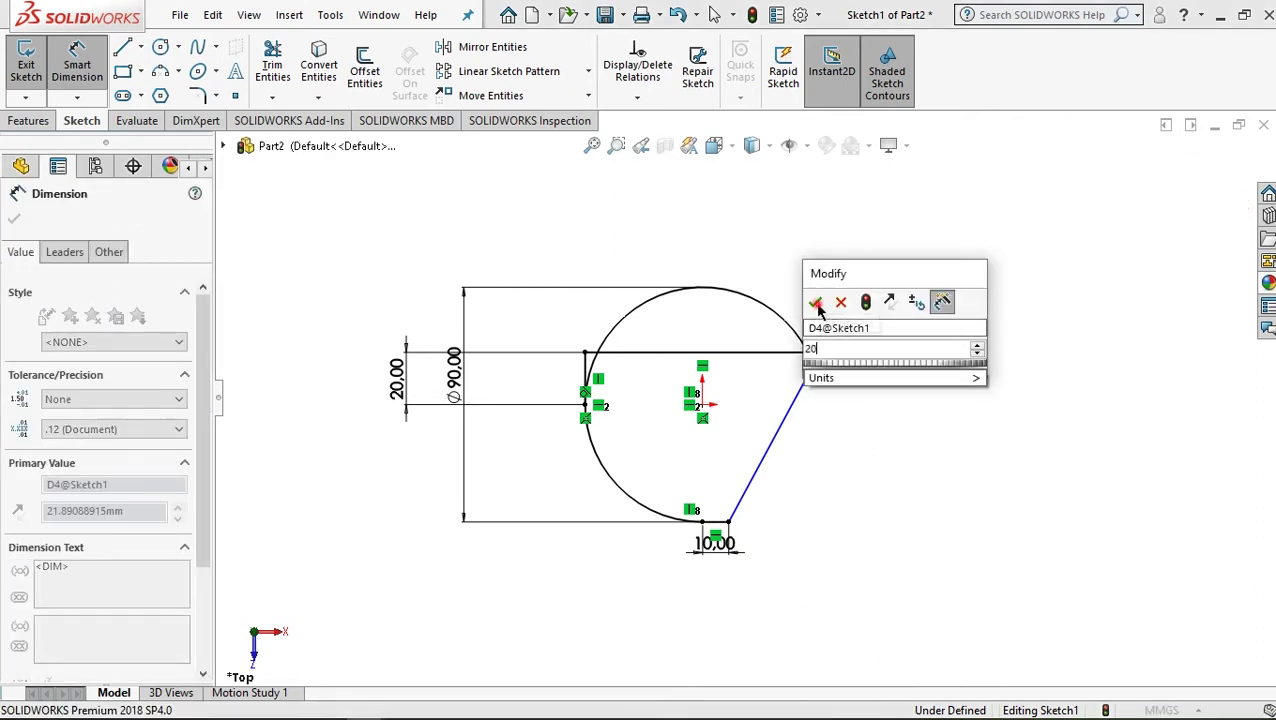
click(815, 298)
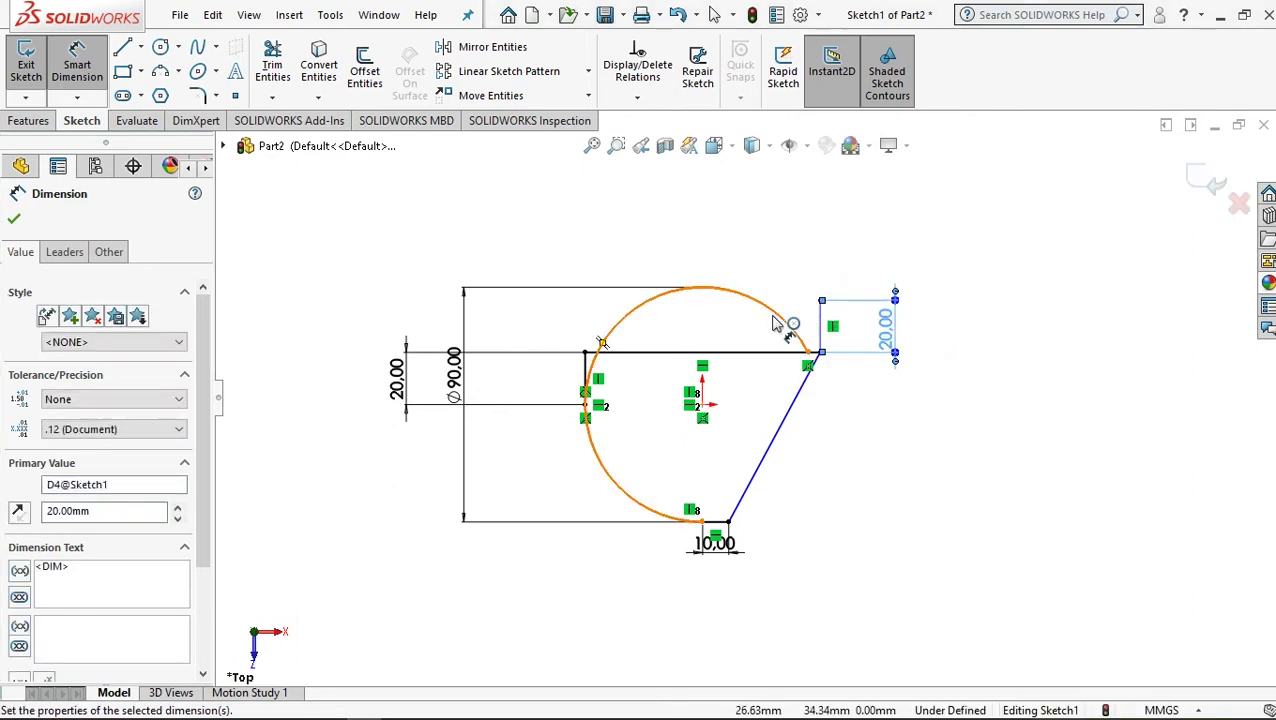
scroll(776, 323, up, 1)
scroll(776, 323, up, 1)
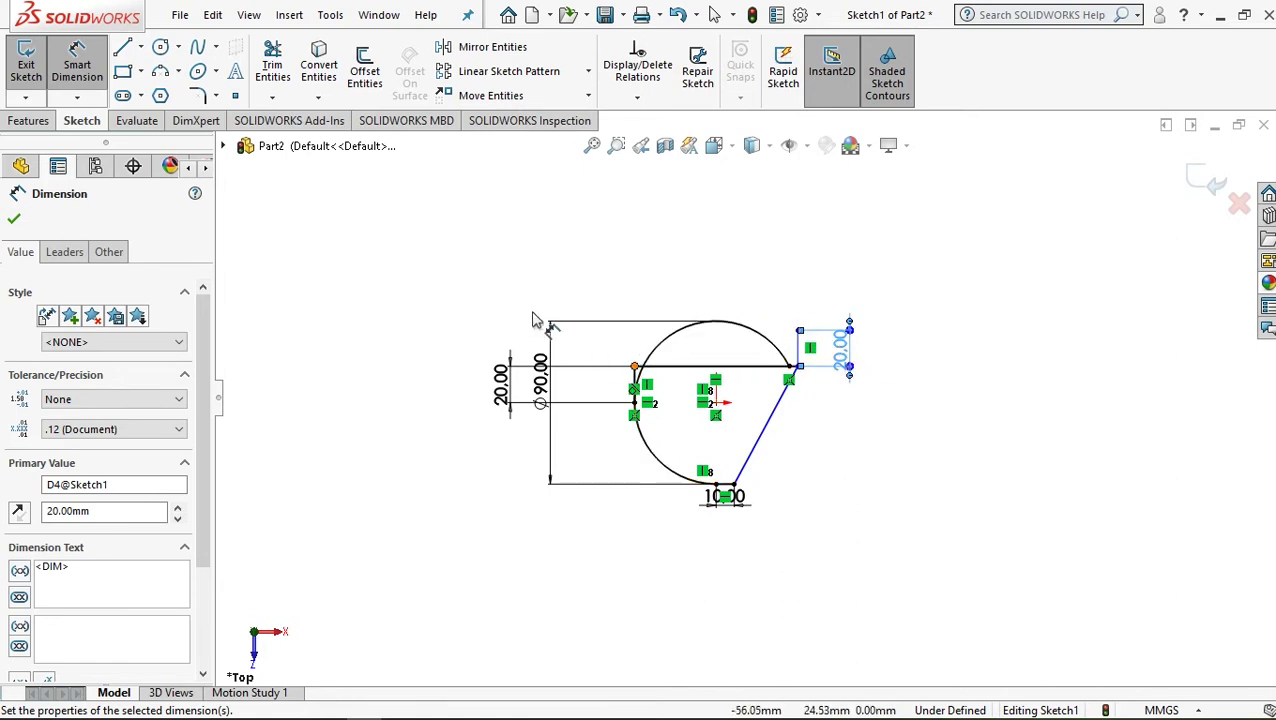
click(123, 47)
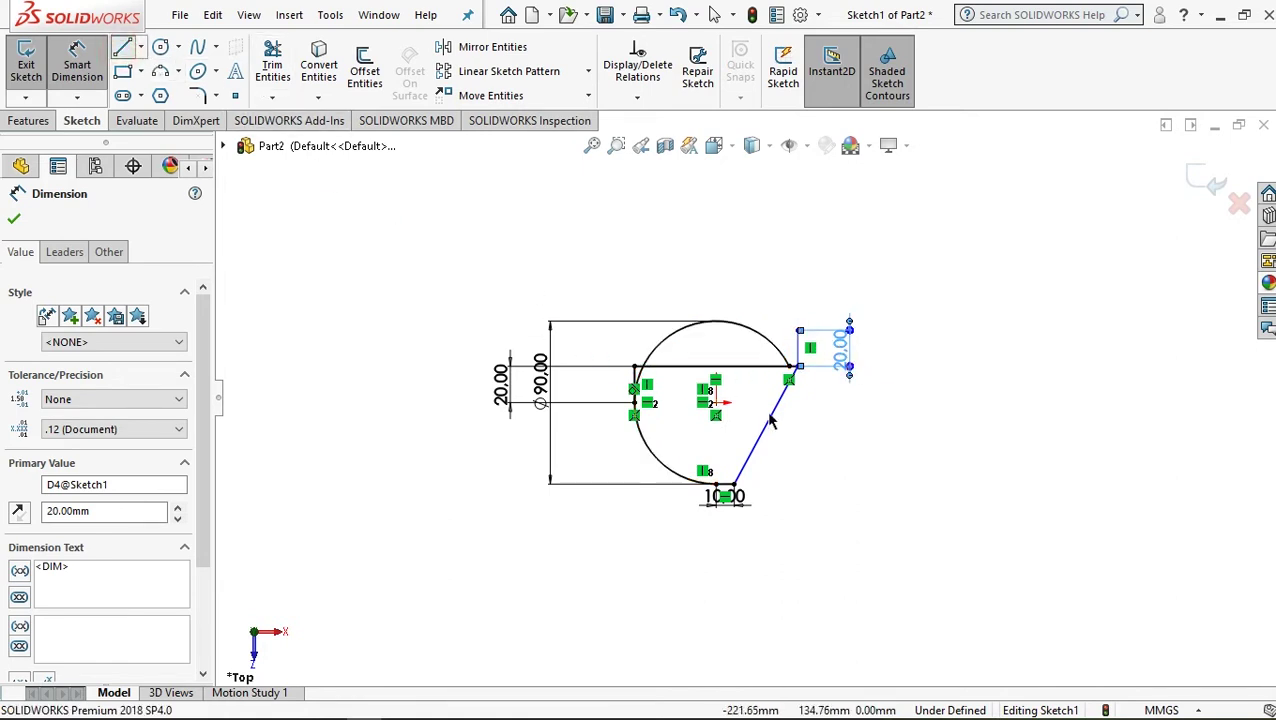
Draw a line chain: horizontal left at origin level, down 17.50 mm, across to the slanted edge
scroll(770, 421, down, 1)
scroll(775, 418, down, 1)
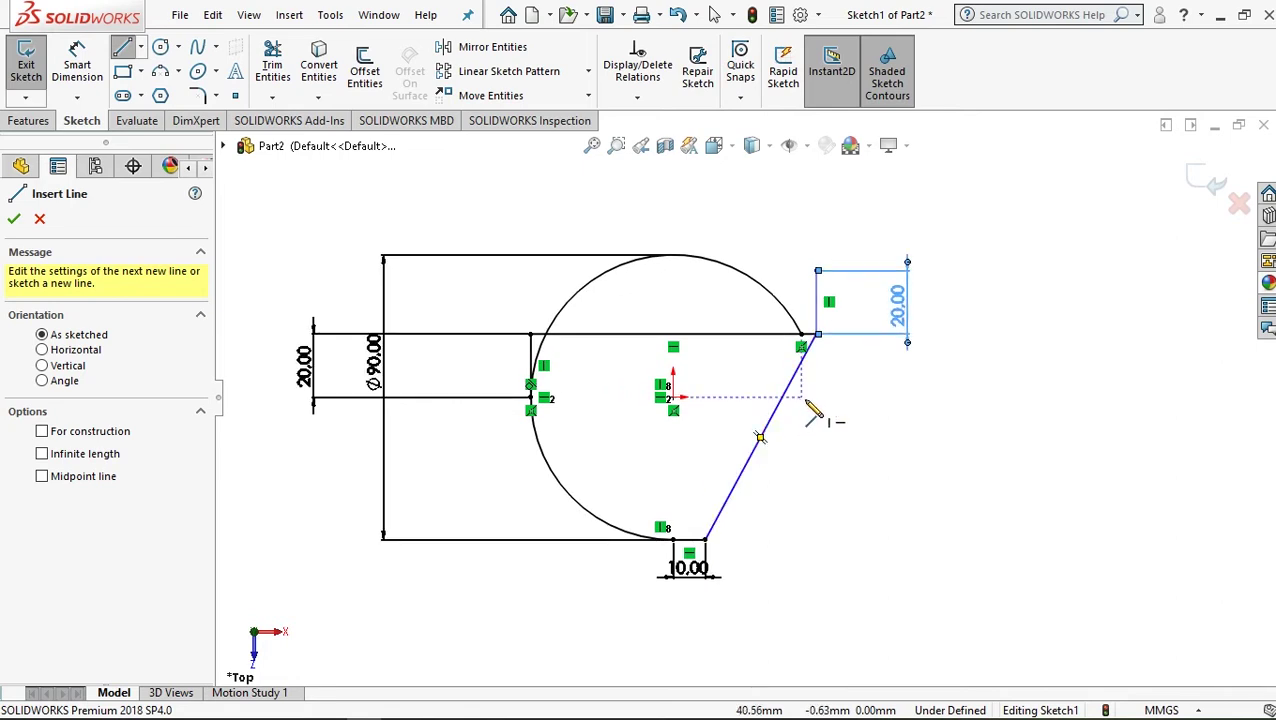
click(806, 401)
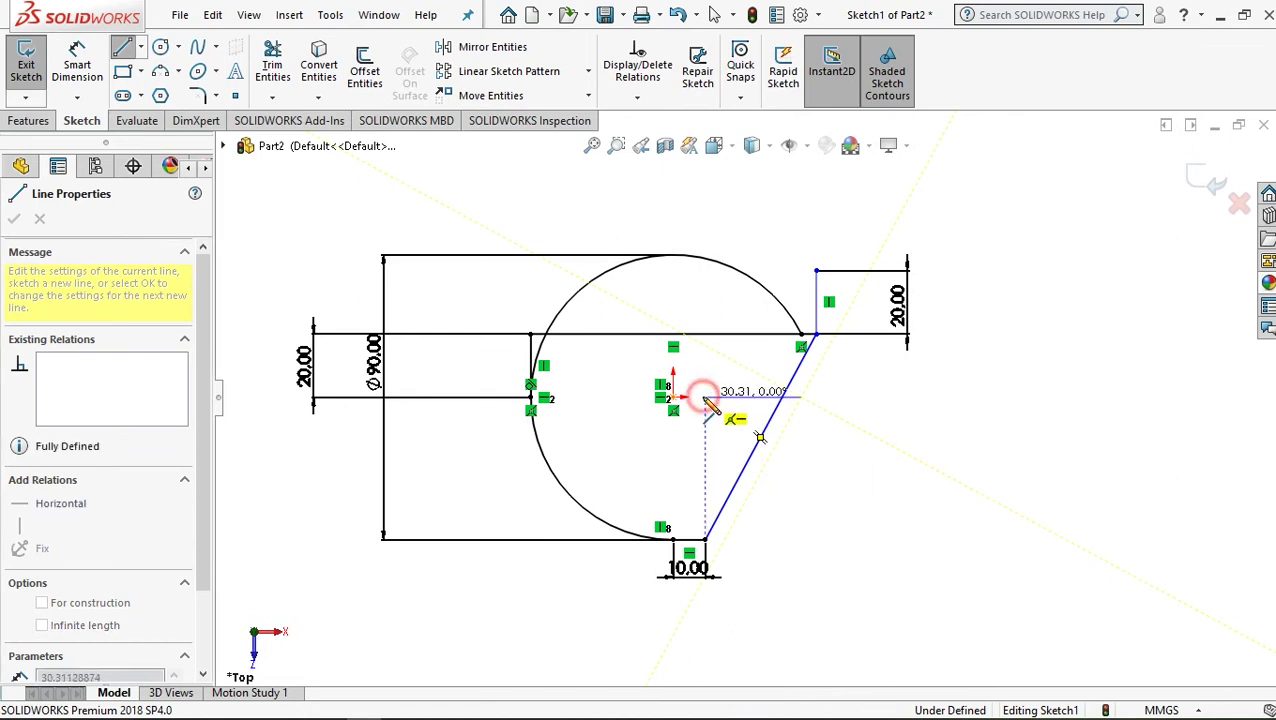
click(705, 397)
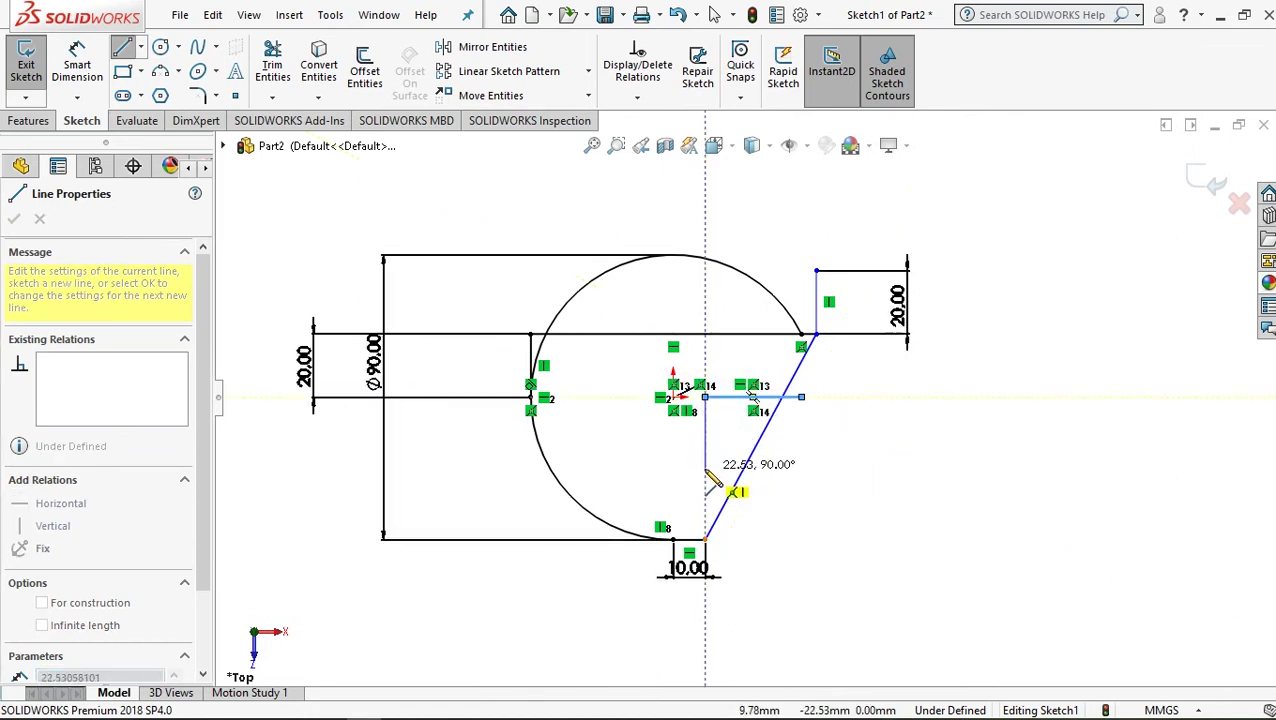
click(705, 463)
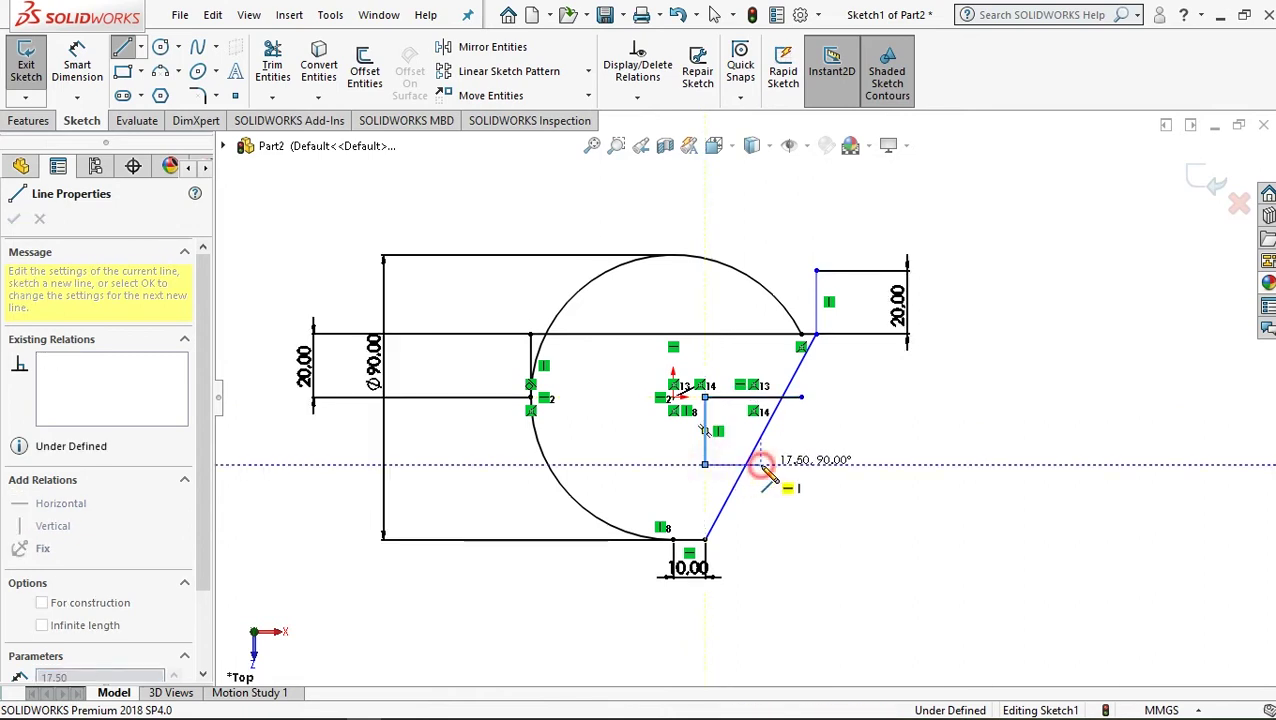
click(760, 464)
right_click(836, 490)
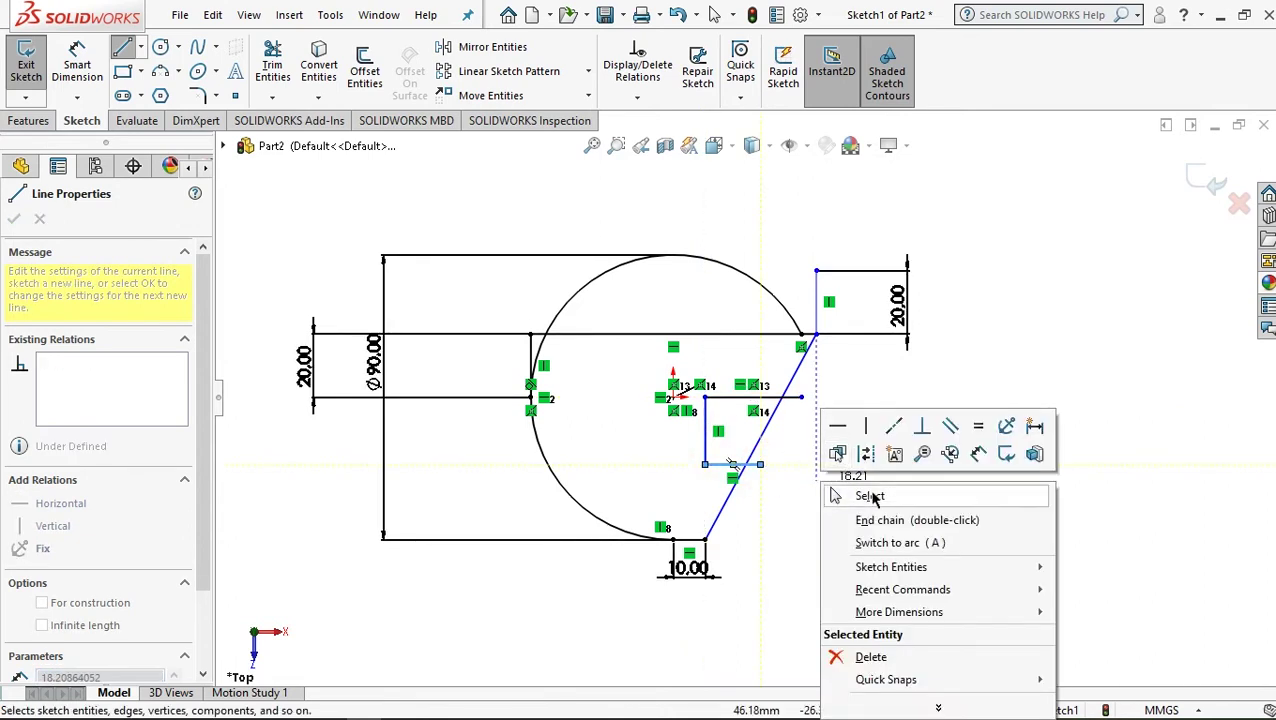
click(869, 496)
scroll(783, 458, down, 1)
scroll(783, 458, down, 1)
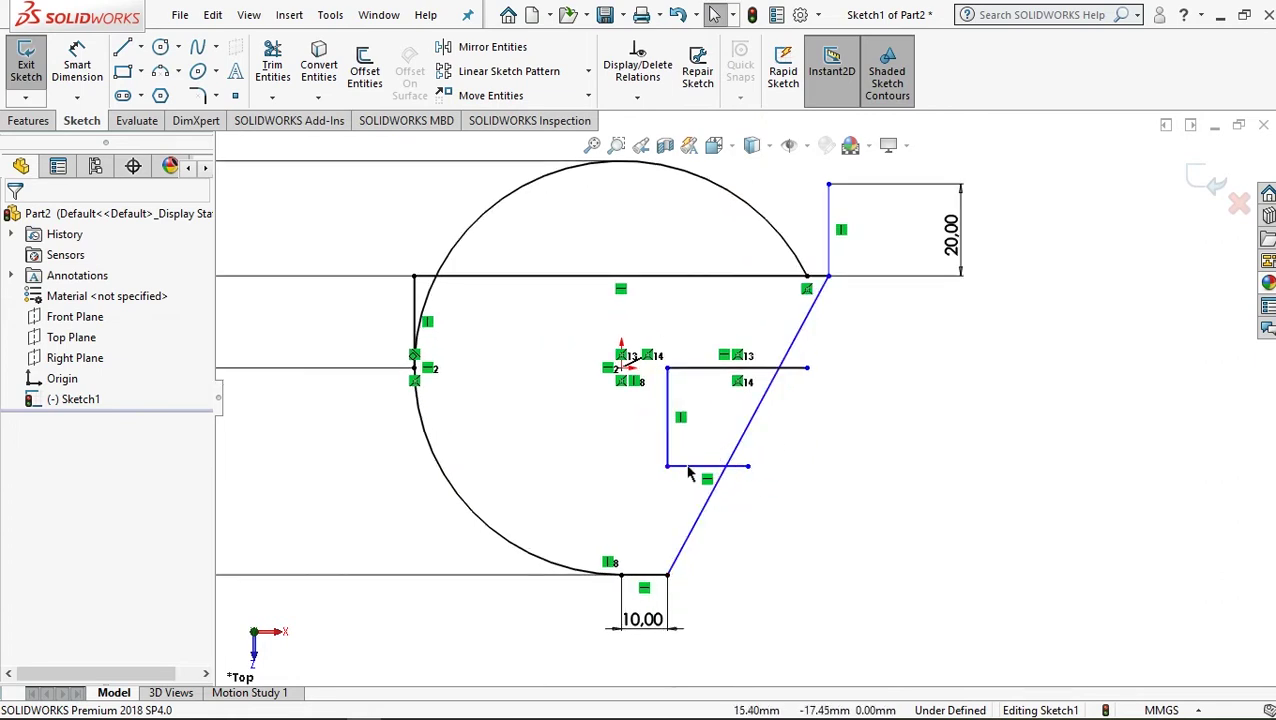
scroll(722, 398, up, 1)
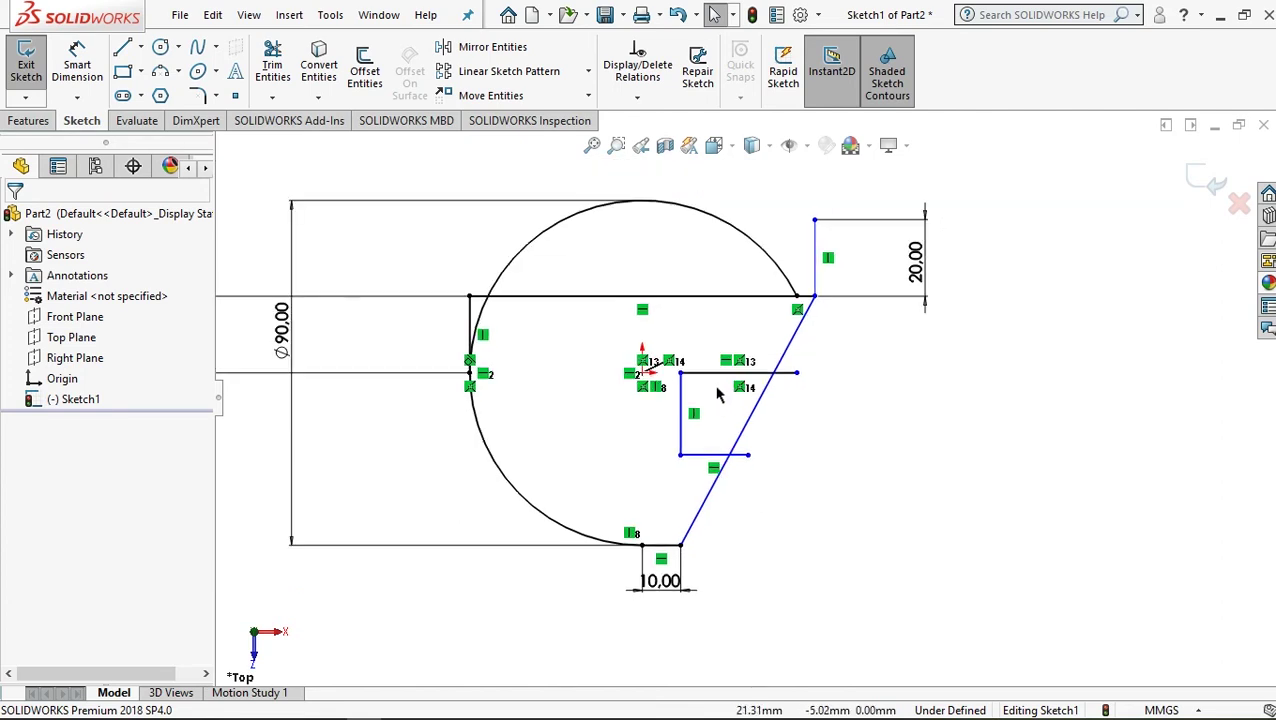
Dimension the inner chain's vertical drop and change it from 21.35 to 20 mm
click(86, 78)
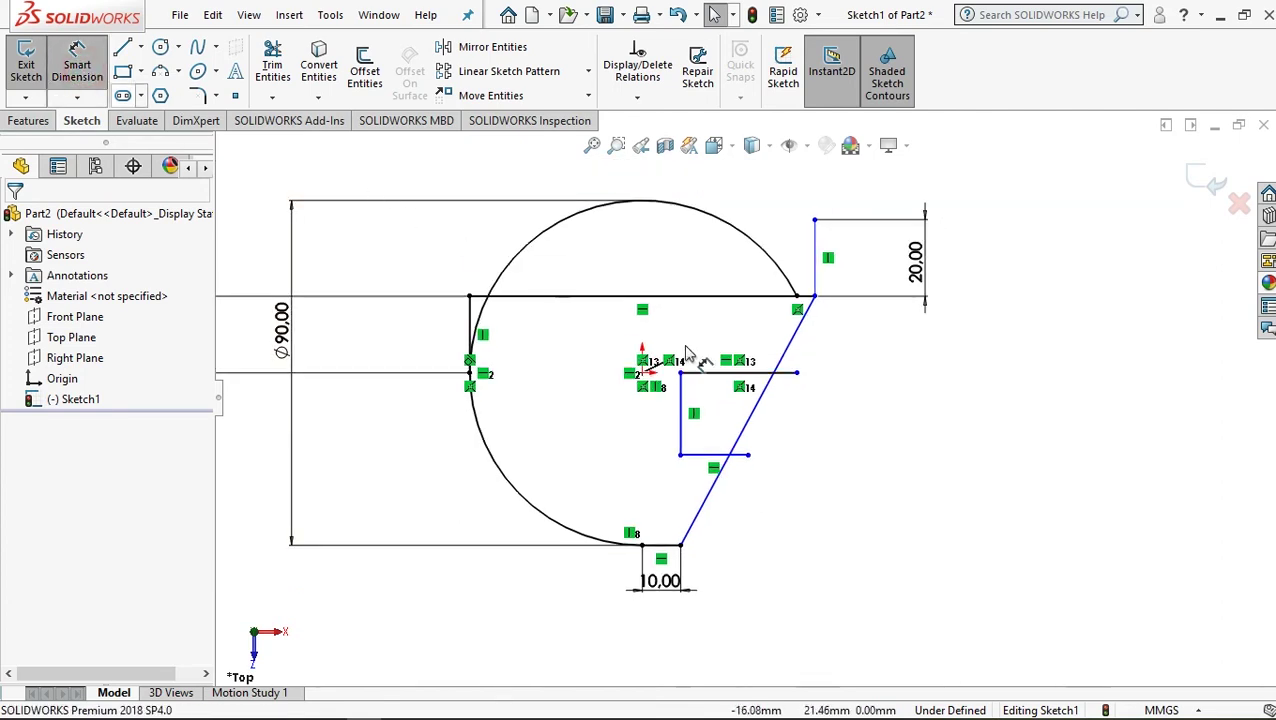
click(681, 412)
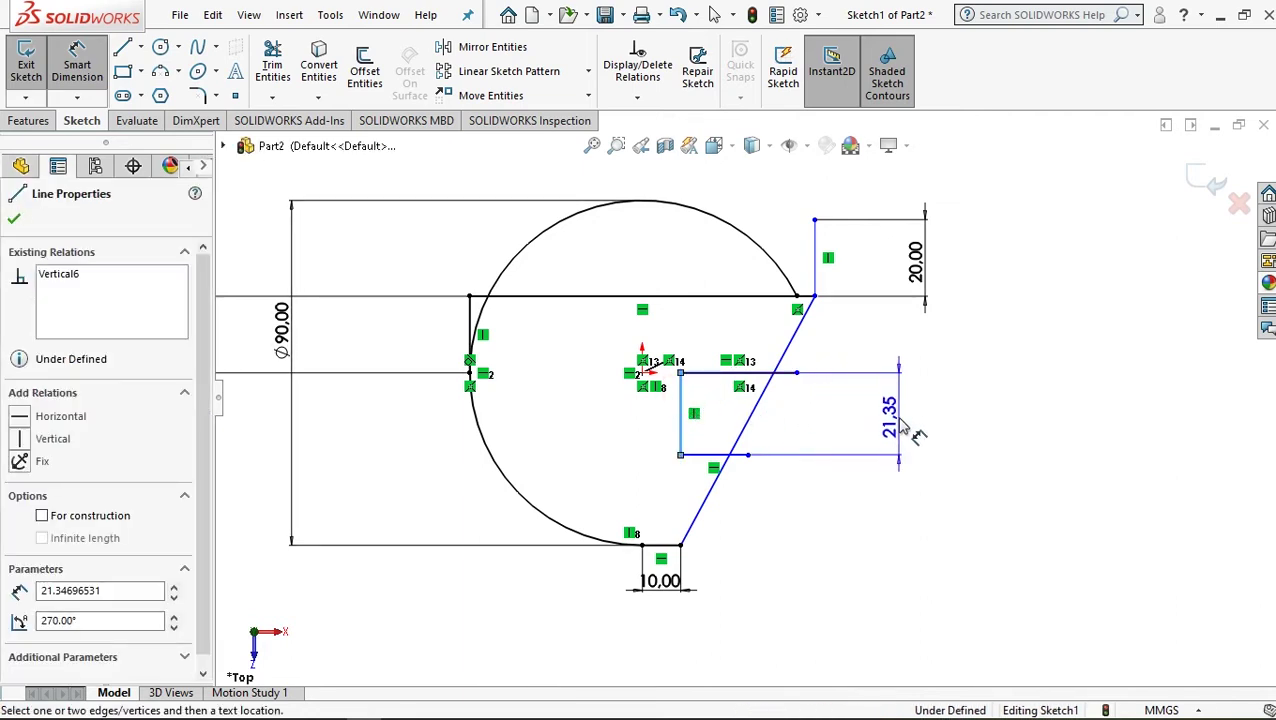
click(910, 422)
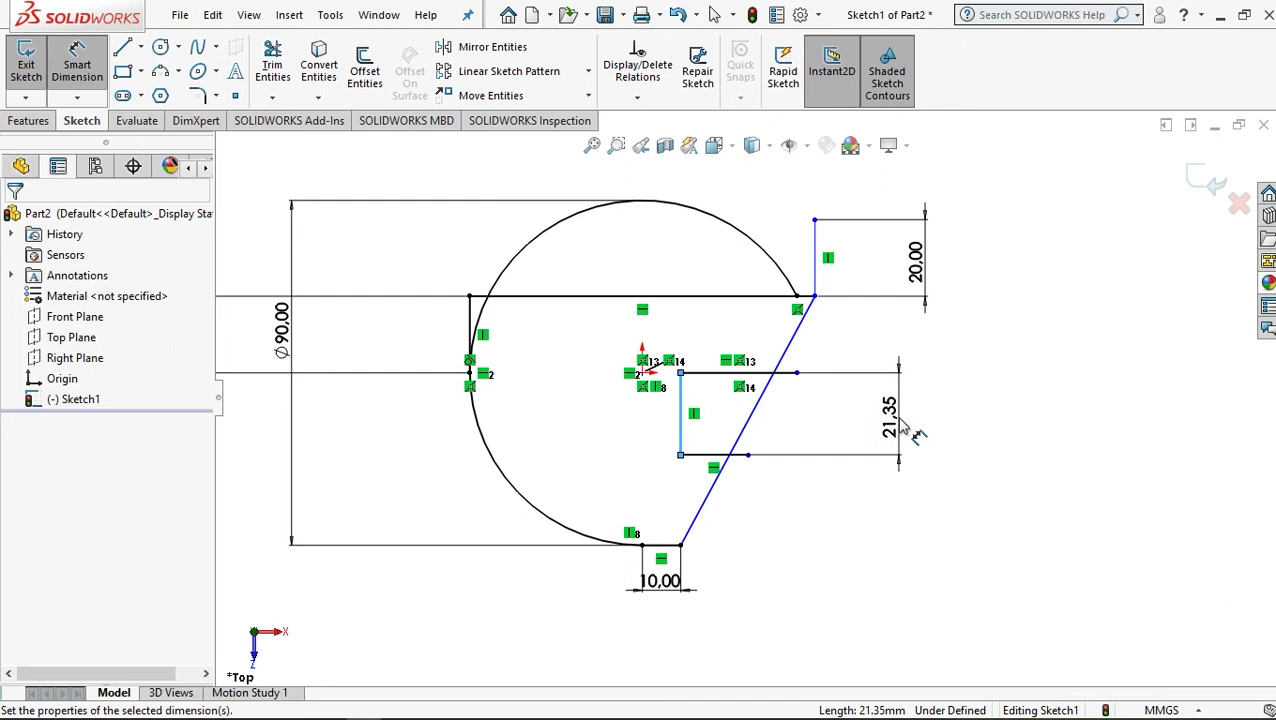
double_click(900, 422)
text(20)
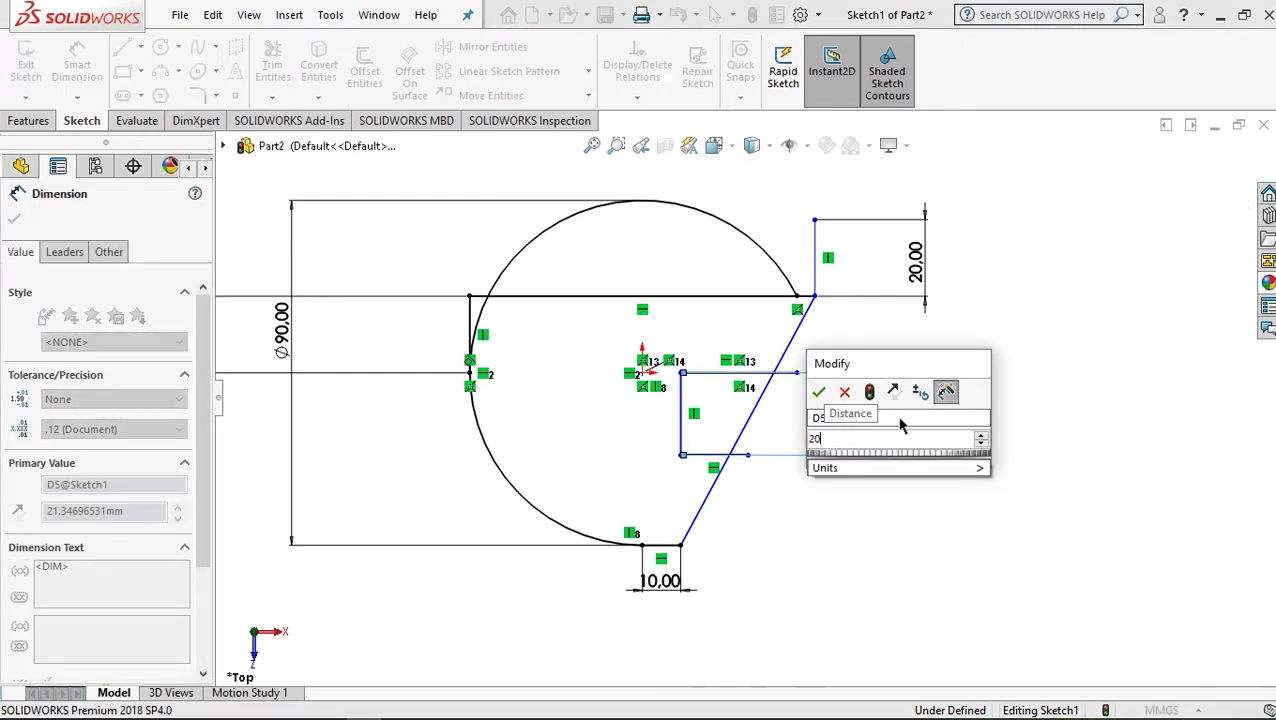
click(820, 394)
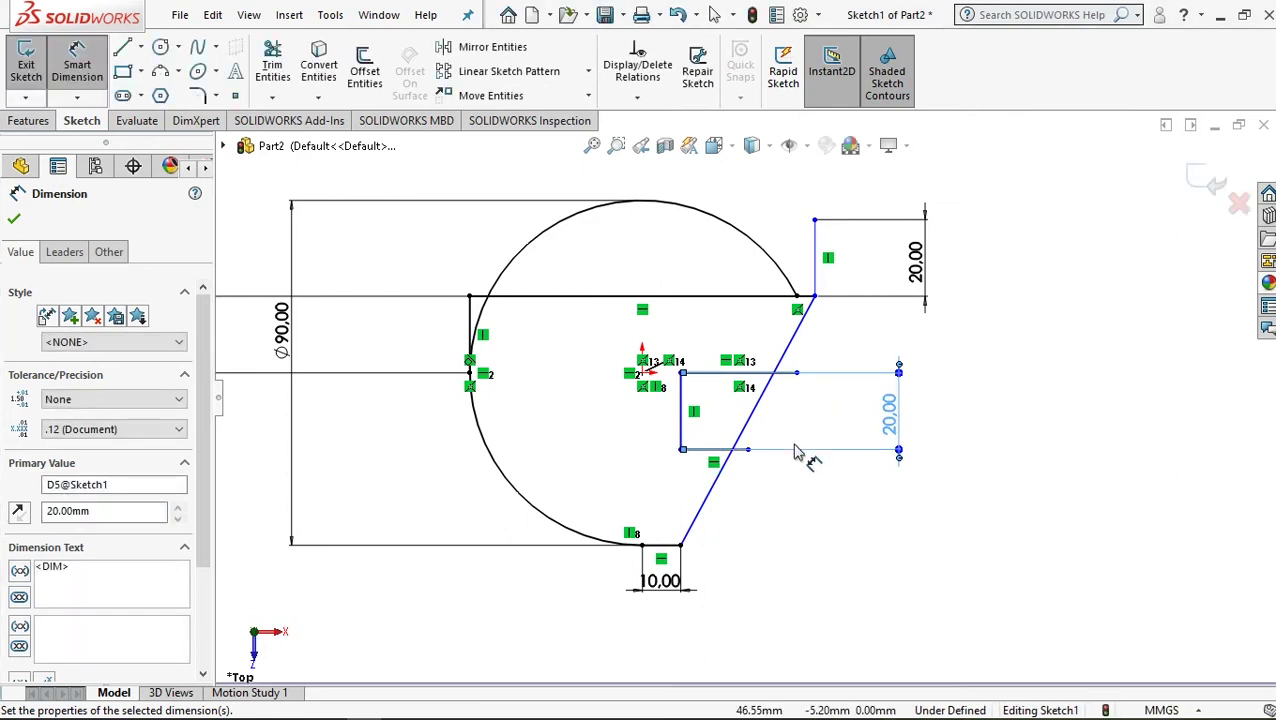
click(14, 222)
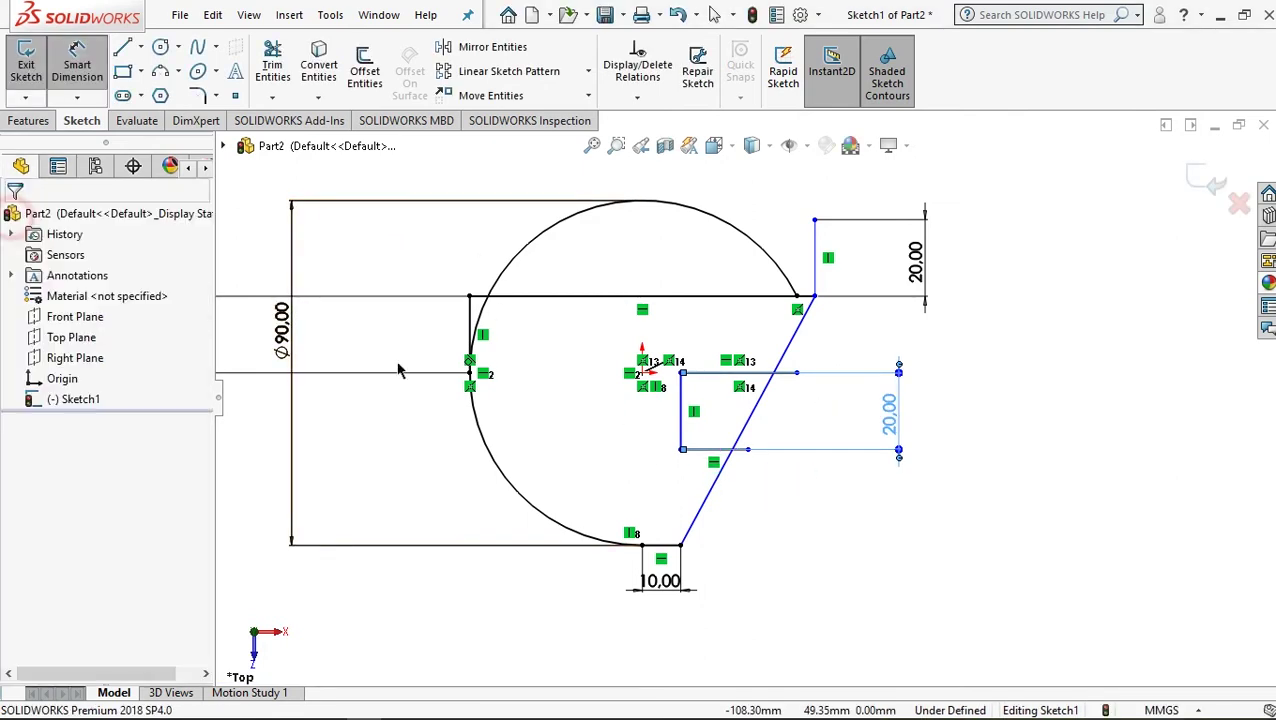
key(Escape)
scroll(785, 395, up, 2)
scroll(787, 393, down, 1)
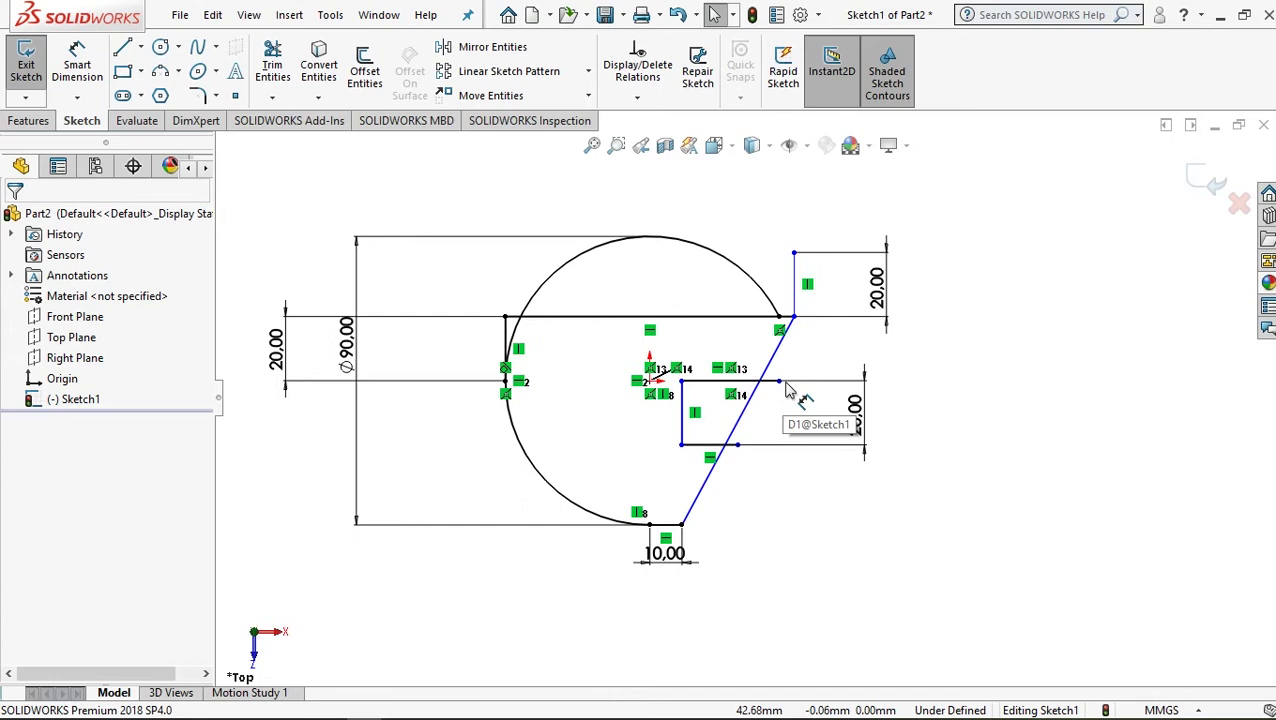
Draw the upright outline: slanted edge up from the right corner, top edge left, vertical edge down to the base
scroll(790, 392, down, 1)
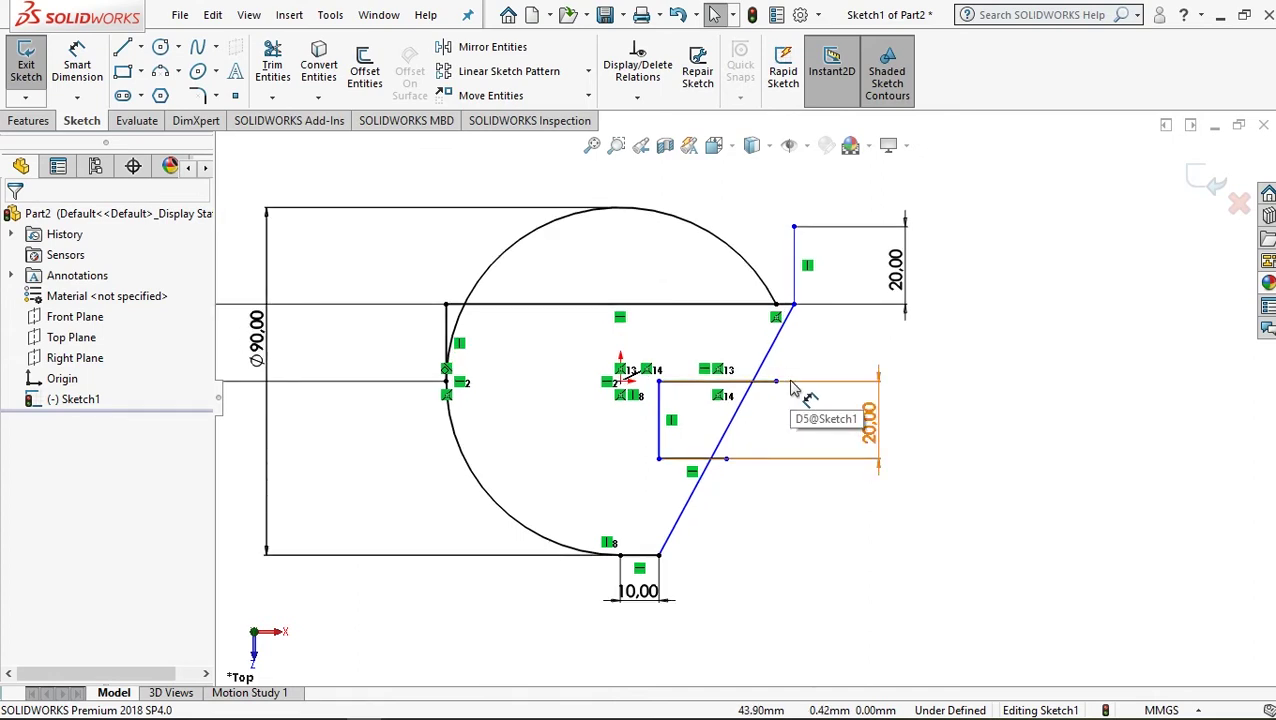
scroll(787, 318, up, 2)
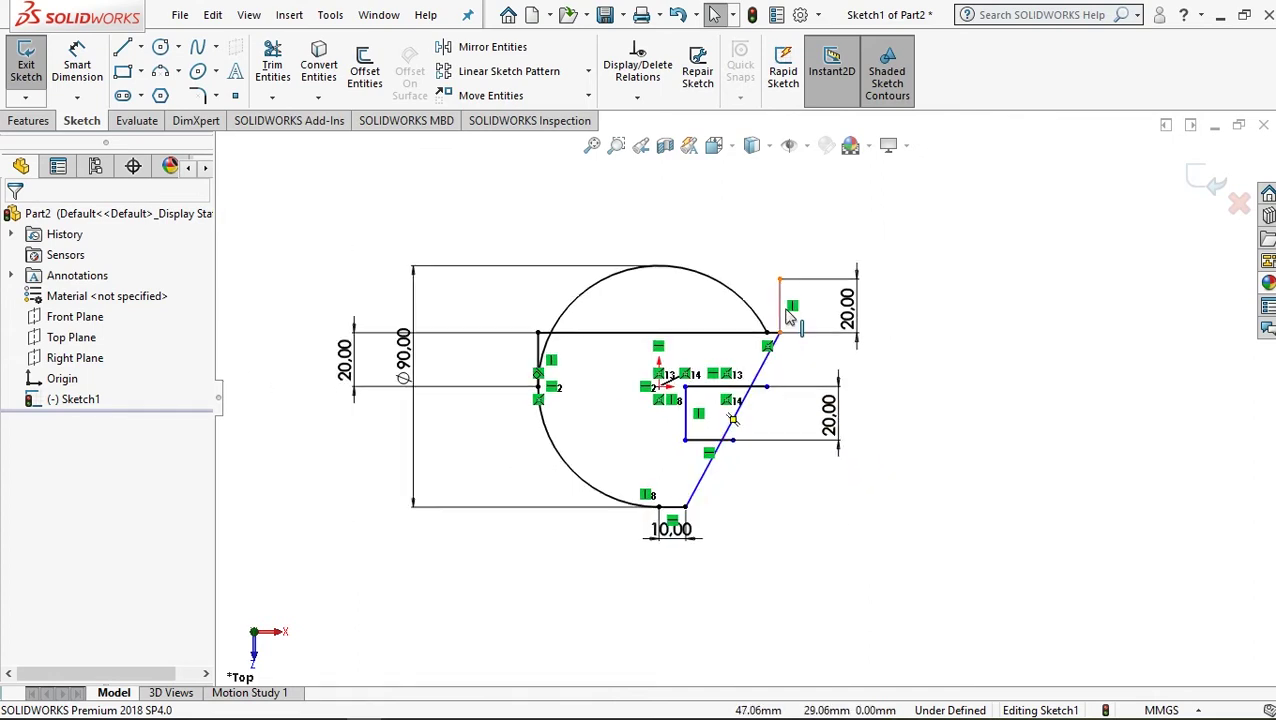
scroll(787, 318, up, 1)
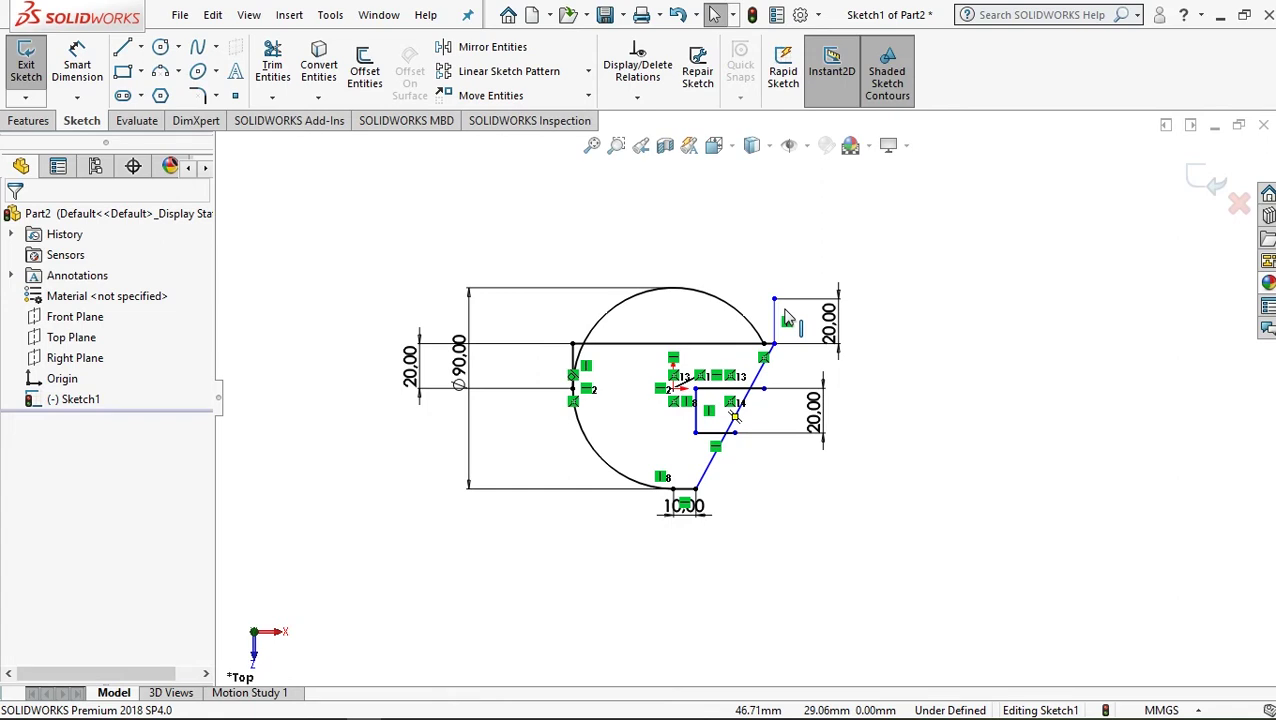
scroll(787, 318, up, 1)
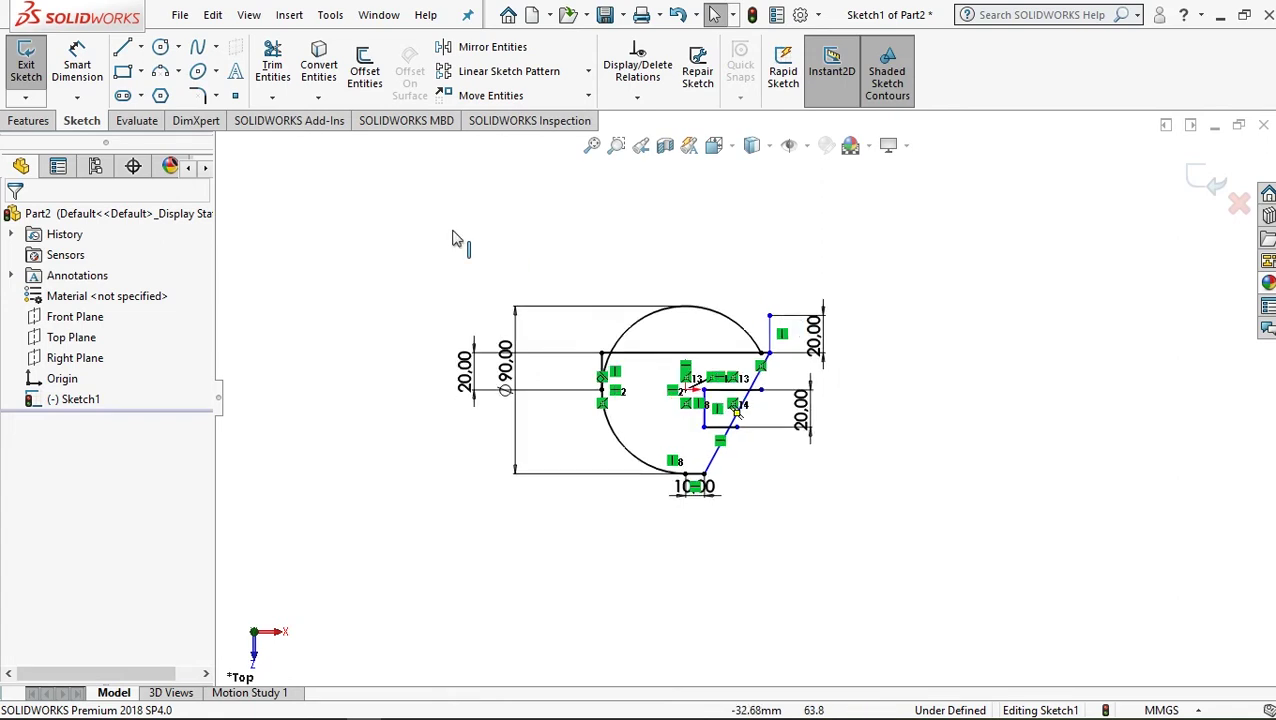
click(127, 50)
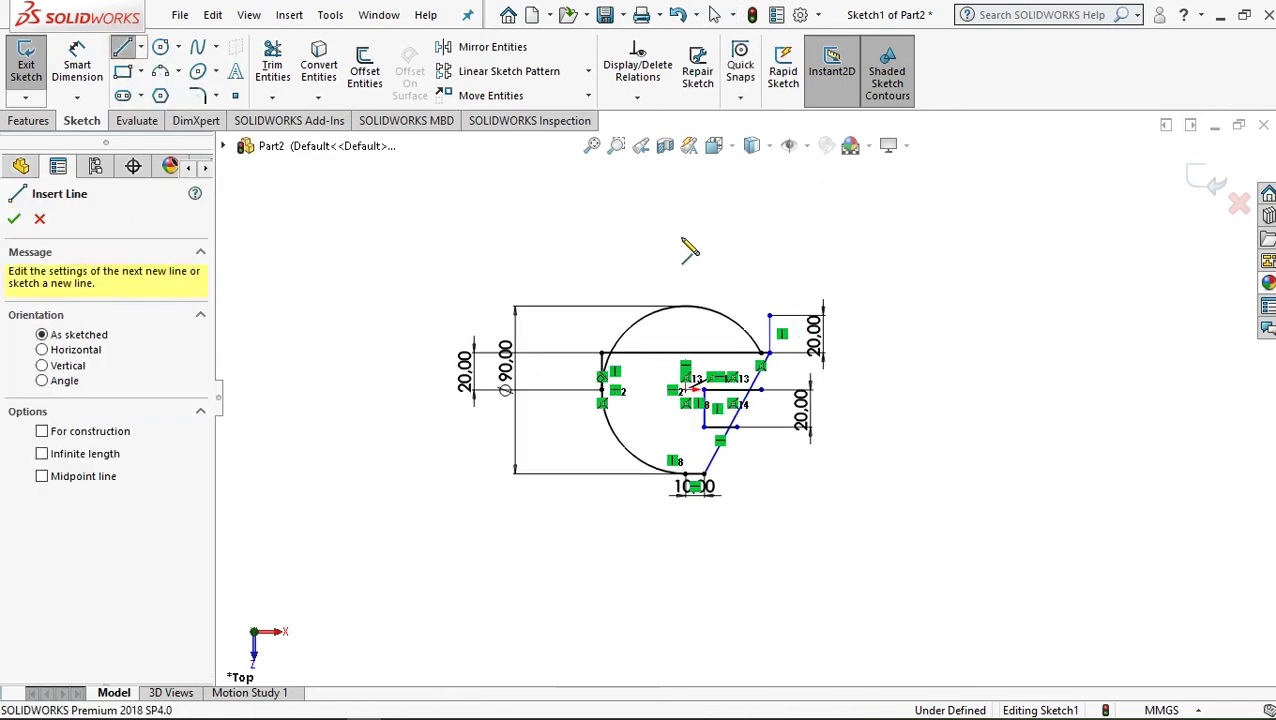
click(770, 317)
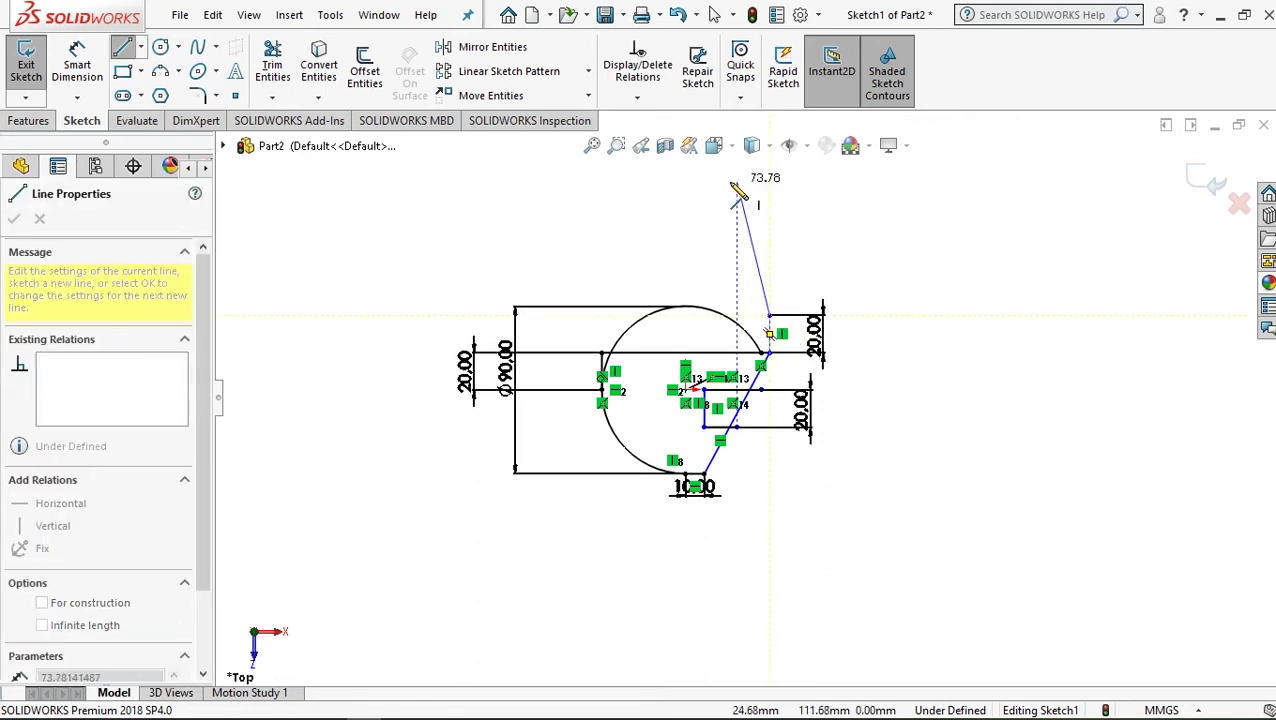
click(720, 177)
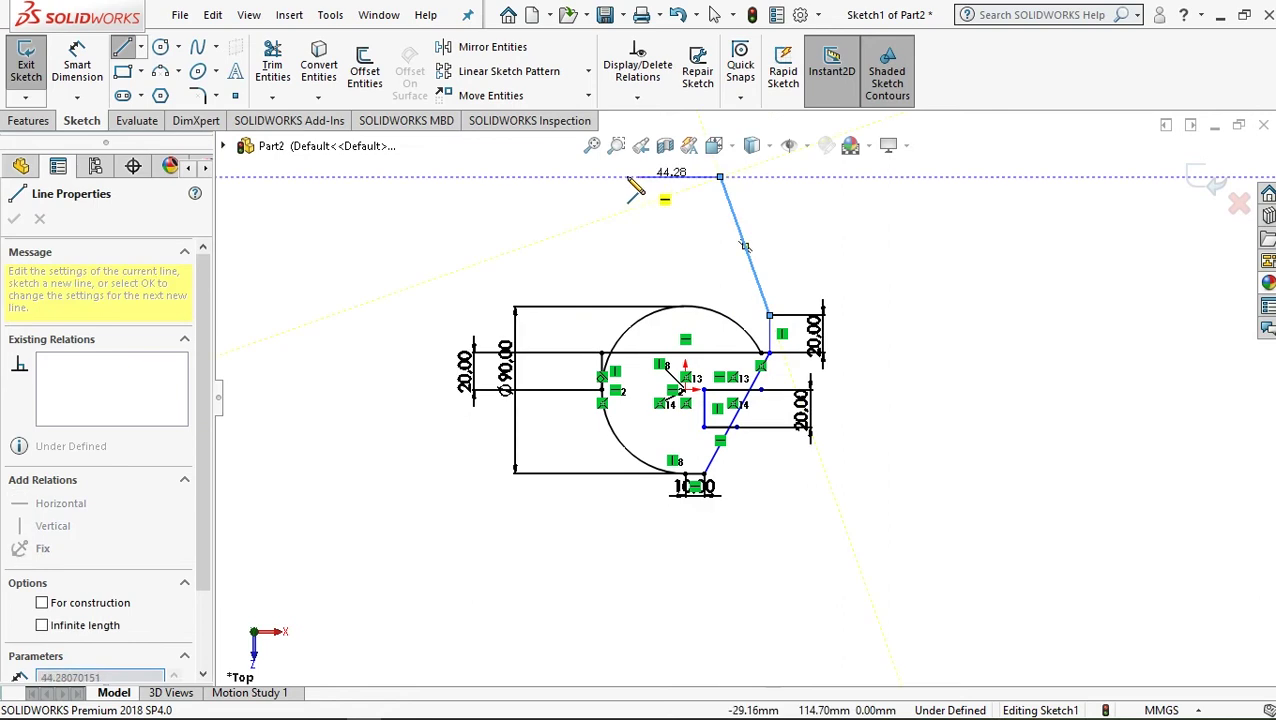
click(601, 177)
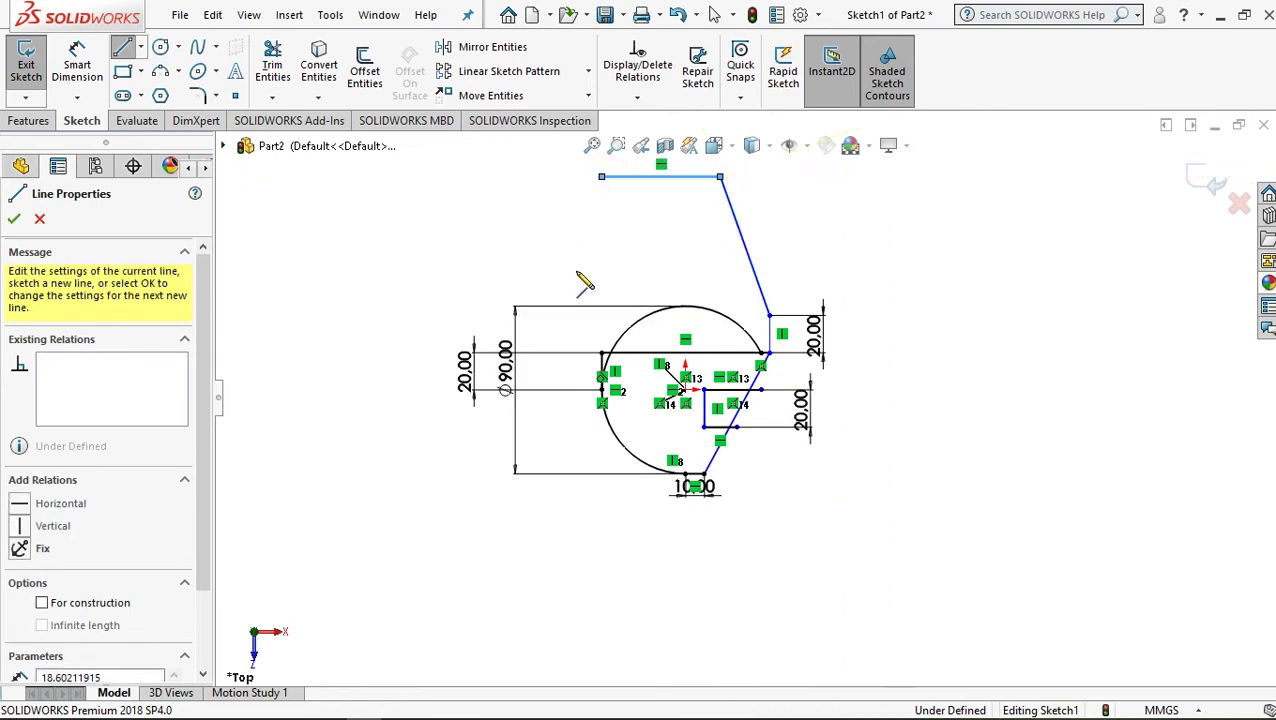
click(601, 353)
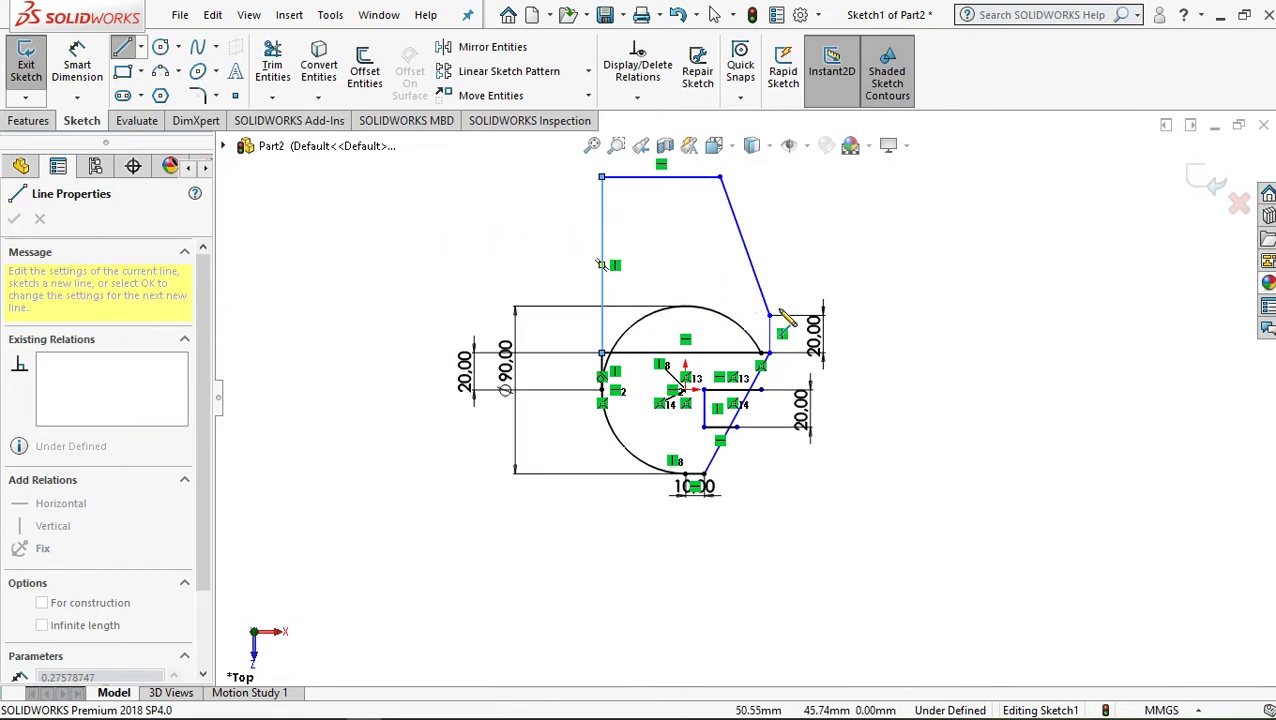
scroll(775, 316, down, 3)
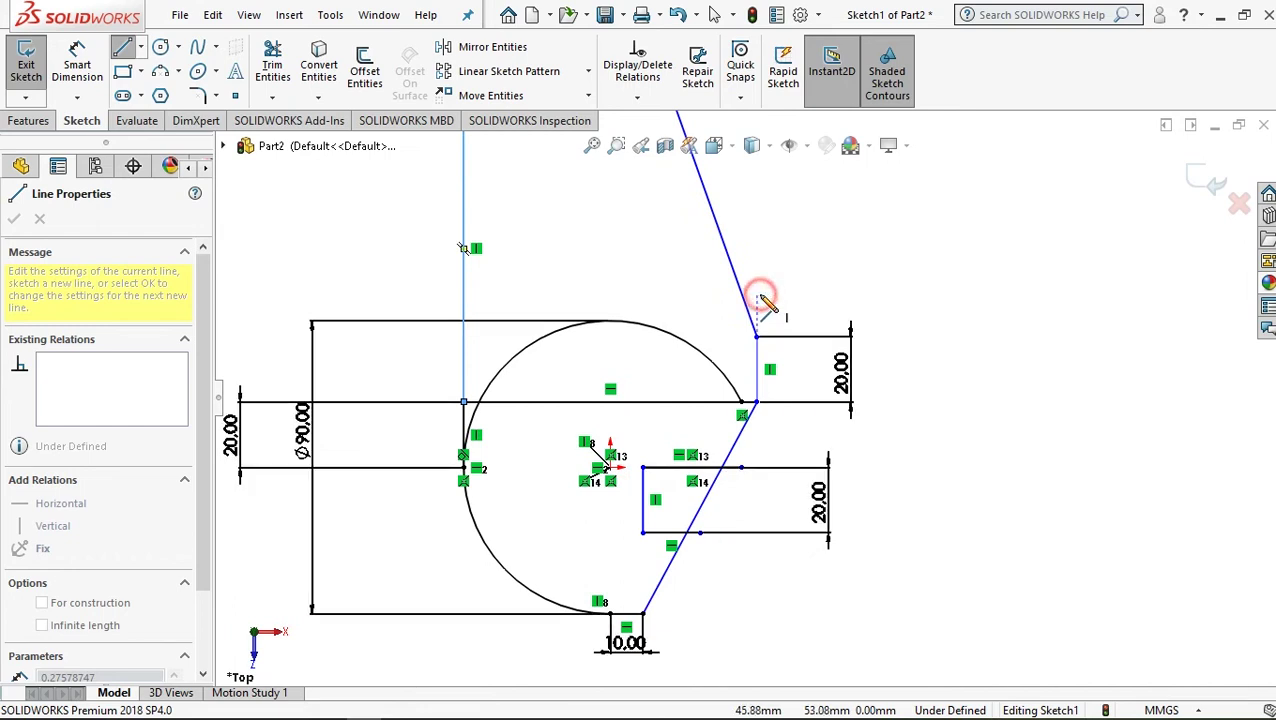
Add a short vertical line above the right edge and set it as construction geometry
click(756, 216)
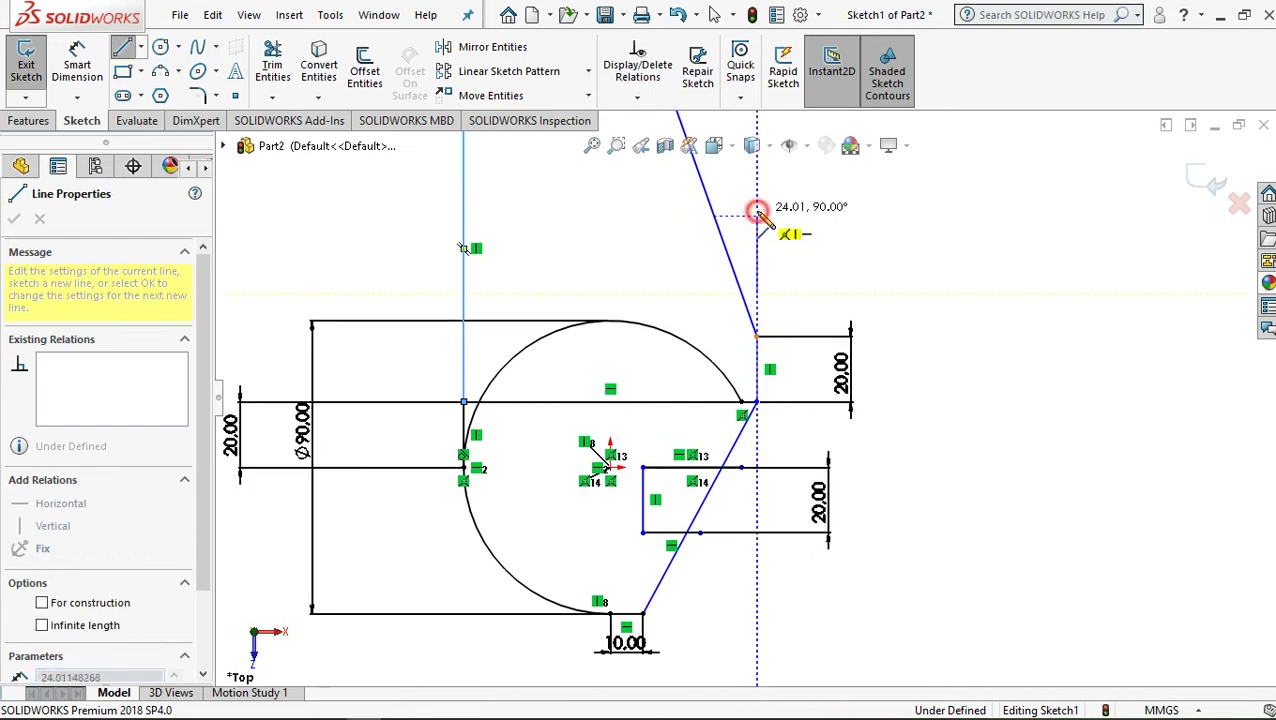
right_click(838, 236)
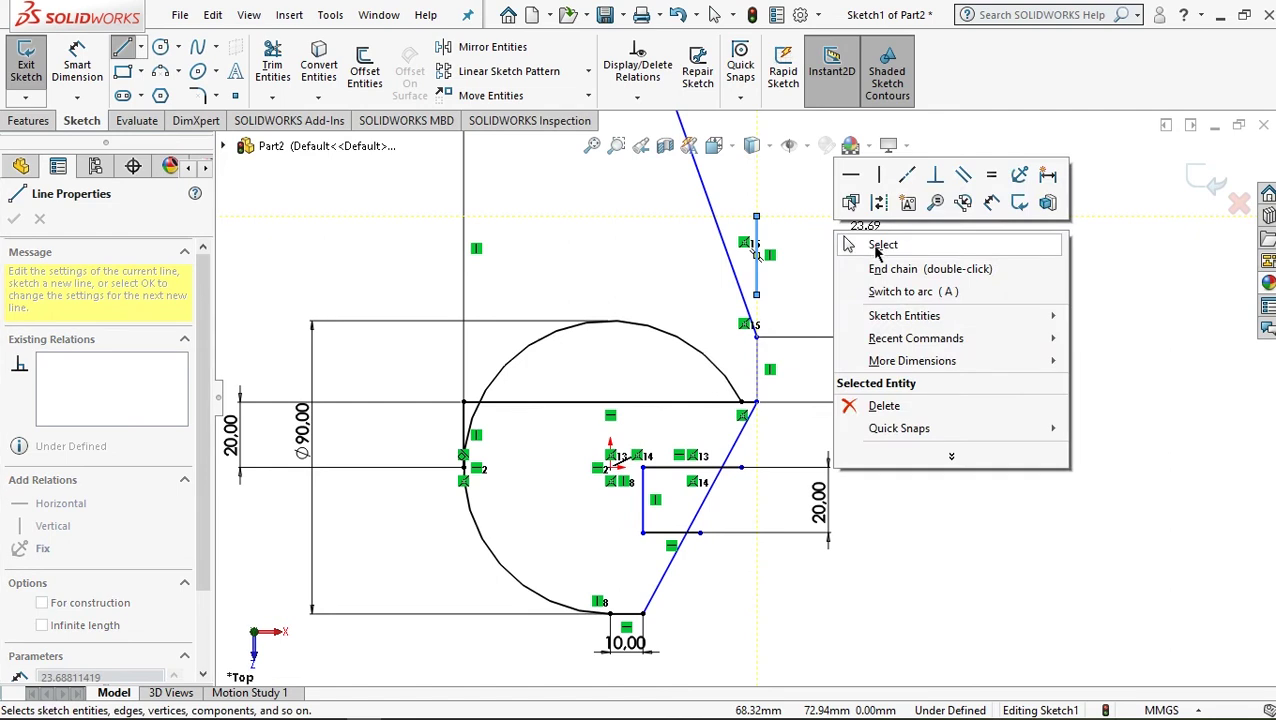
click(850, 245)
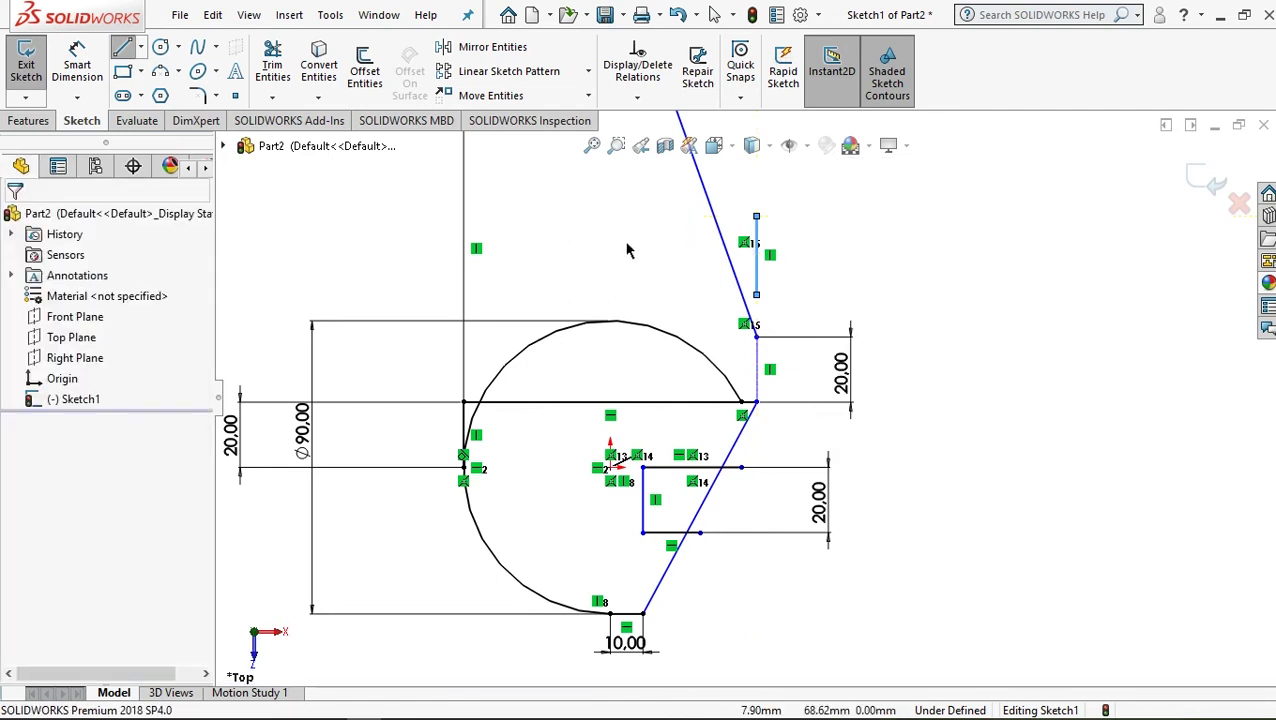
click(756, 268)
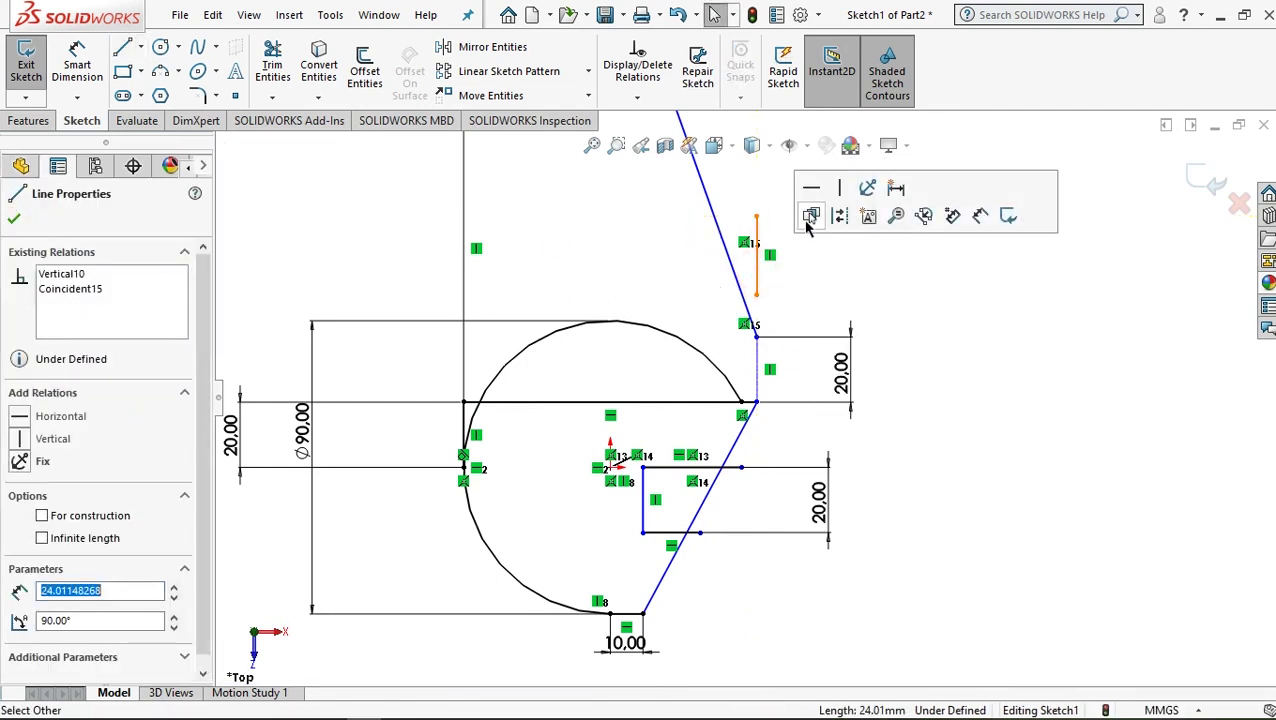
click(98, 518)
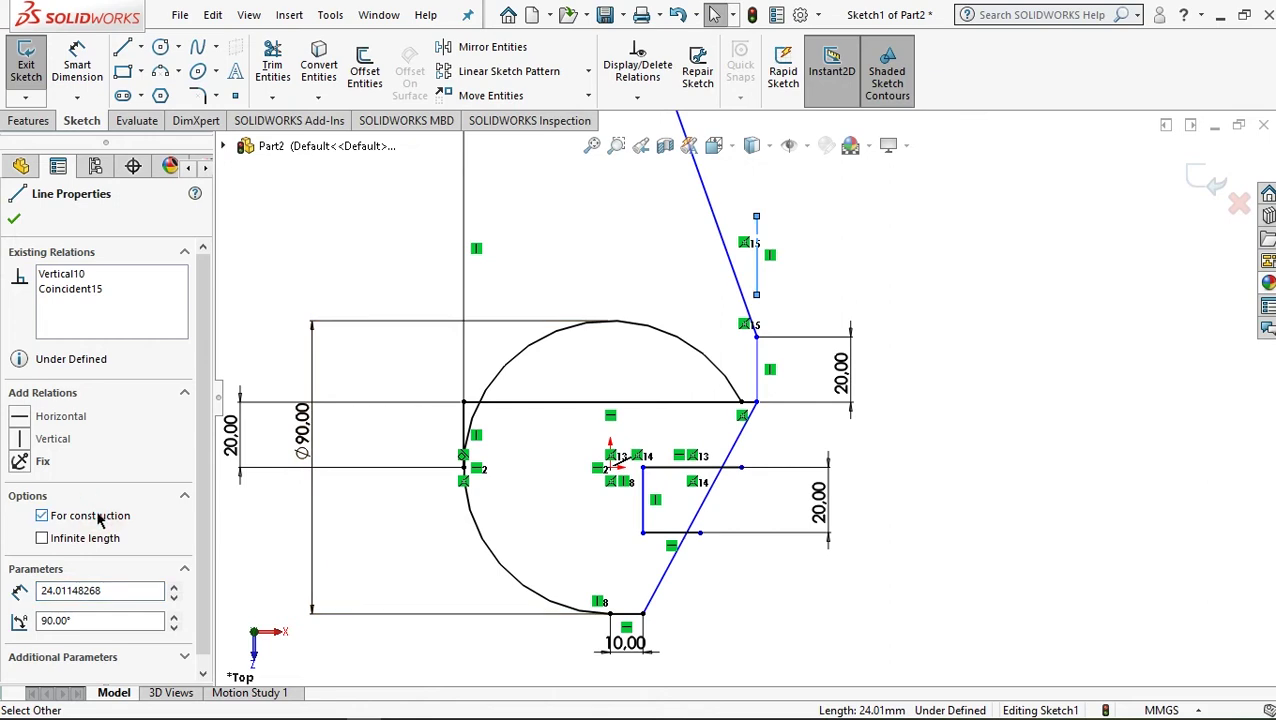
click(14, 222)
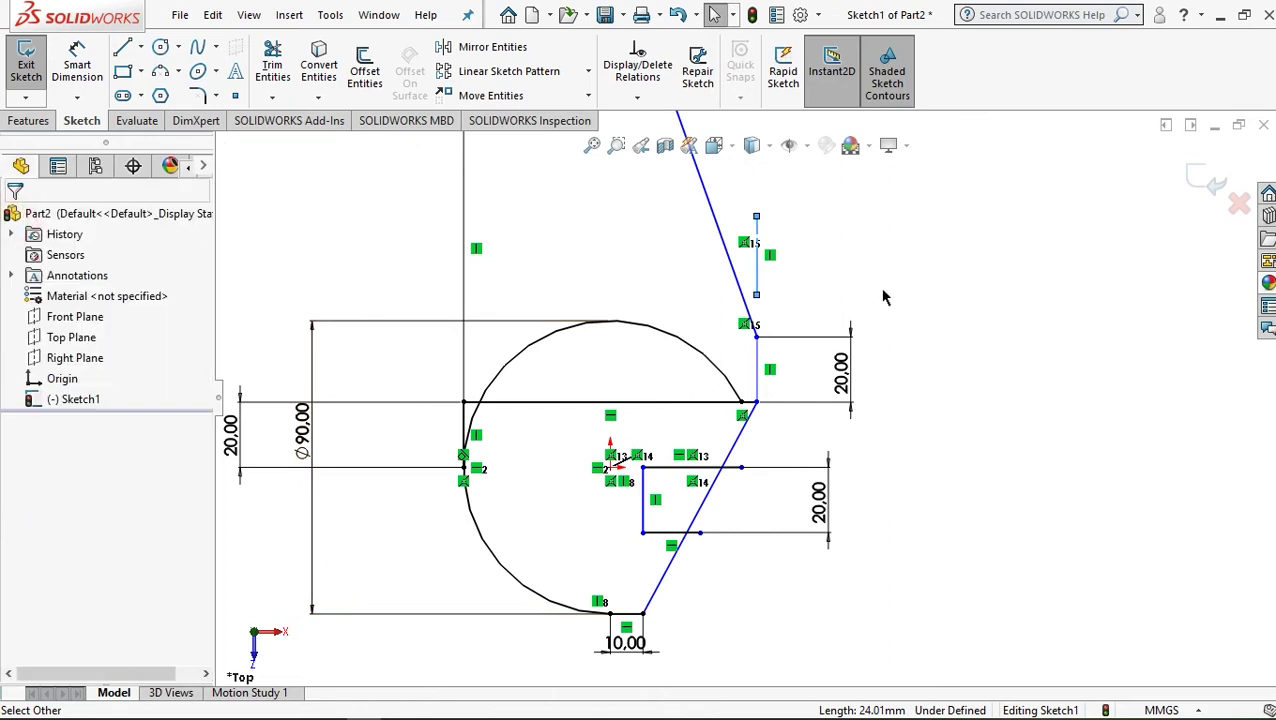
scroll(880, 290, up, 2)
scroll(873, 285, up, 1)
scroll(790, 279, down, 2)
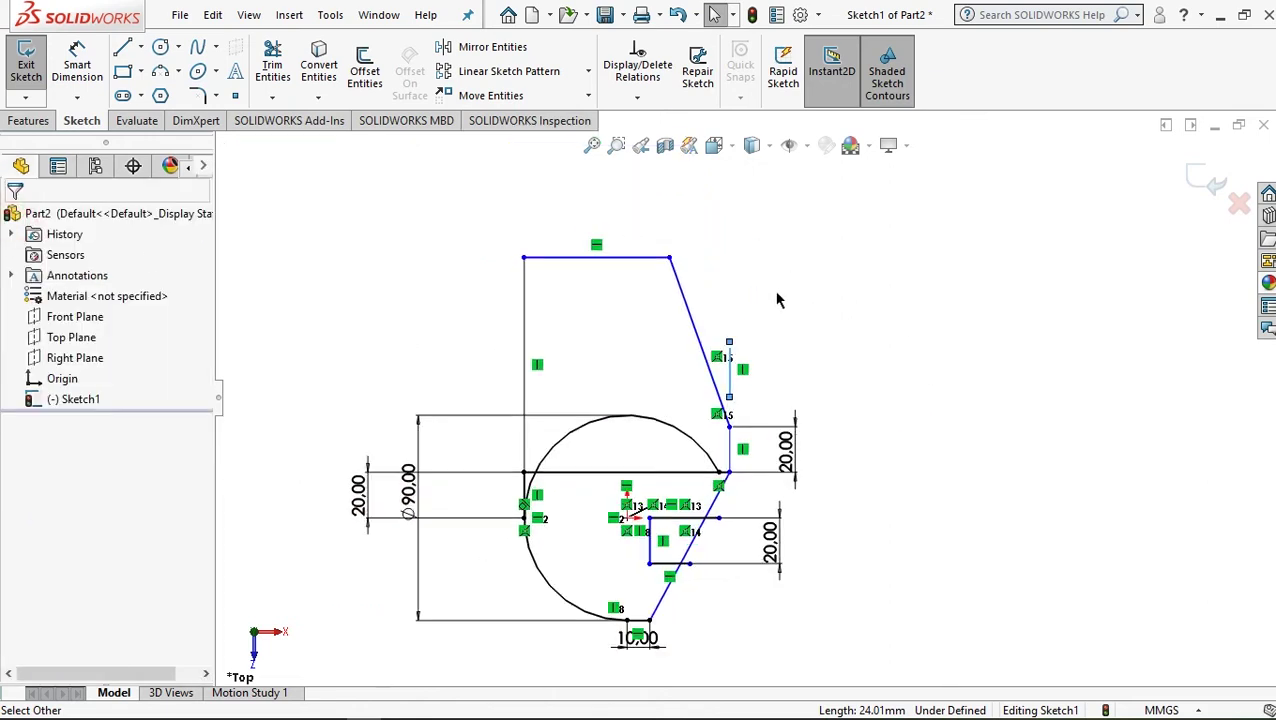
Dimension the span from the right 20 mm edge's top point to the upright's top edge as 95 mm
scroll(779, 300, down, 1)
scroll(740, 405, up, 1)
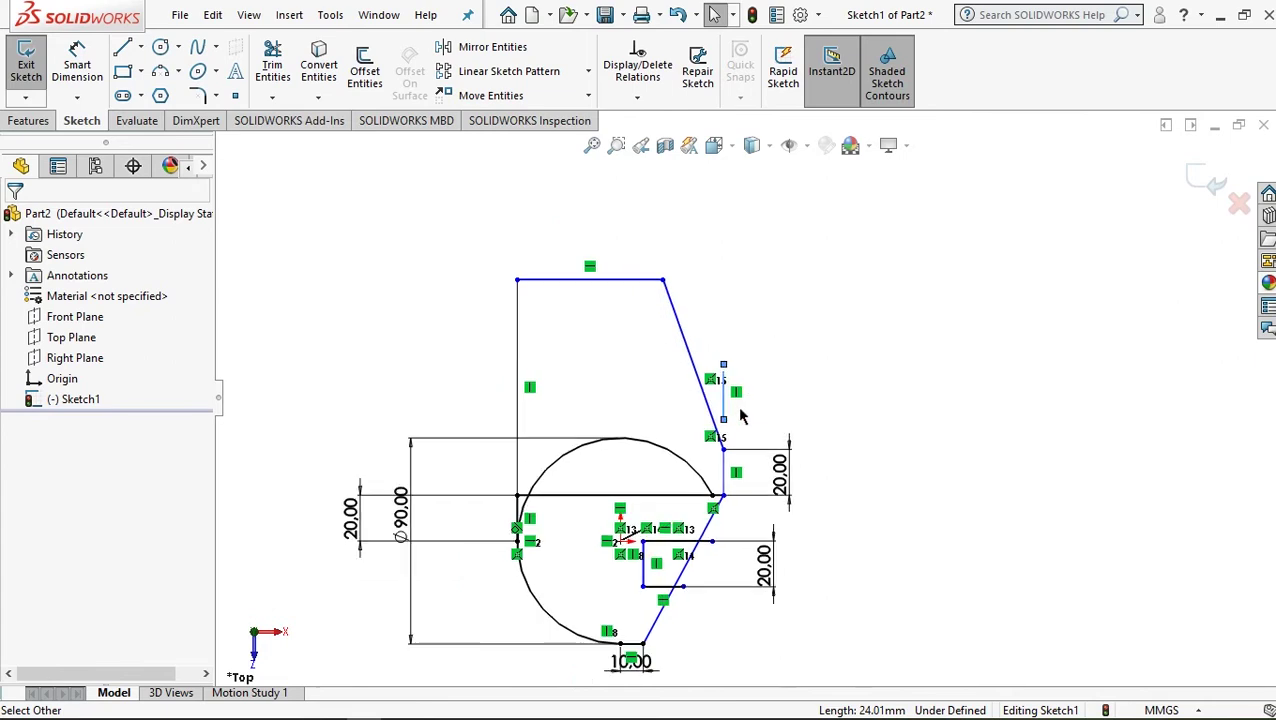
click(82, 72)
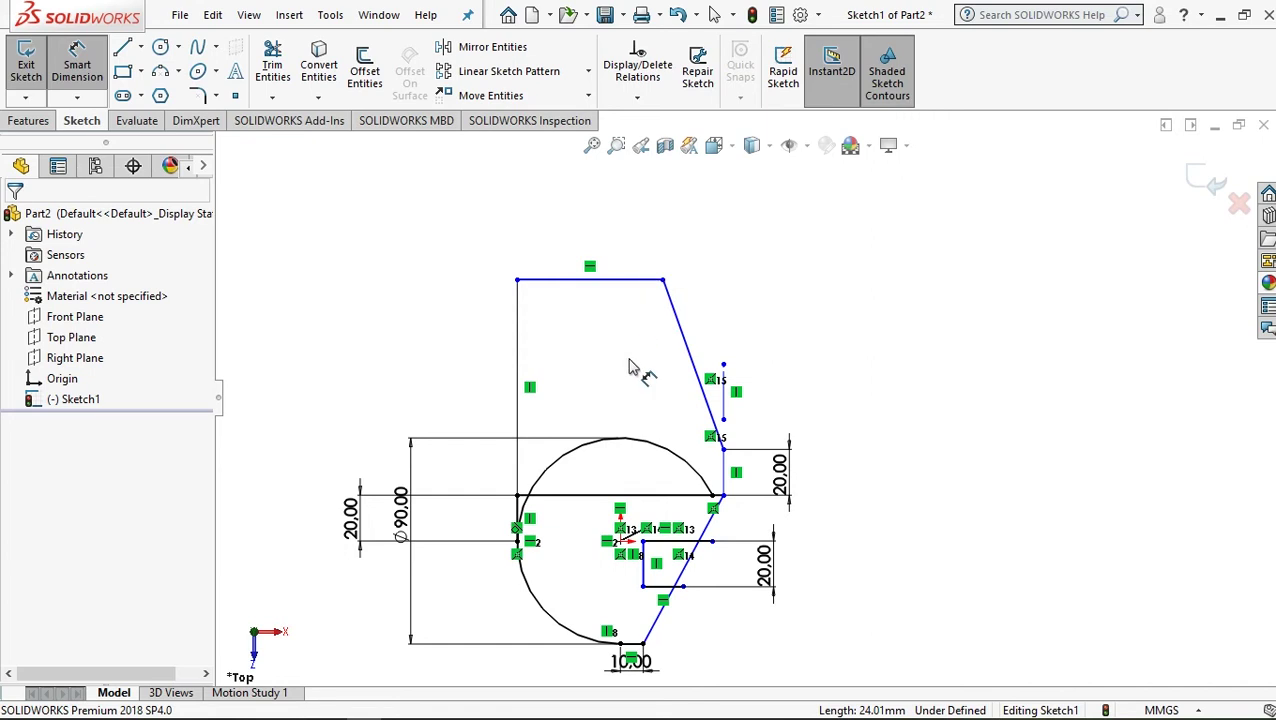
click(723, 450)
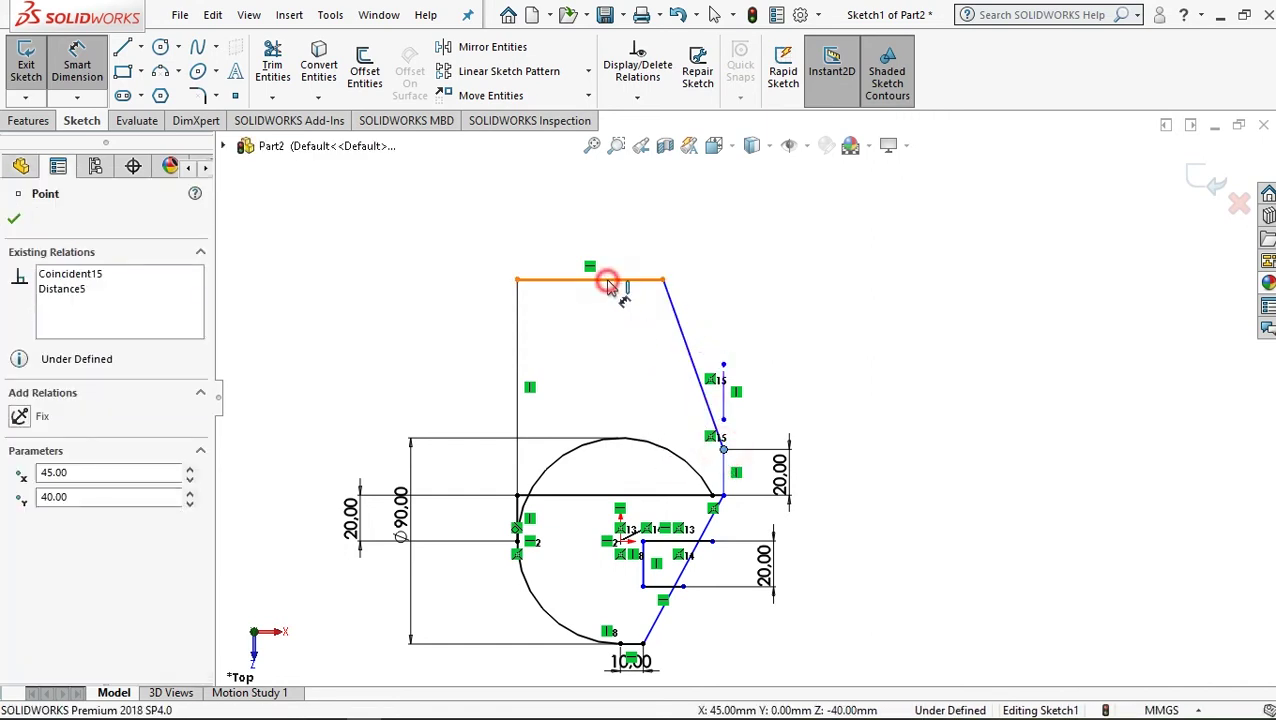
click(703, 295)
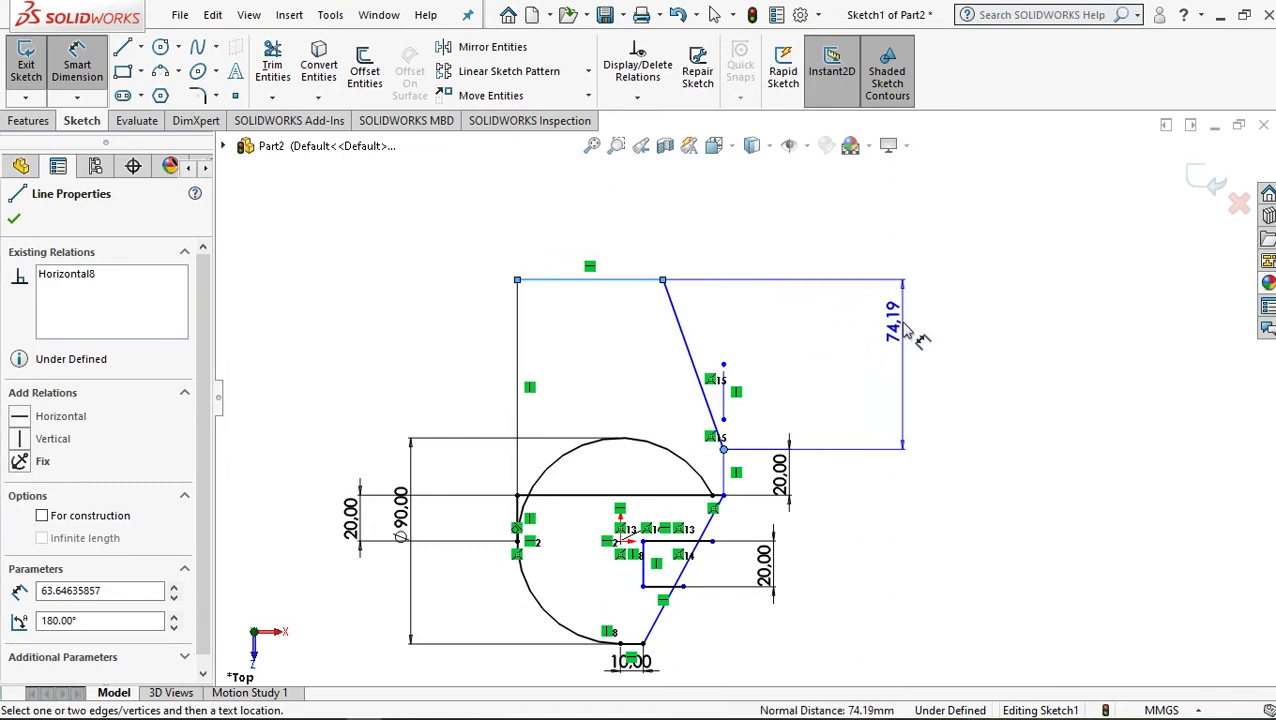
click(905, 342)
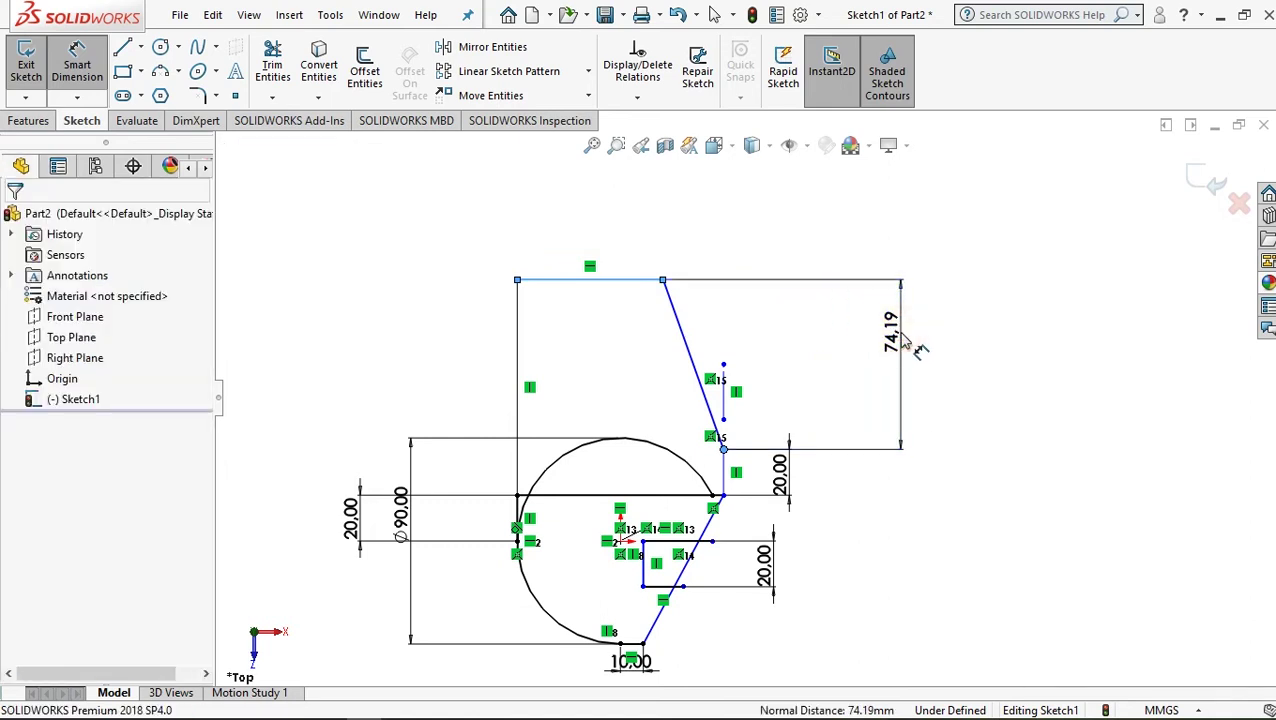
text(95)
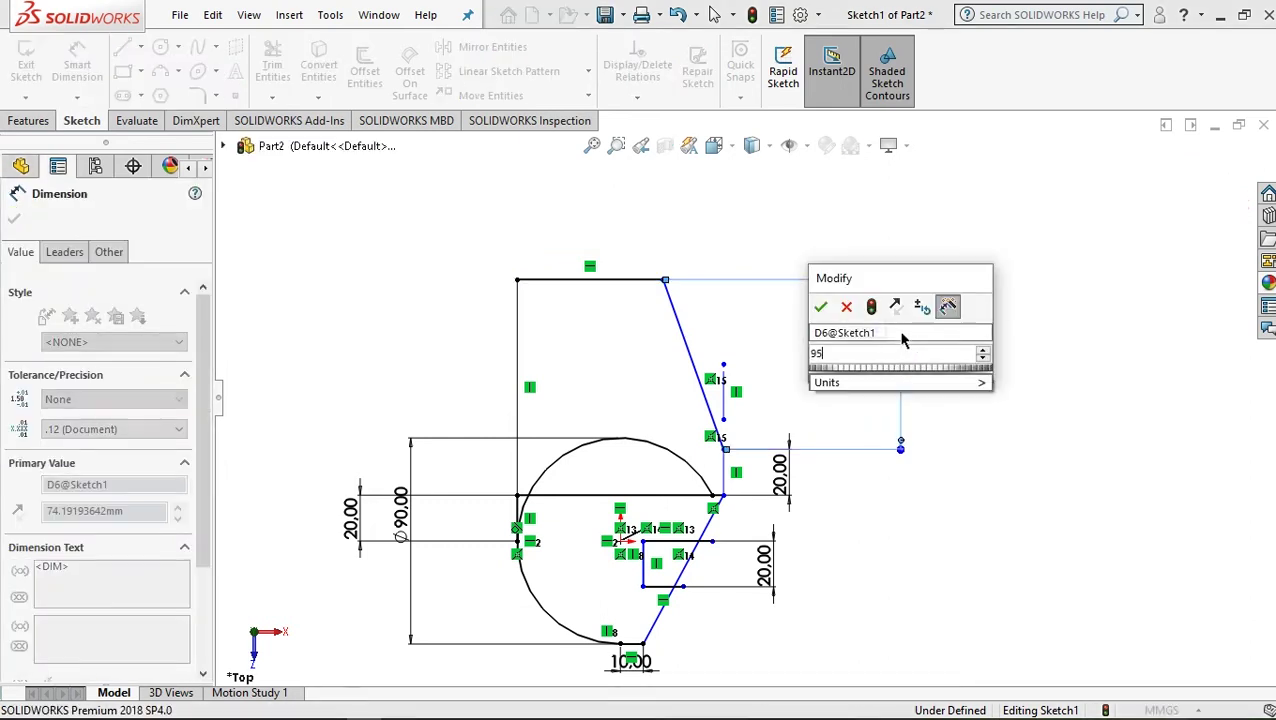
click(820, 307)
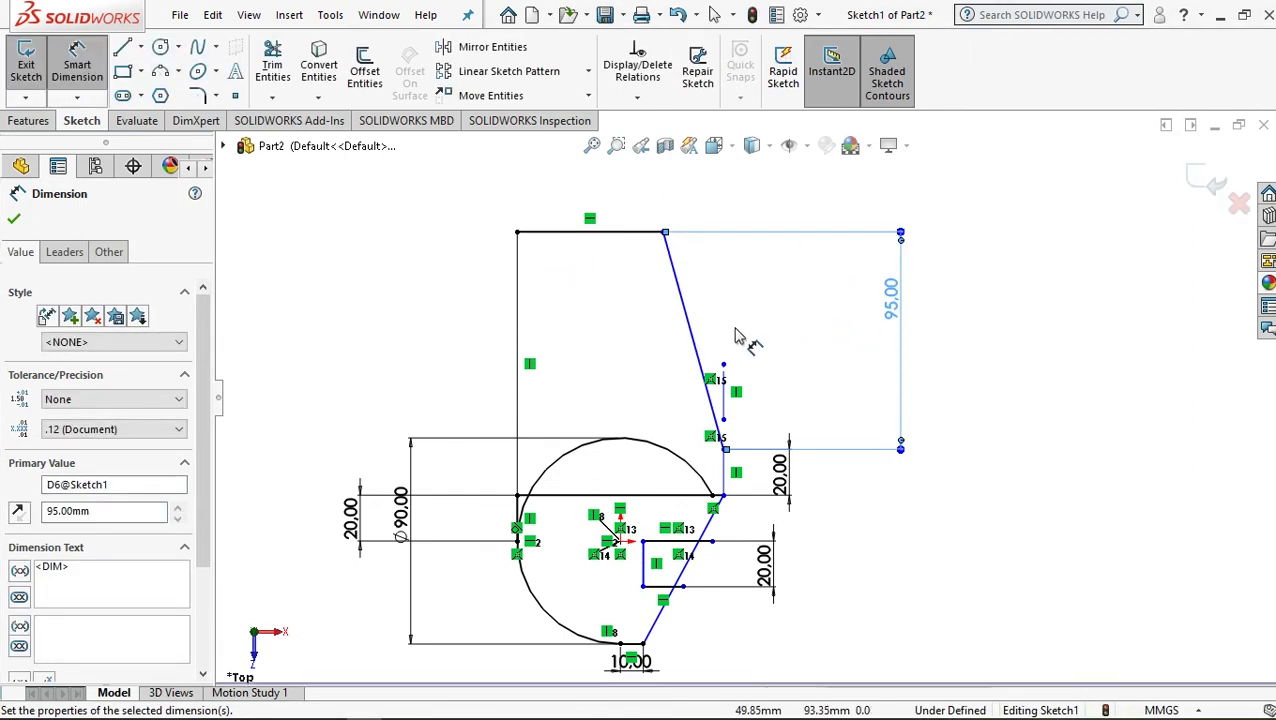
scroll(744, 340, down, 2)
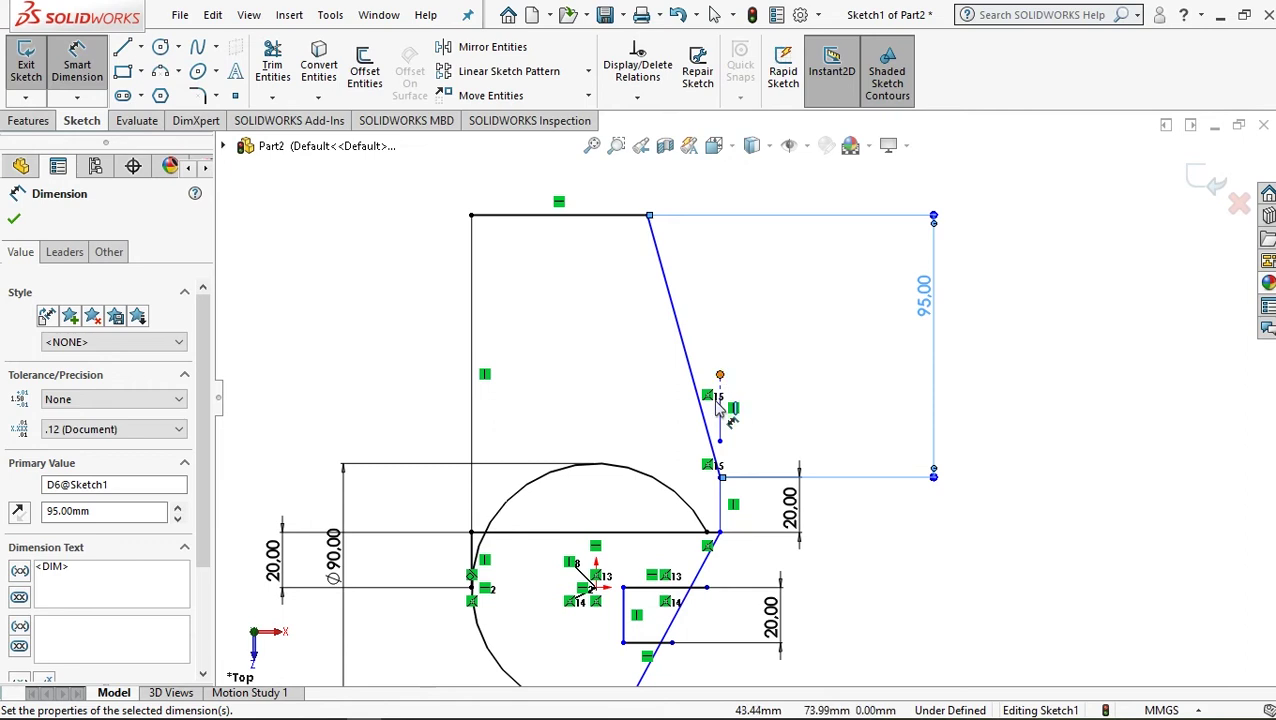
scroll(718, 404, down, 1)
scroll(724, 409, down, 1)
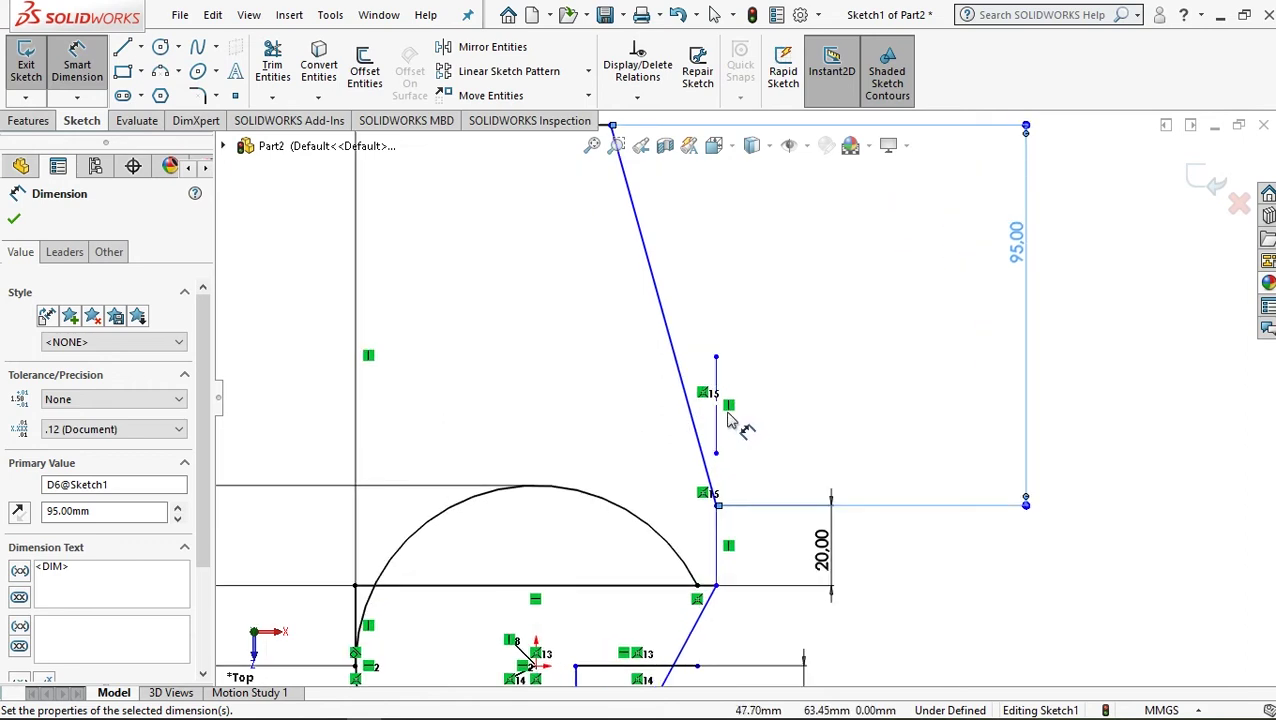
scroll(732, 420, up, 1)
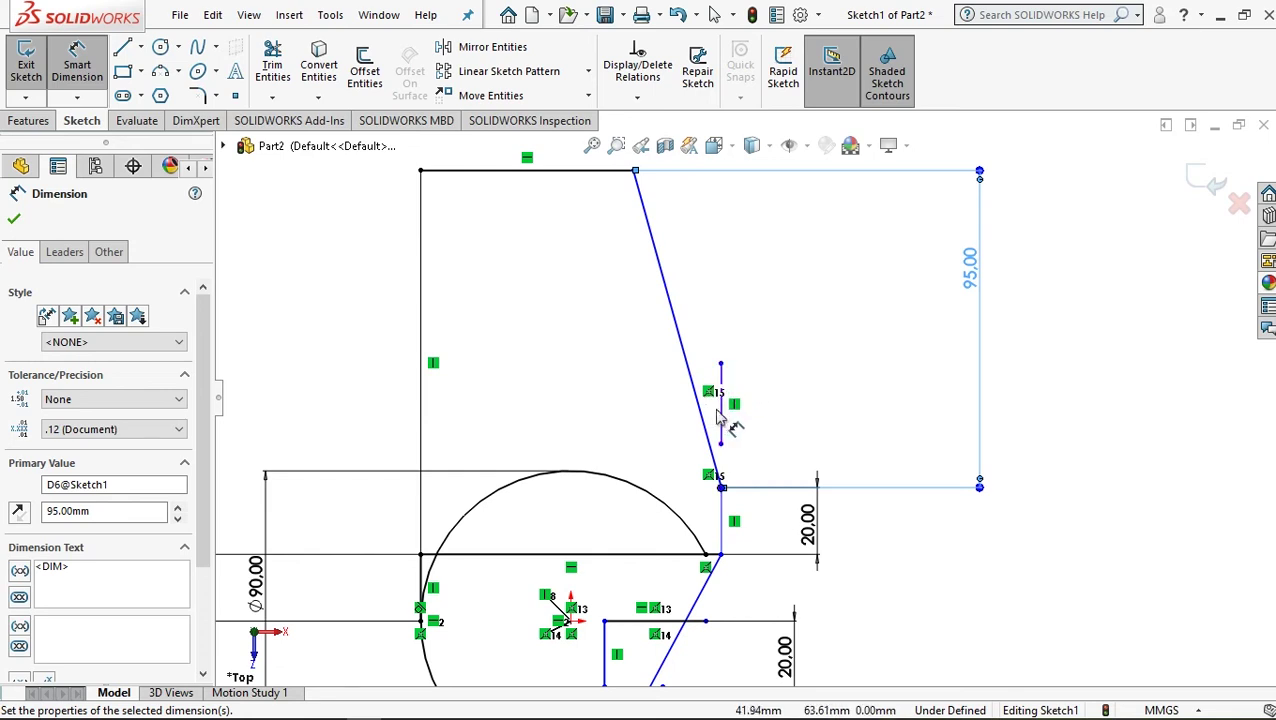
scroll(731, 415, down, 2)
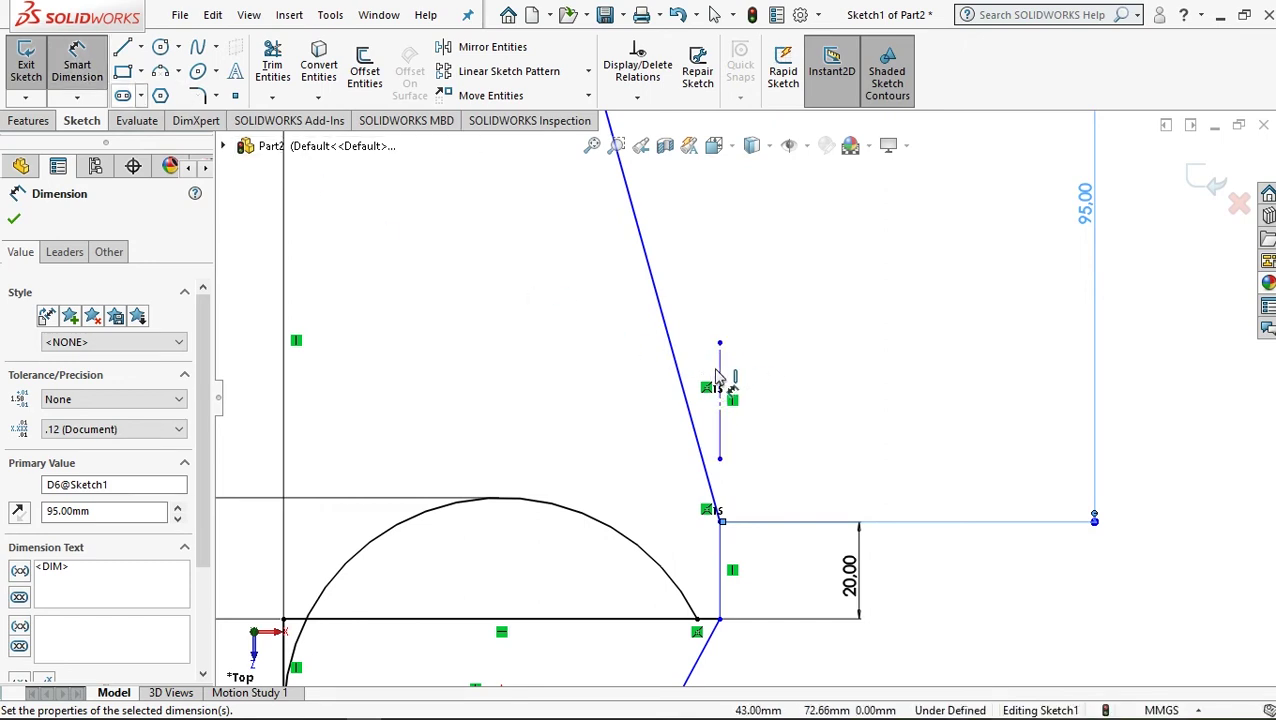
Dimension the angle between the short vertical line and the upper slanted edge as 30°
click(719, 372)
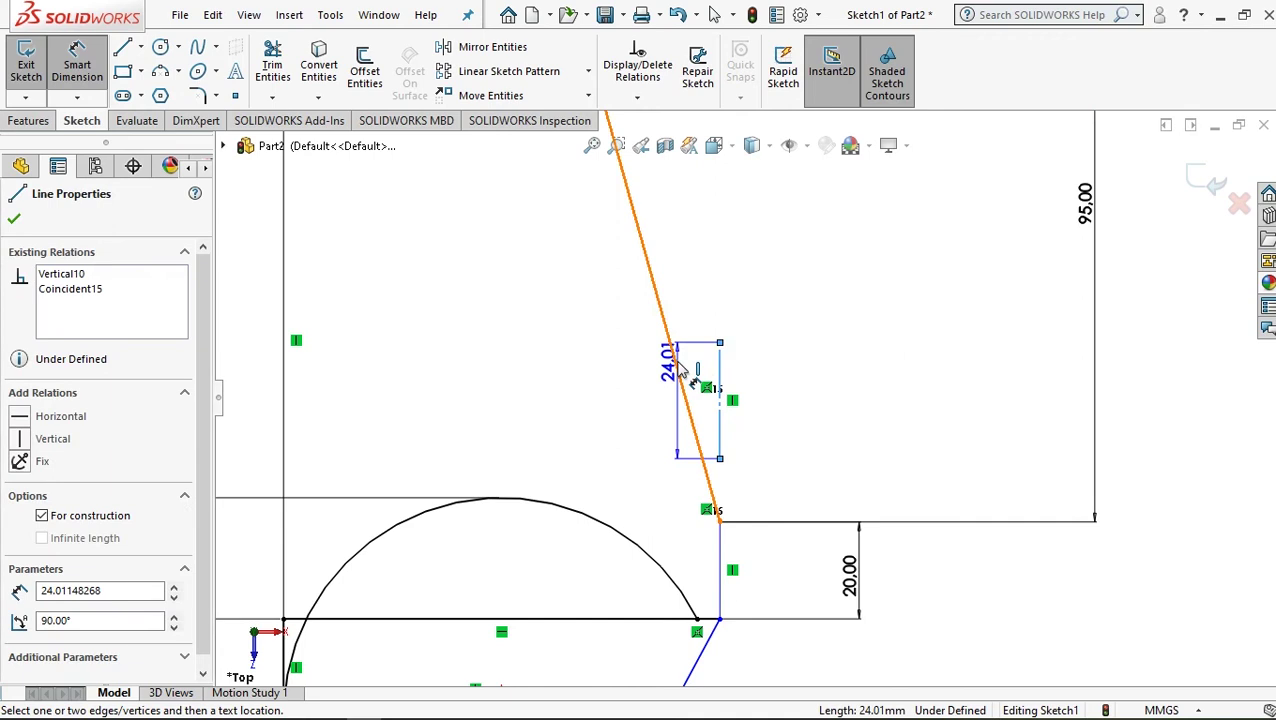
click(675, 364)
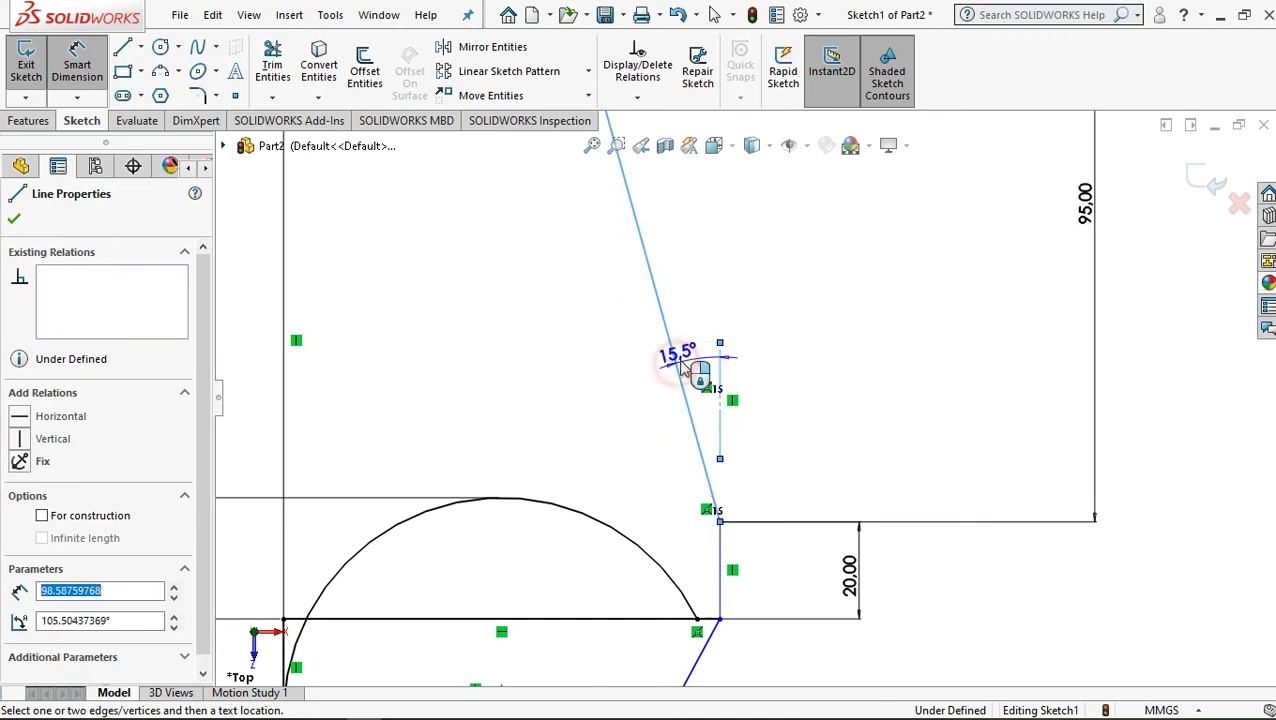
click(686, 278)
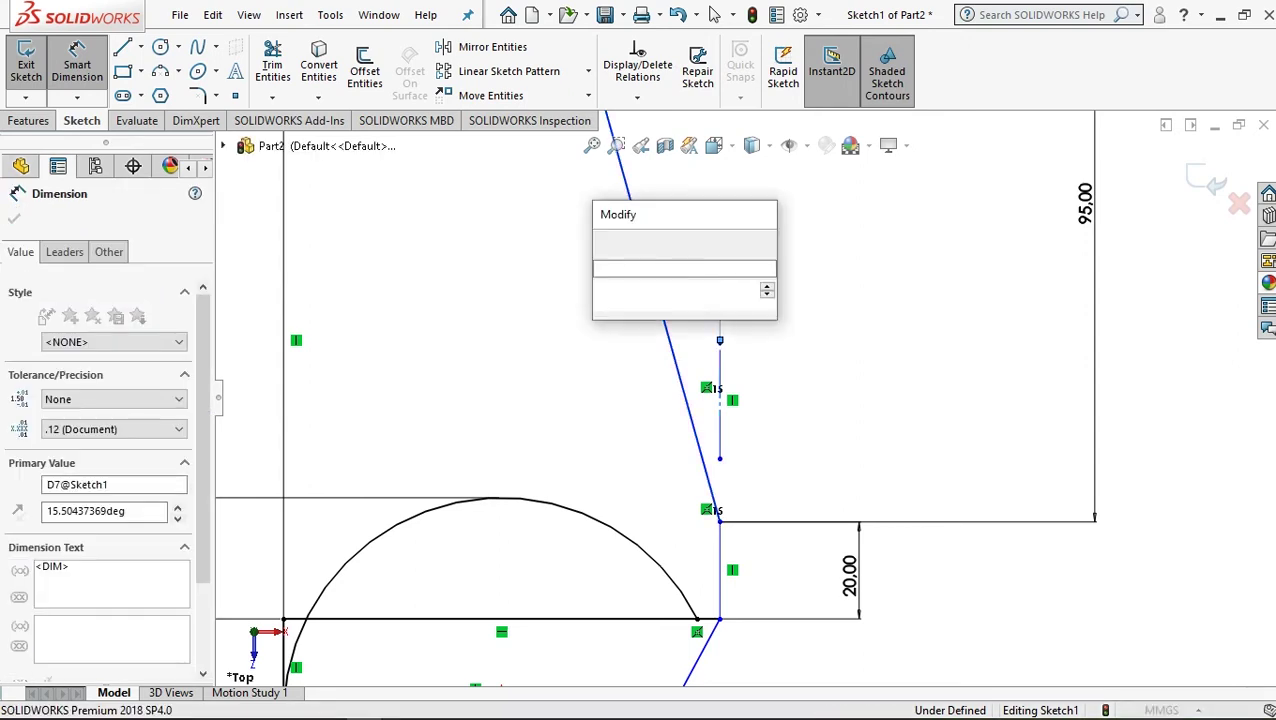
text(30)
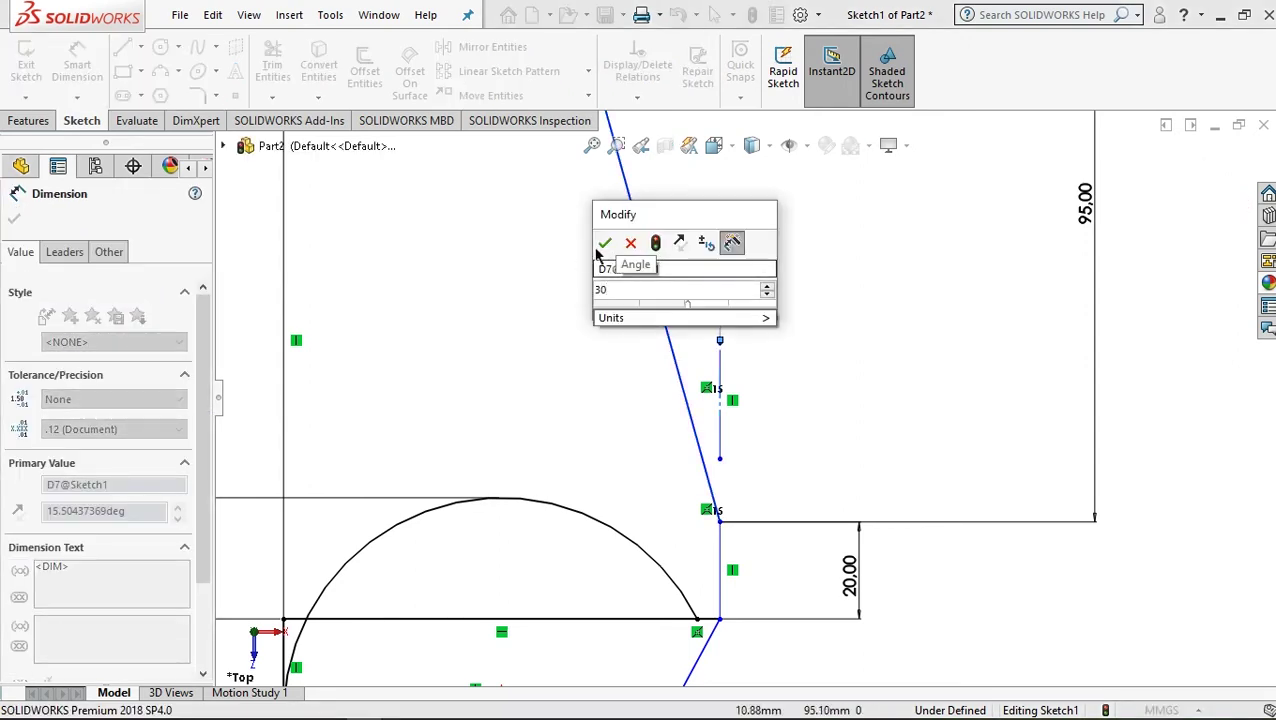
click(605, 243)
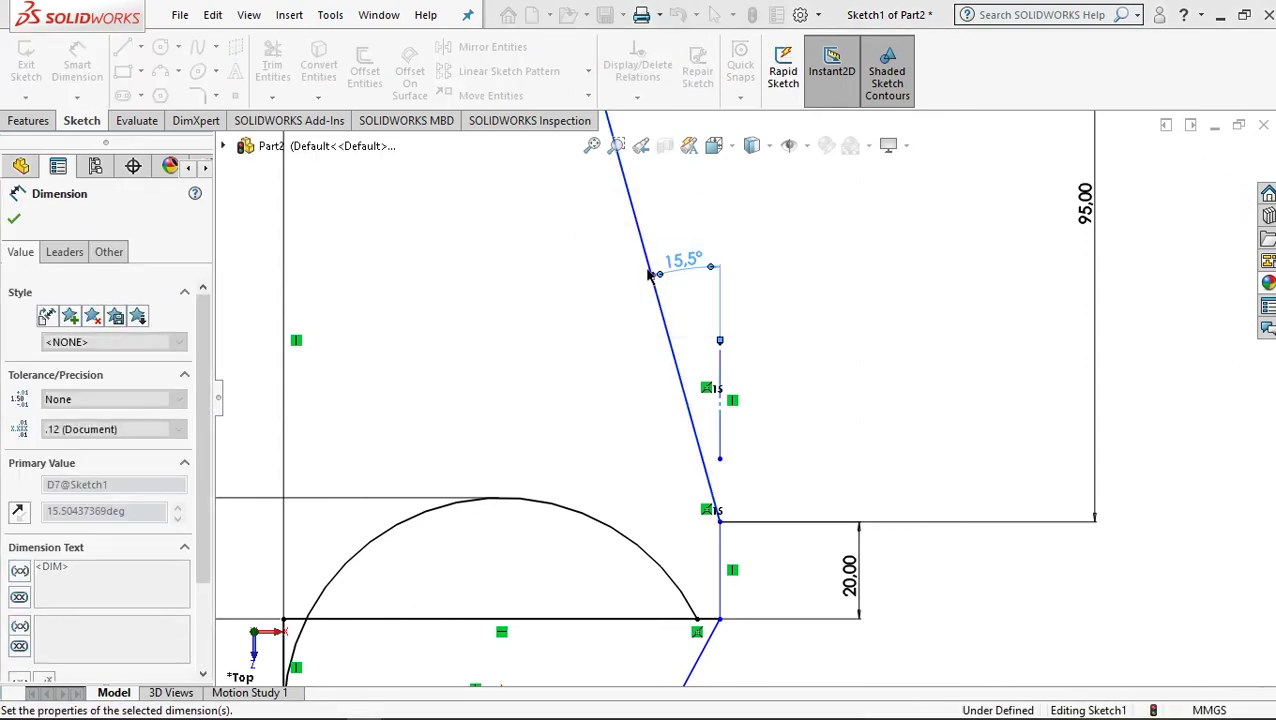
key(z)
key(z)
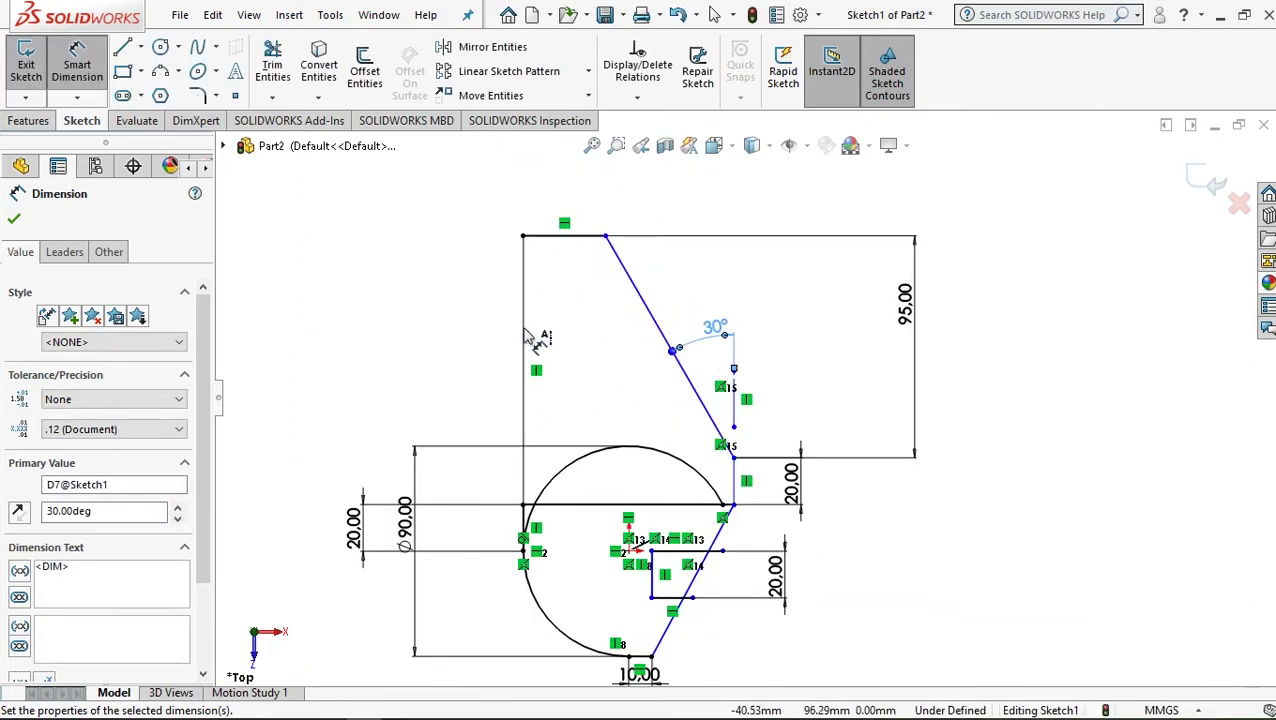
scroll(570, 375, up, 1)
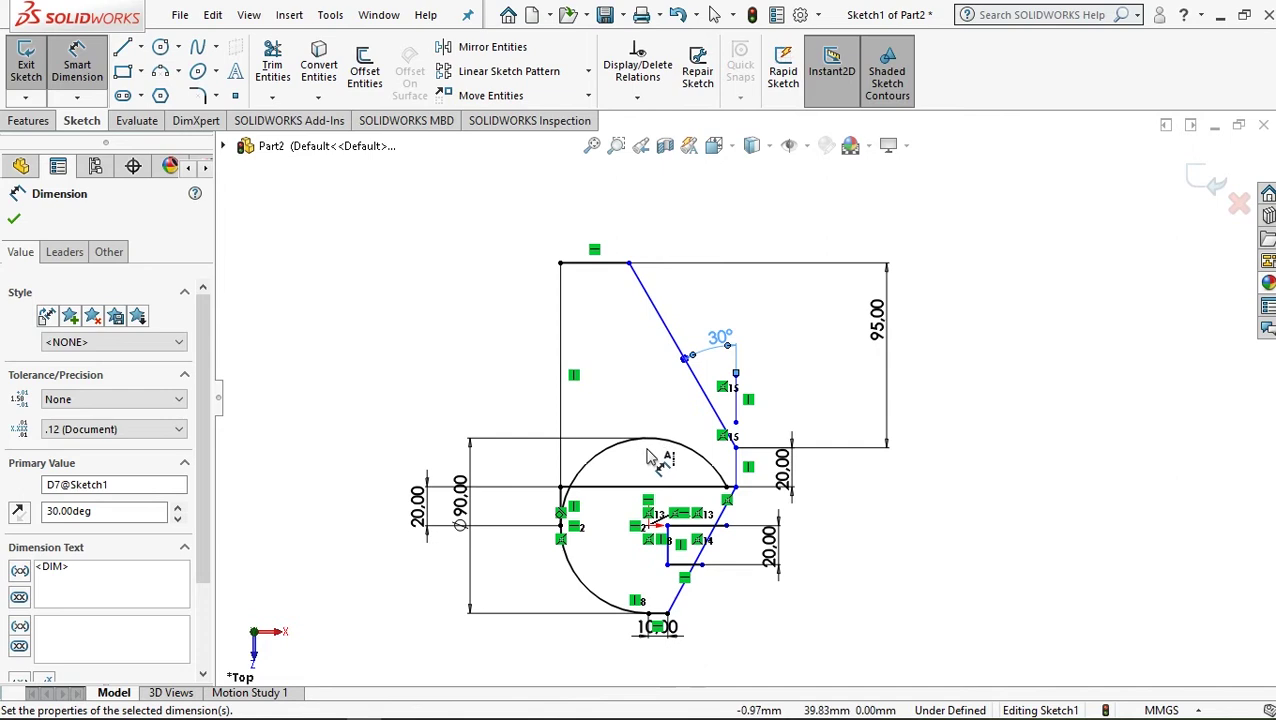
scroll(655, 460, down, 1)
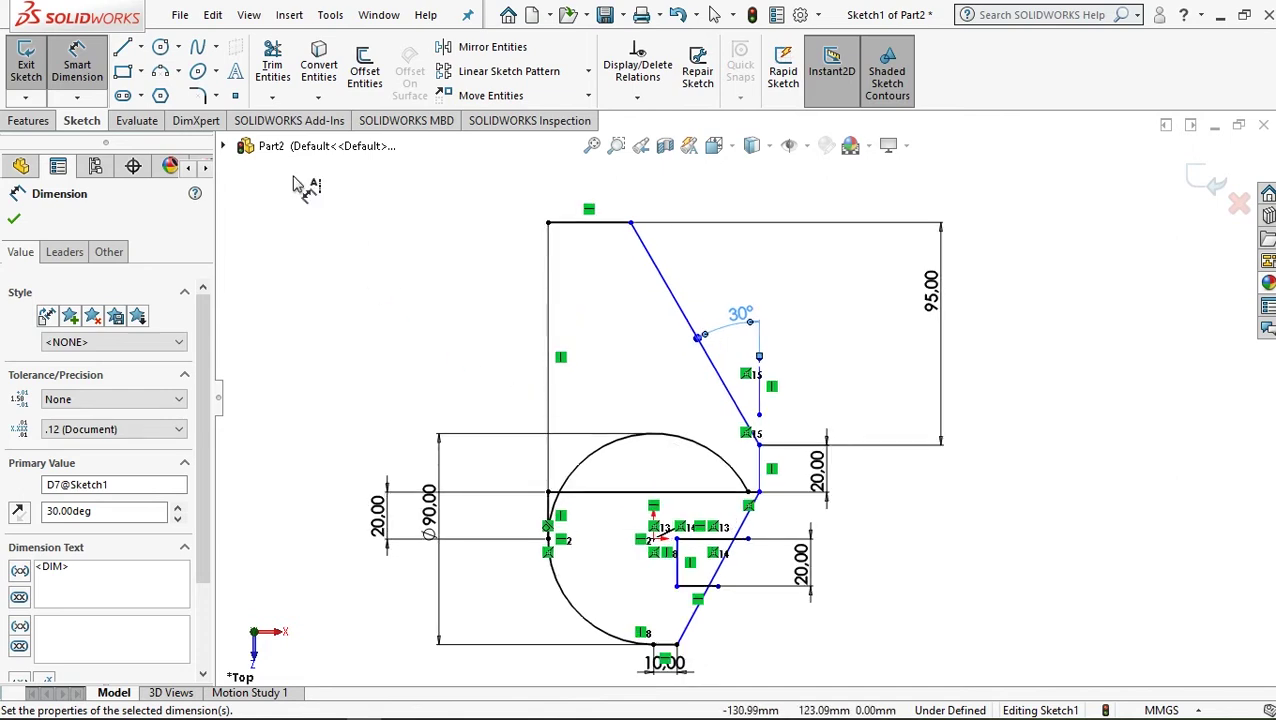
click(272, 65)
Power-trim across the stray line segment below the lower slanted edge's junction
scroll(720, 608, down, 2)
scroll(718, 595, down, 3)
drag(732, 509, 718, 413)
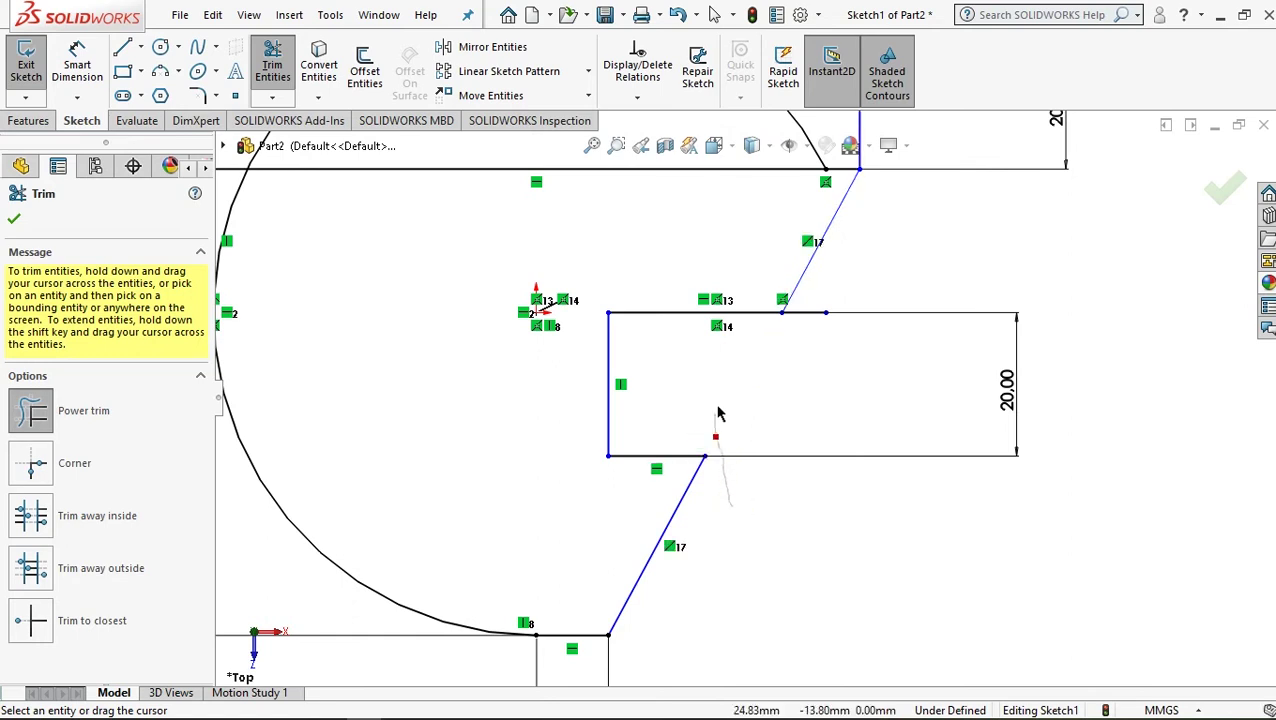
scroll(802, 342, up, 2)
scroll(820, 333, down, 3)
scroll(770, 402, down, 1)
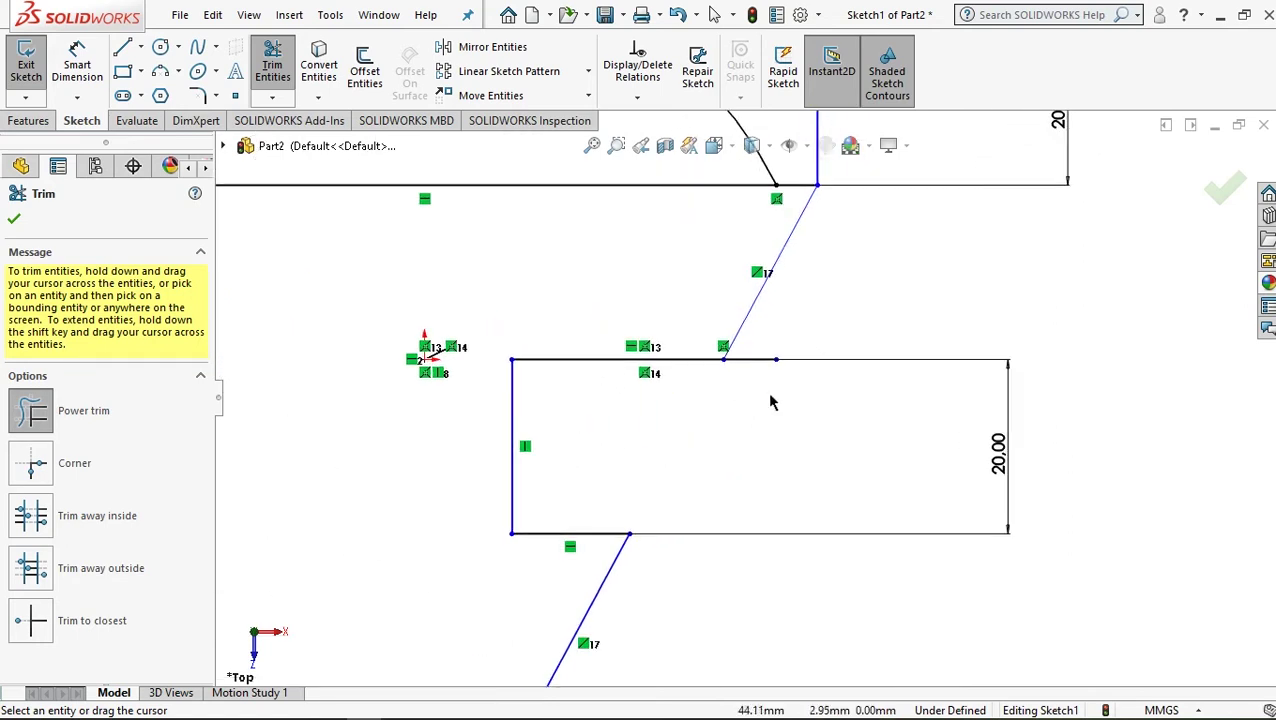
Trim away the stub right of the diagonal junction and close Trim
drag(753, 405, 752, 356)
scroll(776, 340, up, 3)
scroll(776, 340, down, 2)
scroll(775, 340, up, 2)
scroll(521, 352, down, 1)
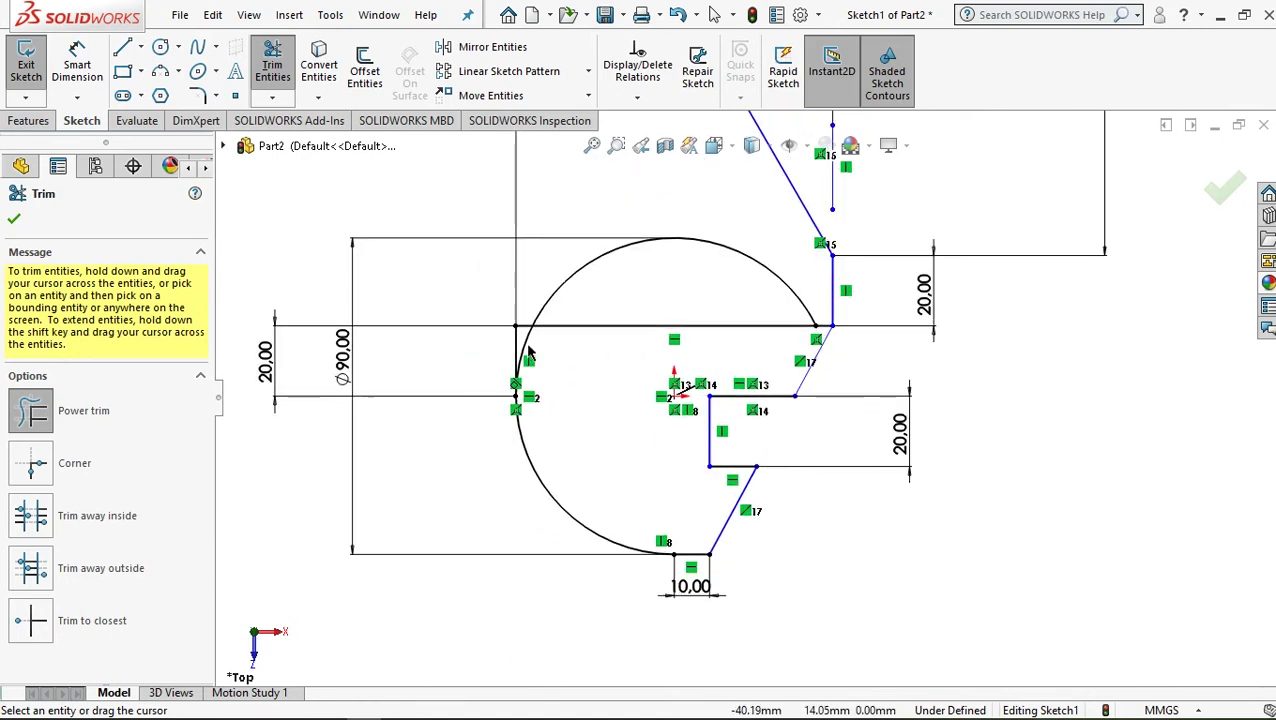
scroll(565, 352, up, 1)
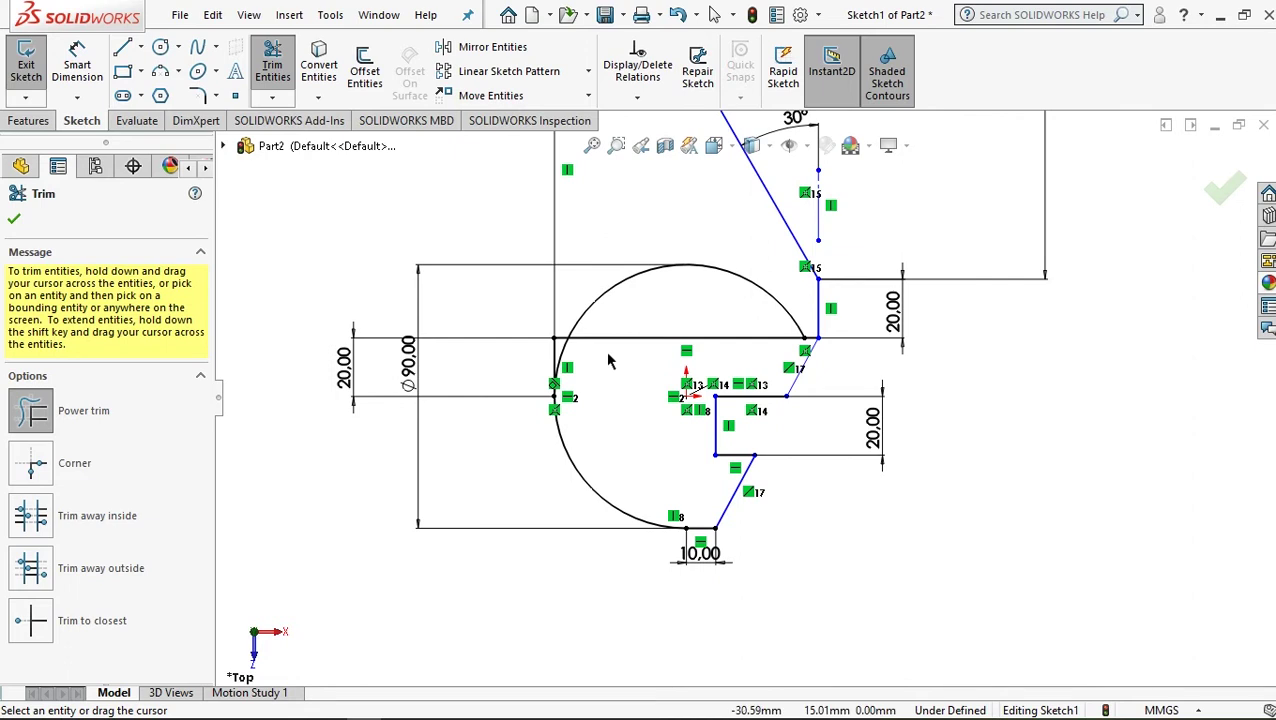
scroll(610, 360, up, 2)
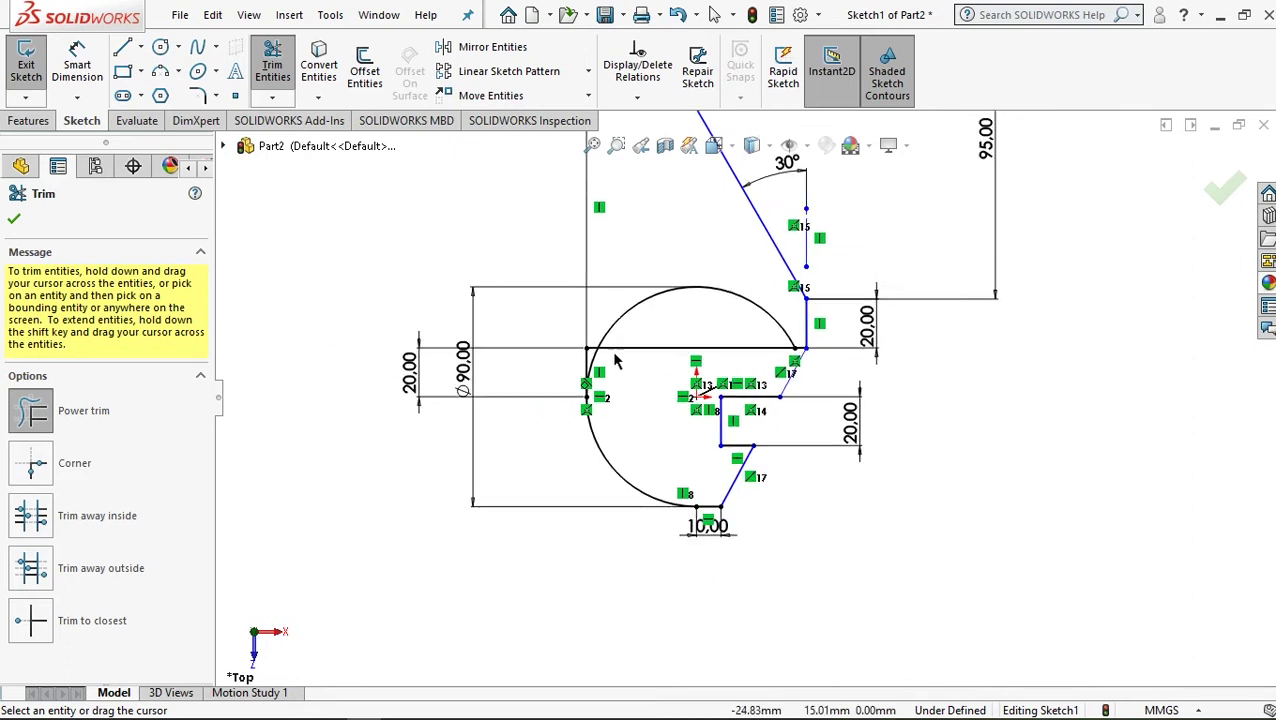
click(14, 221)
scroll(890, 292, up, 1)
scroll(881, 290, down, 1)
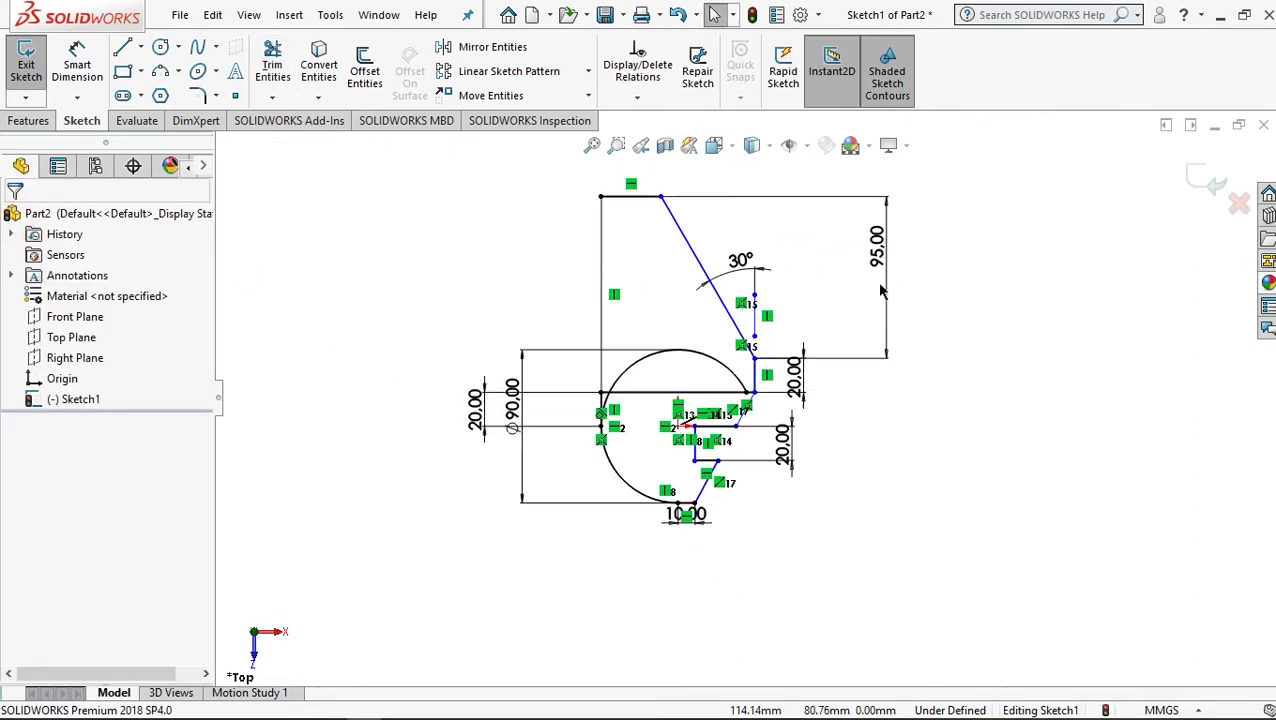
scroll(881, 290, down, 1)
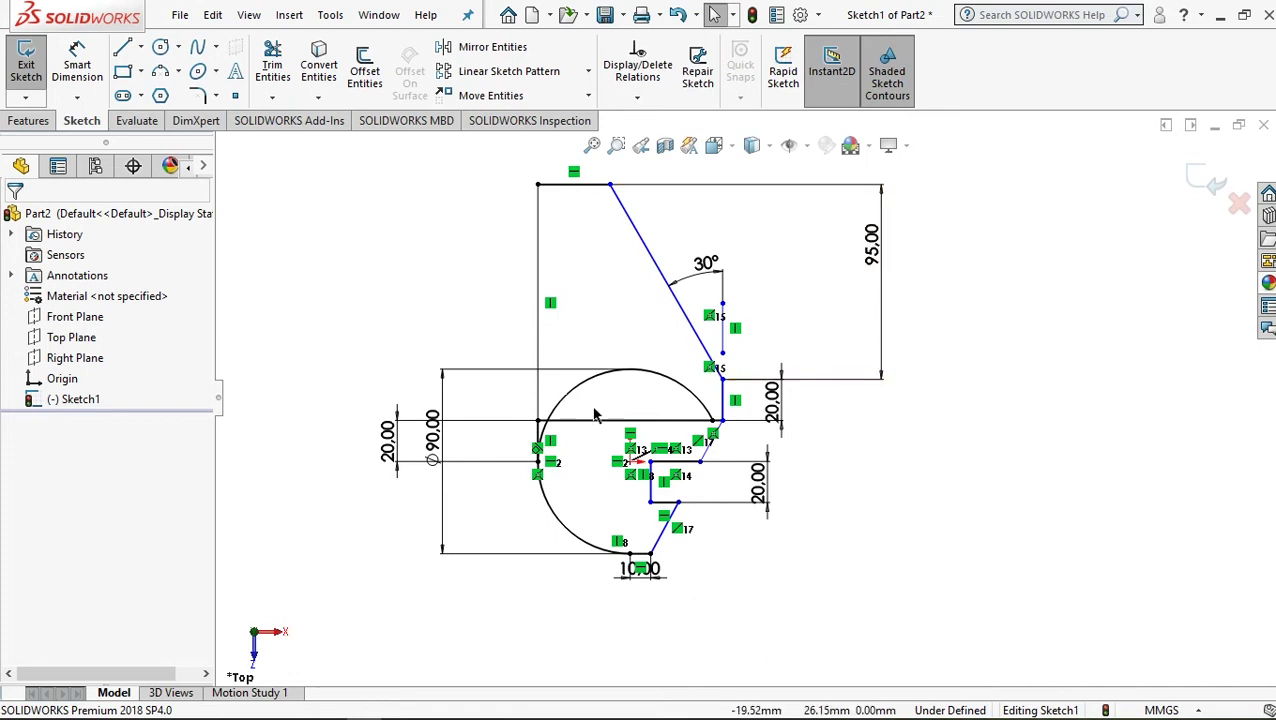
scroll(594, 414, down, 1)
Sketch a small circle inside the upright, above the large circle's horizontal chord
click(640, 422)
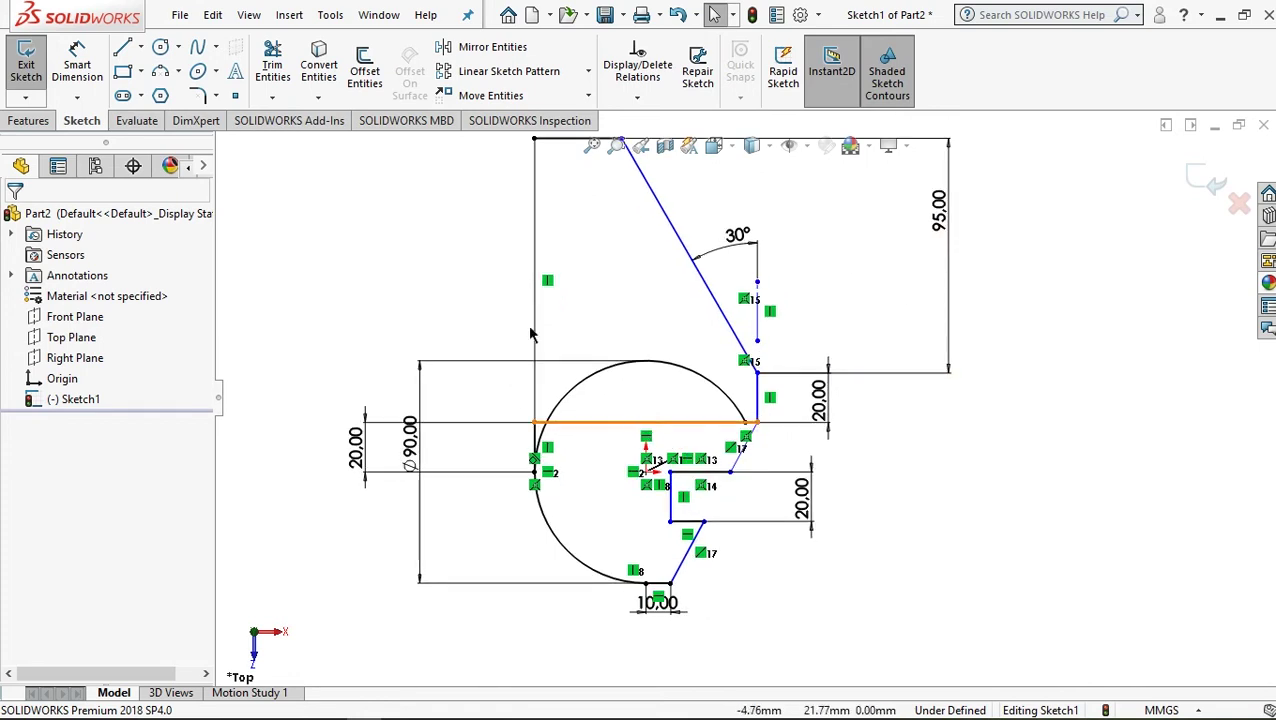
click(162, 50)
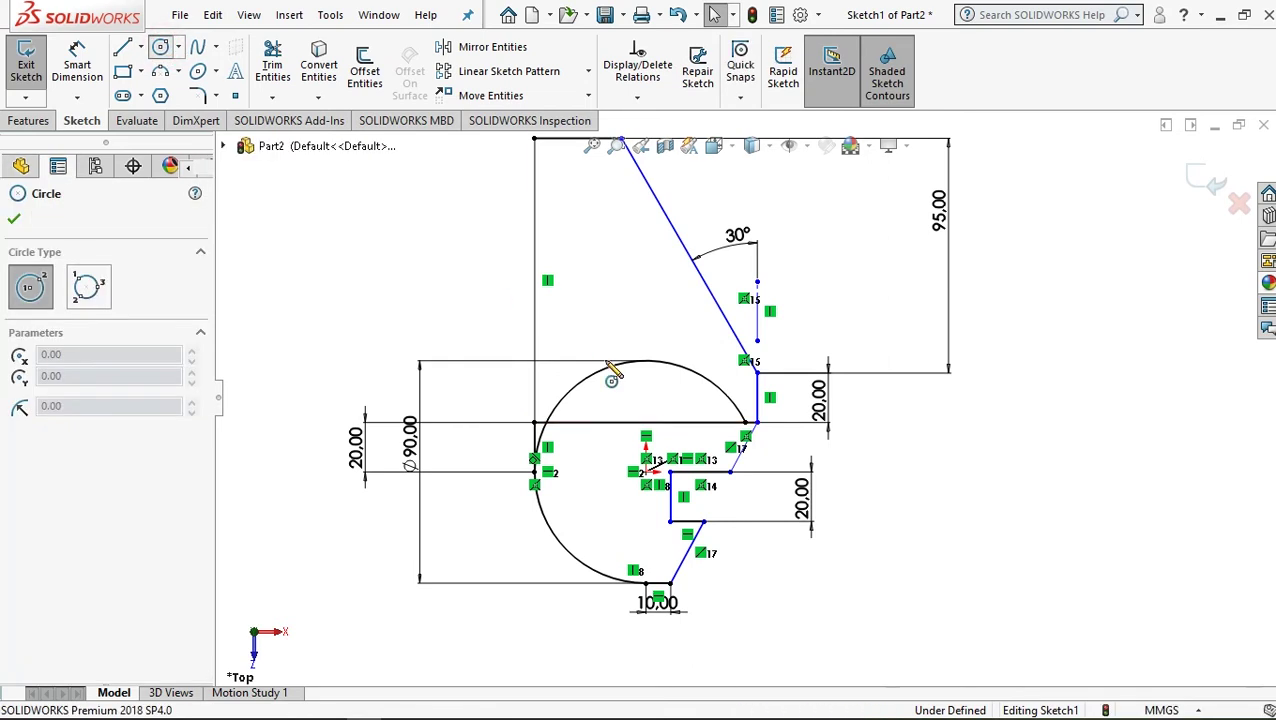
click(645, 303)
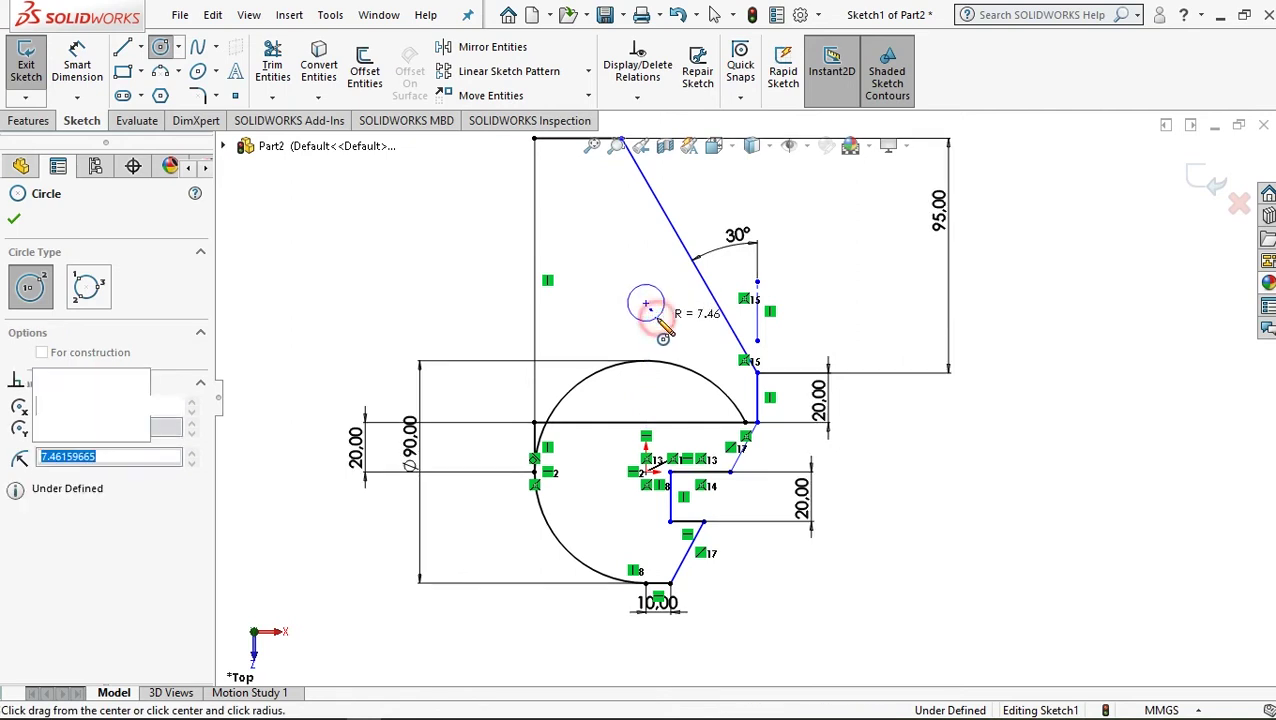
click(661, 312)
Dimension the small circle's diameter as 19 mm, replacing 14.92
click(77, 64)
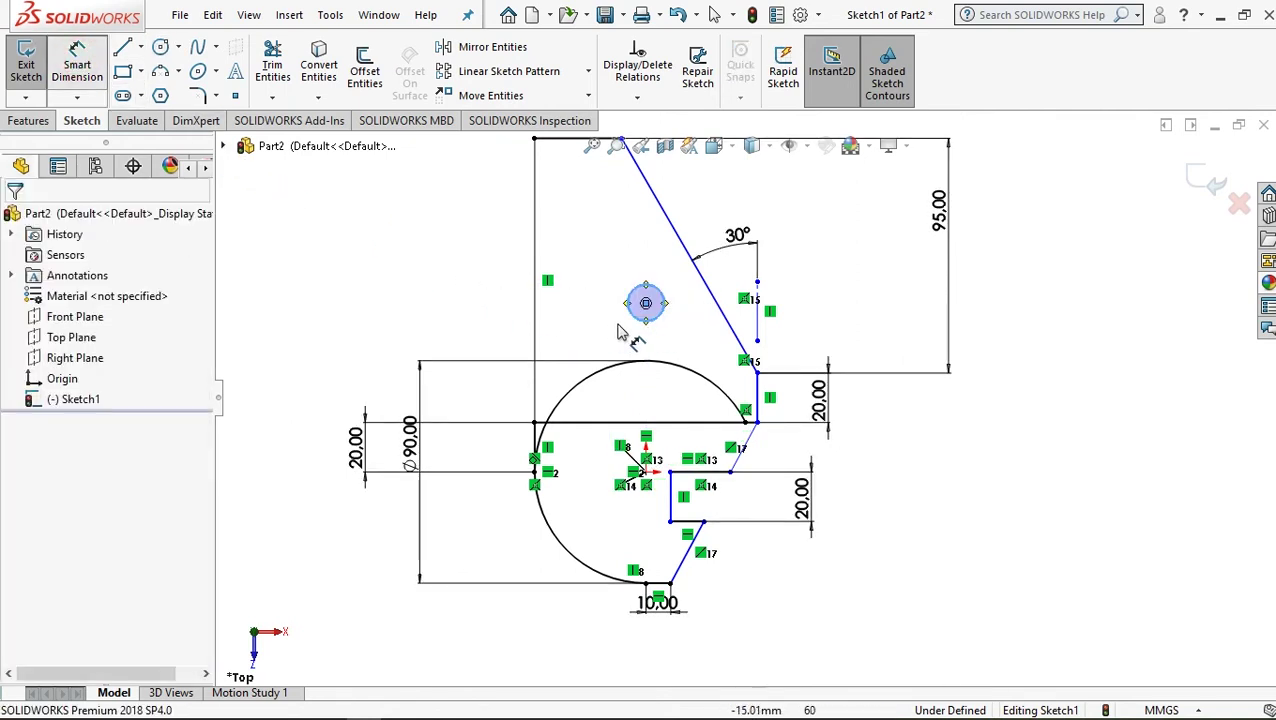
click(631, 316)
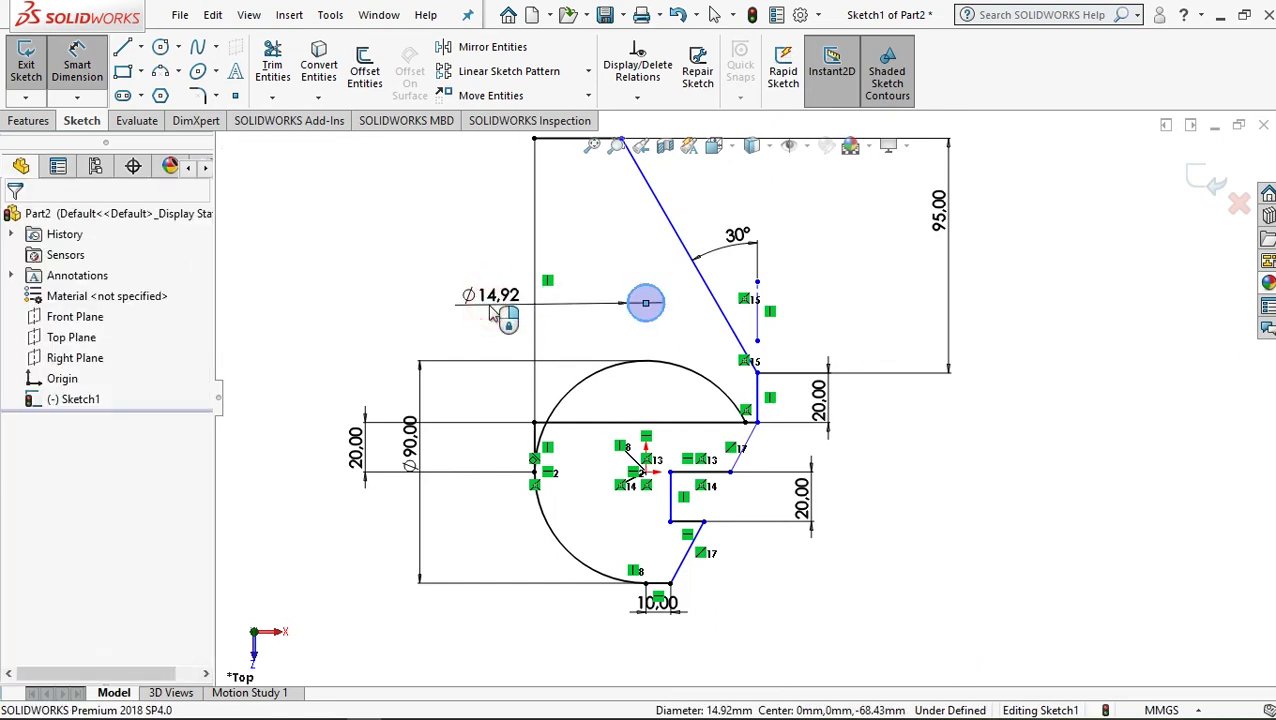
click(490, 312)
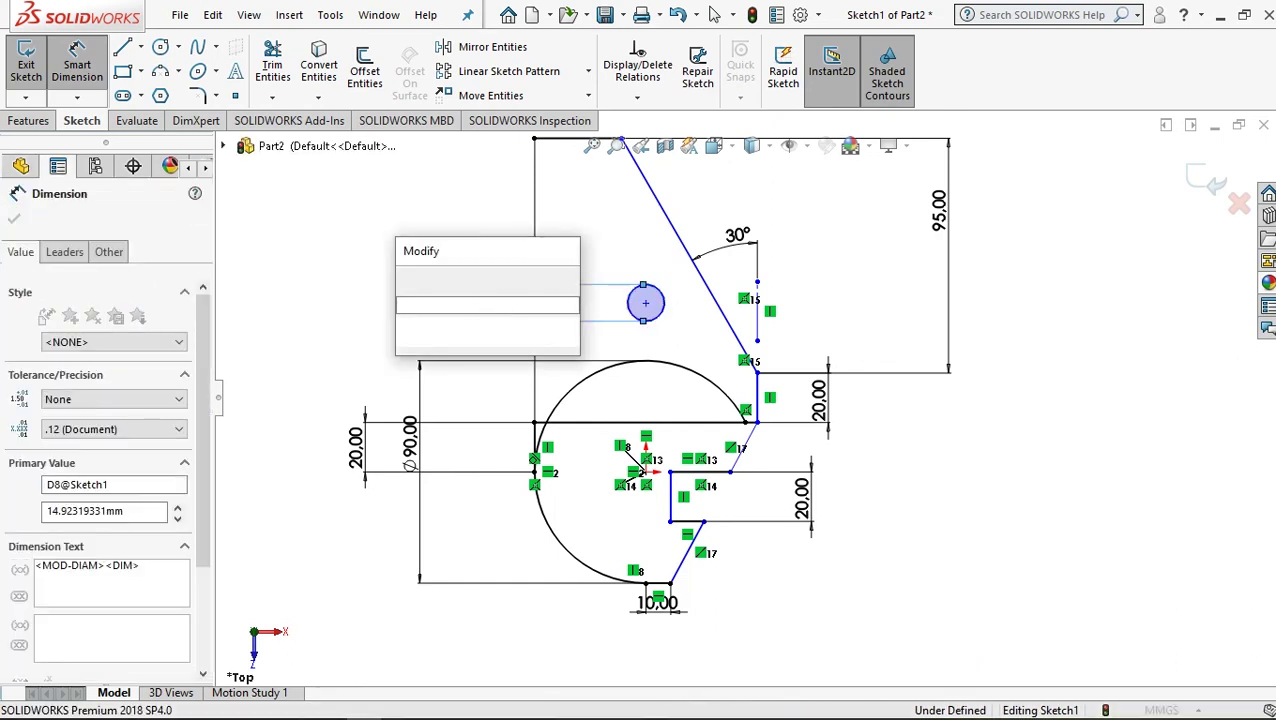
text(19)
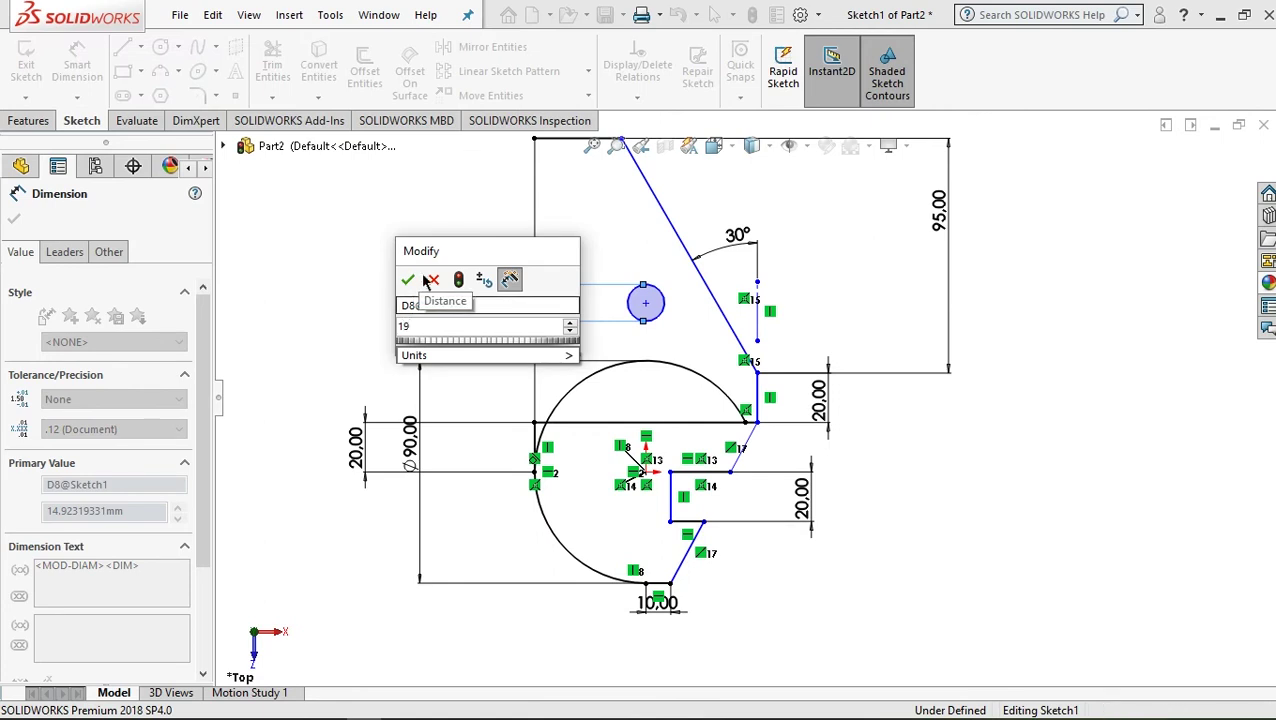
click(433, 280)
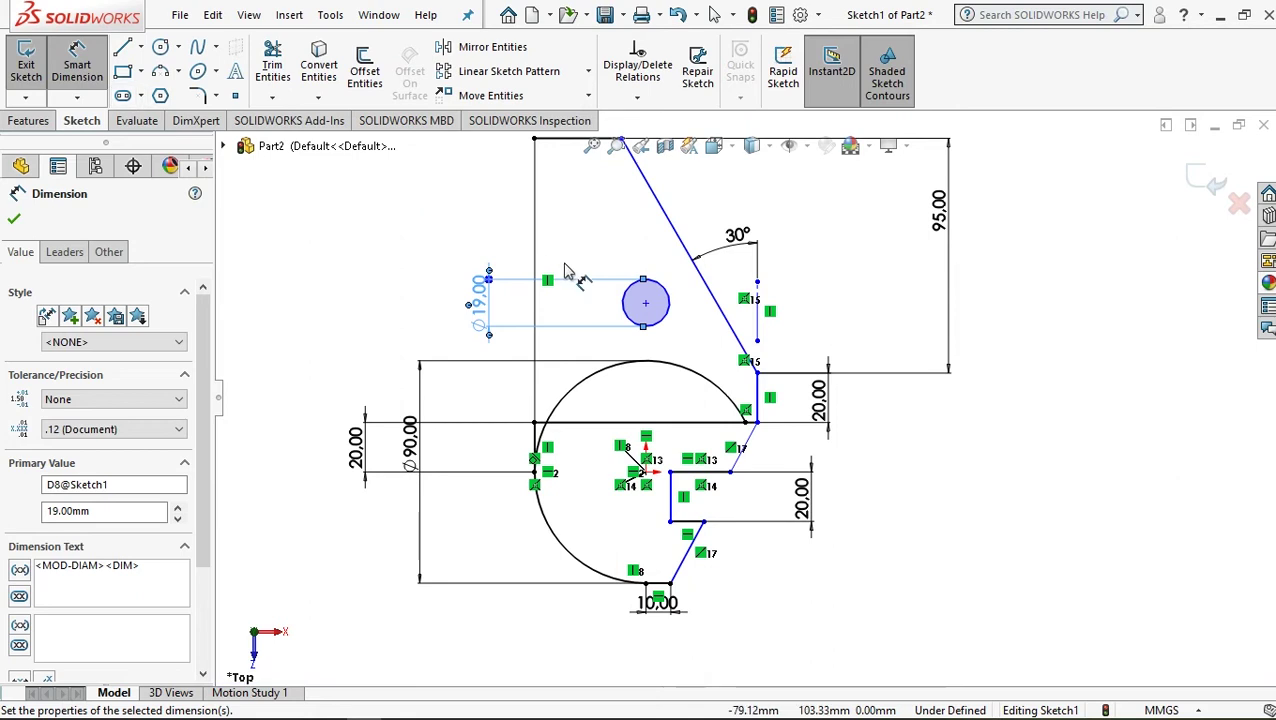
Set the small circle's centre 50 mm above the horizontal chord, replacing 48.43
click(646, 304)
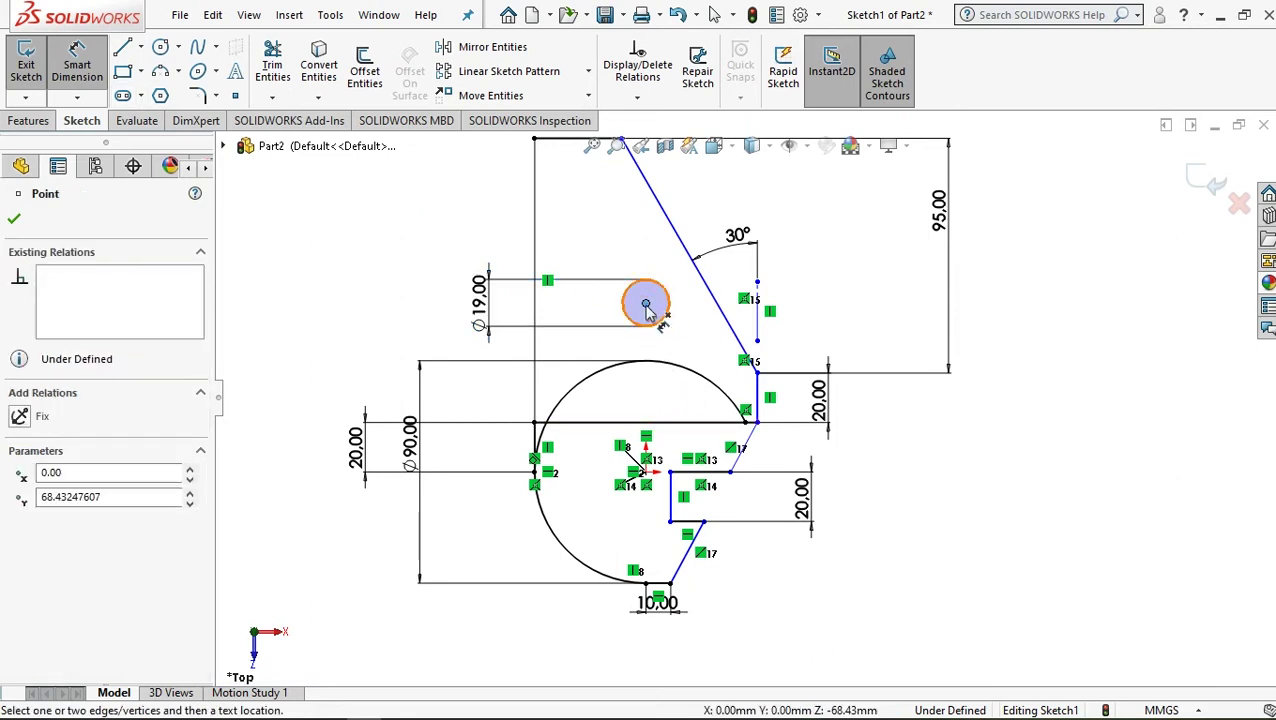
click(647, 424)
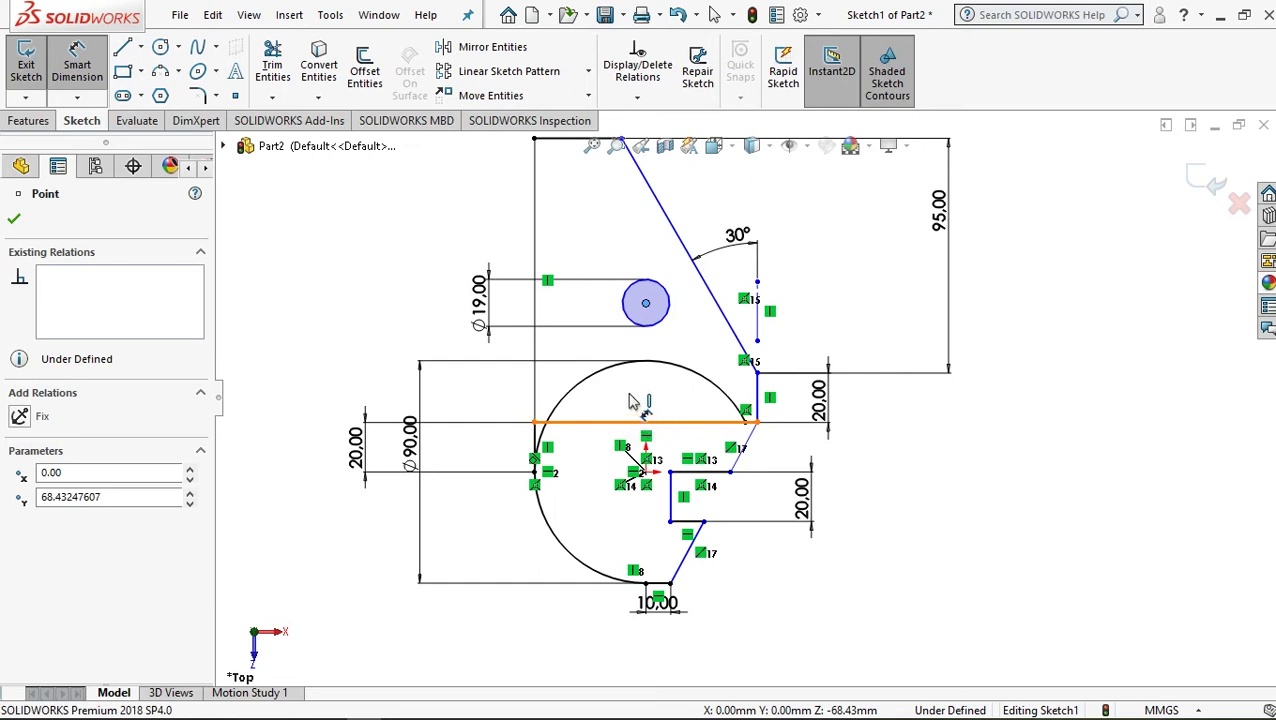
click(392, 364)
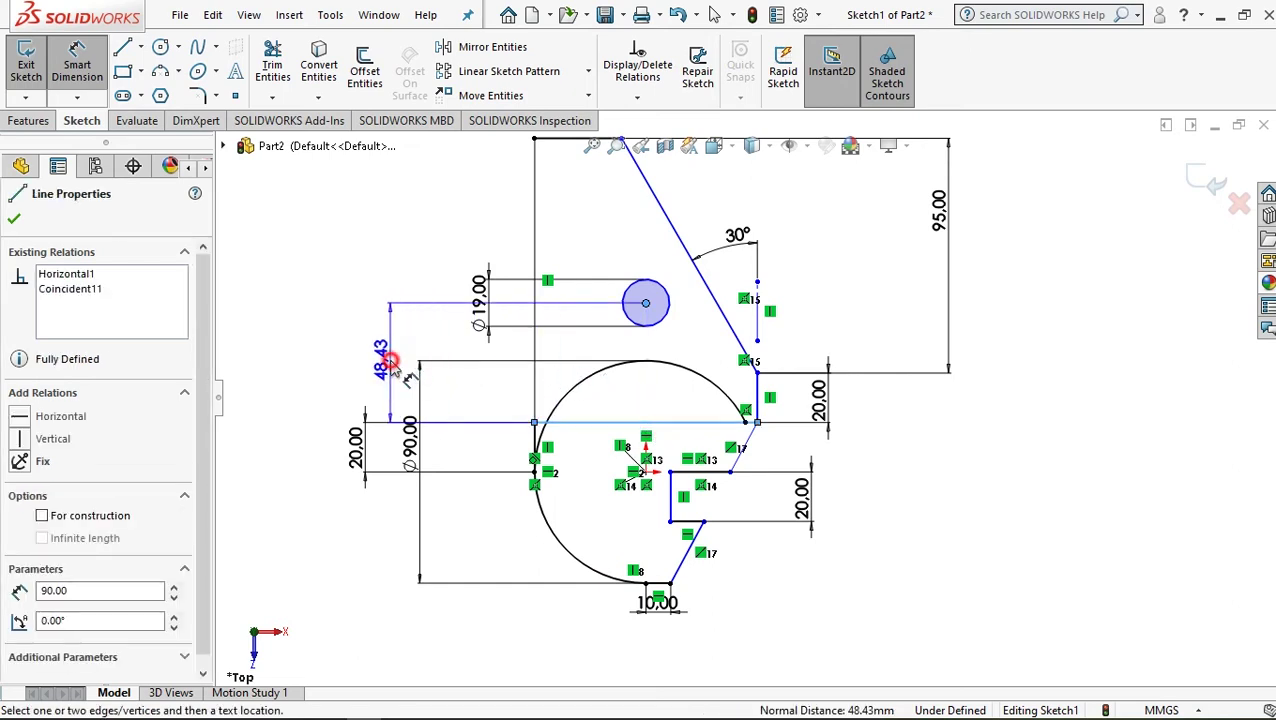
double_click(386, 362)
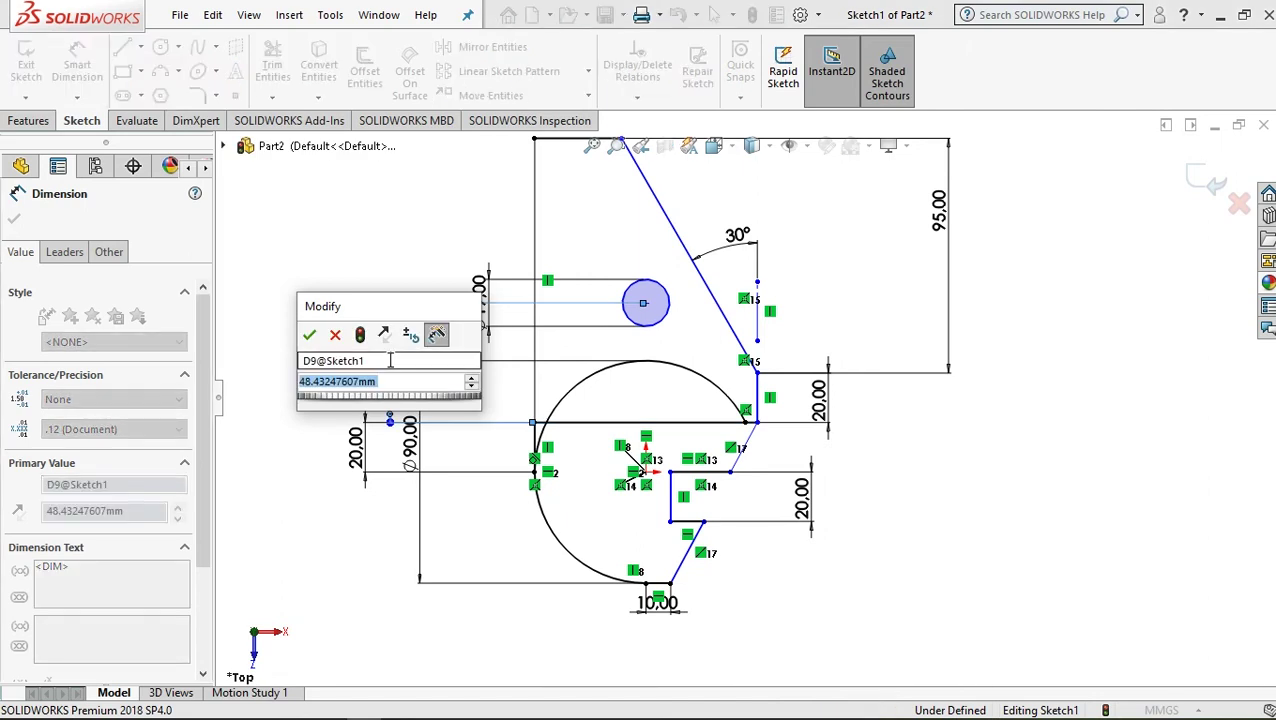
text(50)
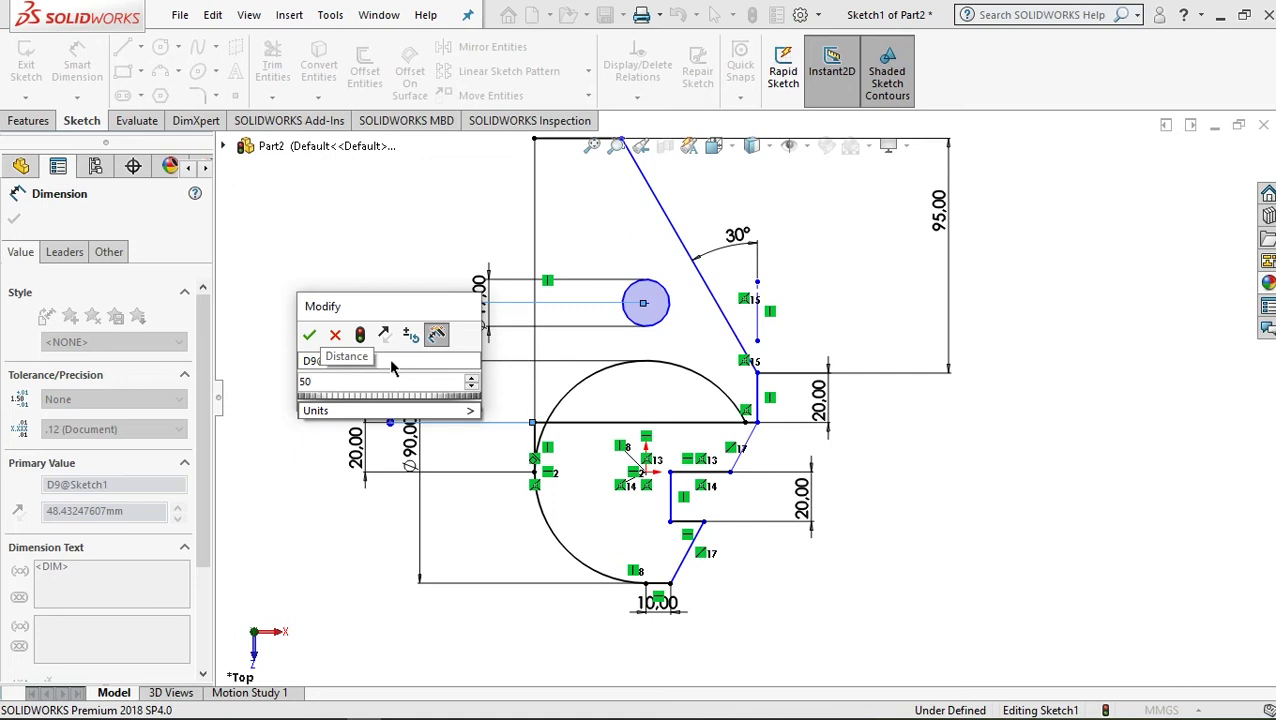
click(309, 334)
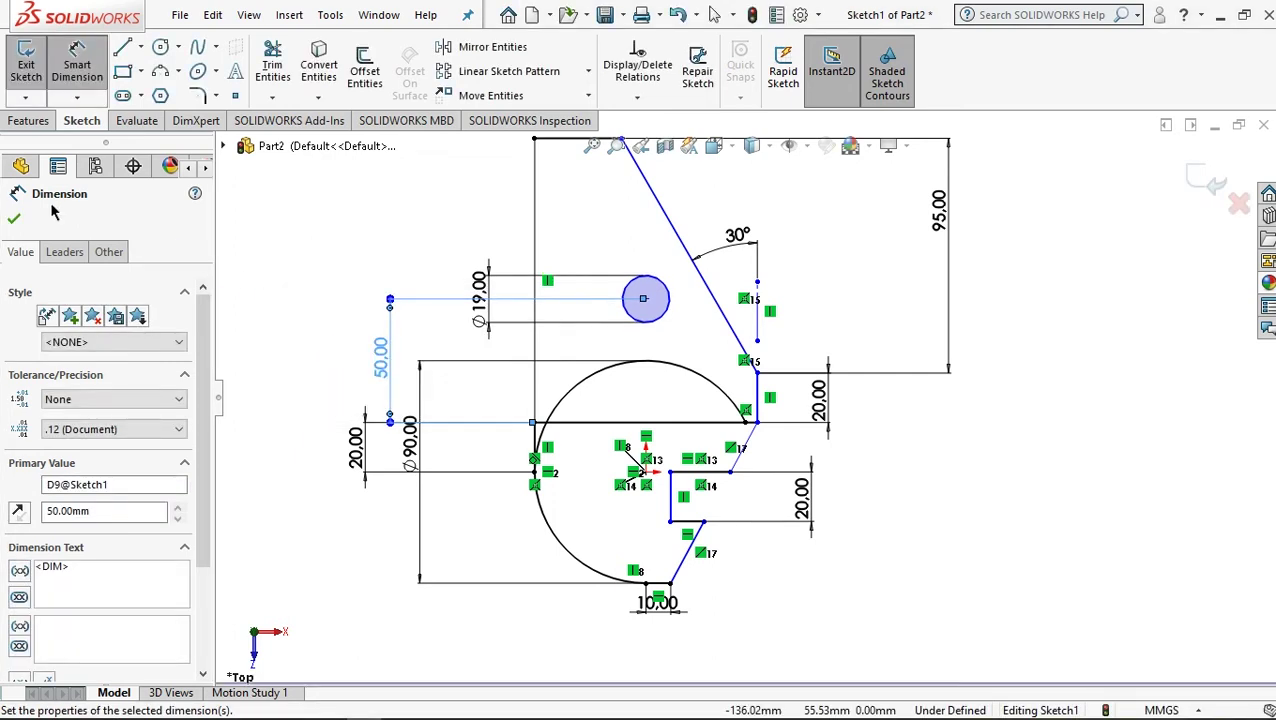
click(14, 220)
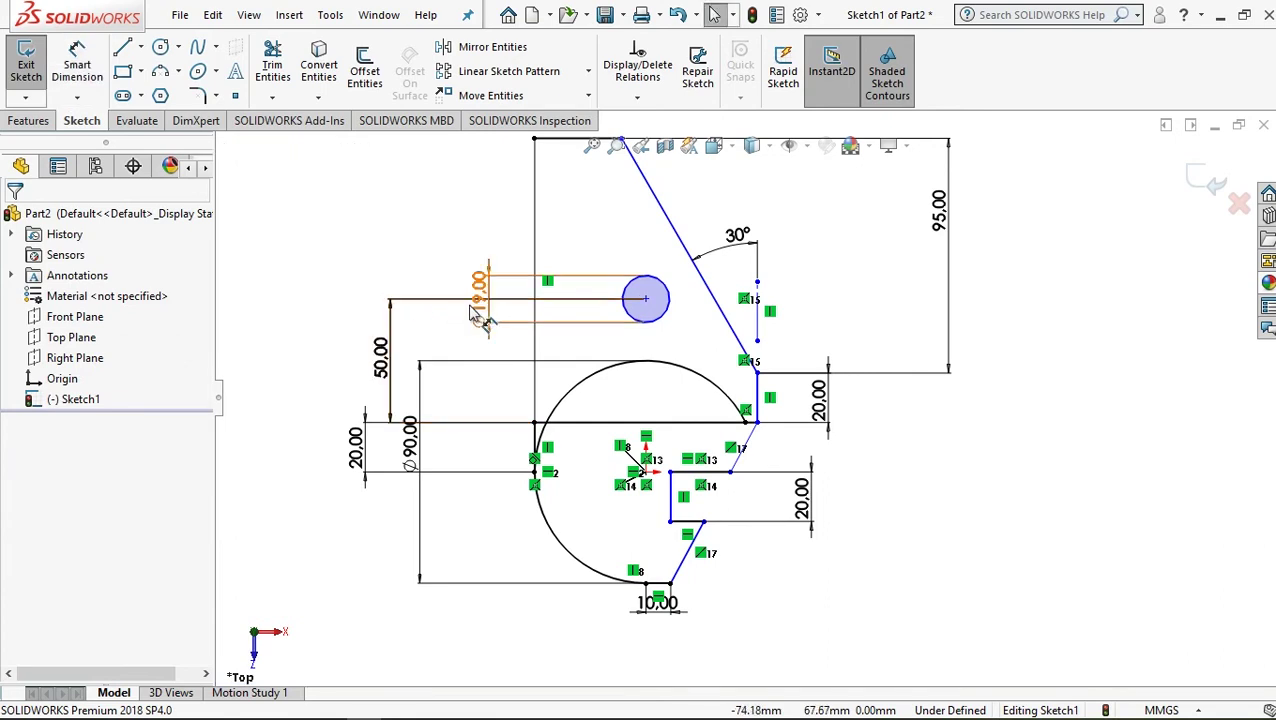
key(z)
key(z)
Place the 19 mm diameter dimension beside the circle
click(549, 306)
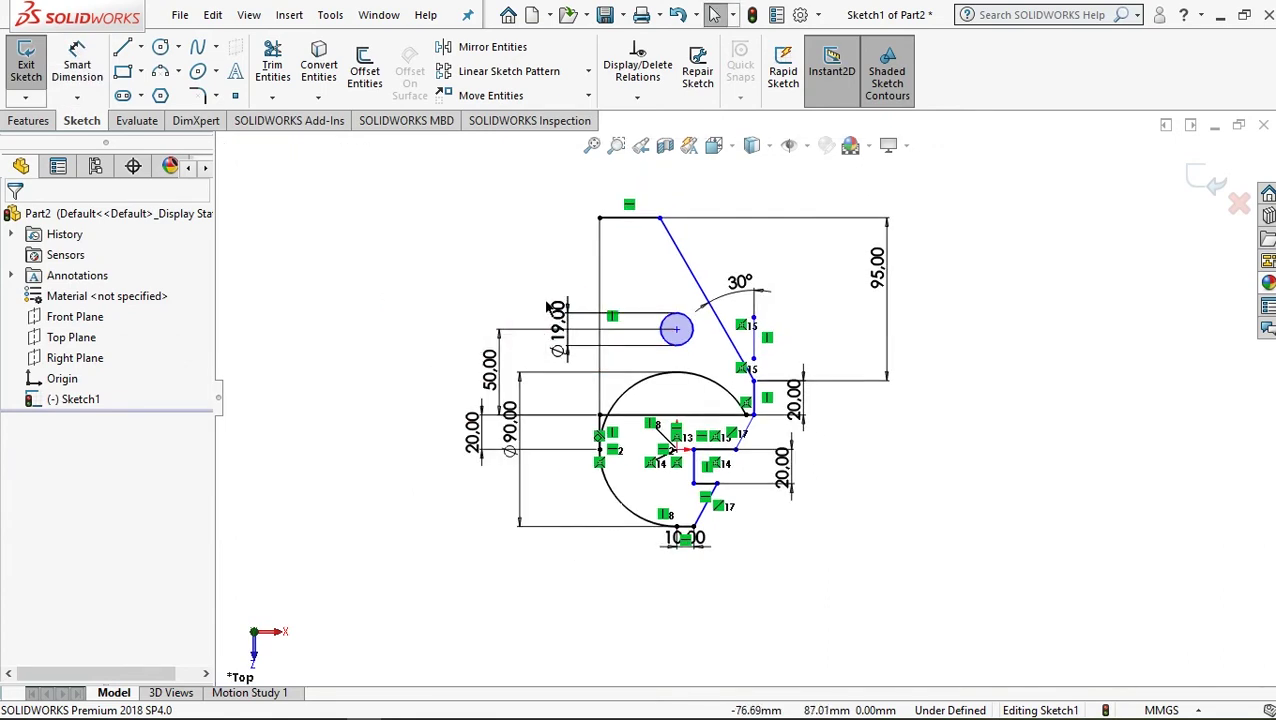
scroll(700, 430, down, 2)
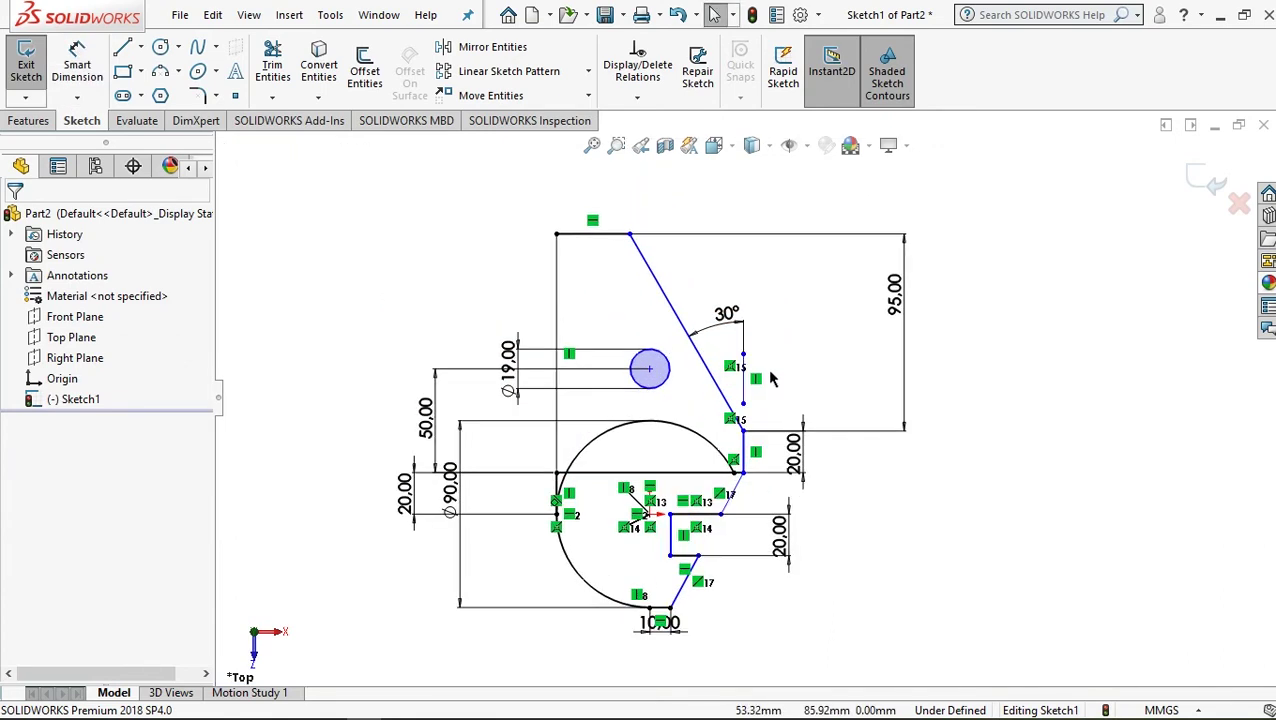
scroll(742, 570, down, 1)
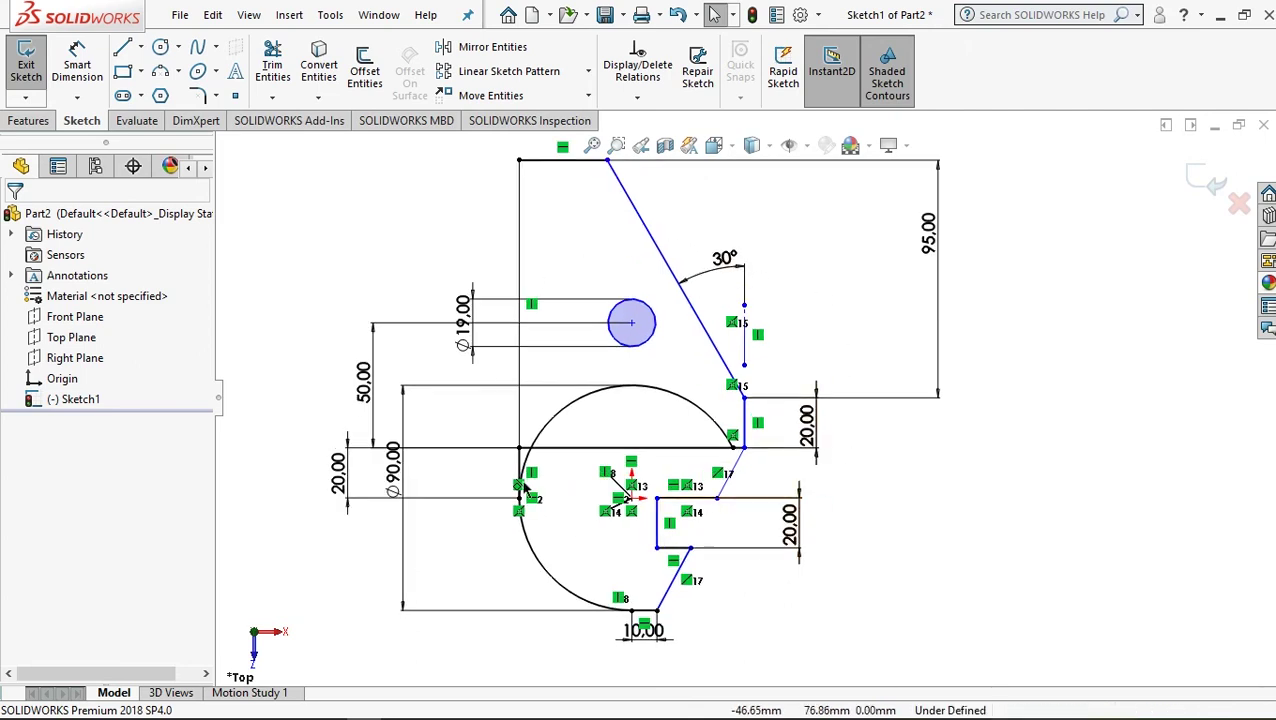
Place the 20.00 vertical dimension, then trim the Ø90 circle's upper and lower-right arcs
click(792, 433)
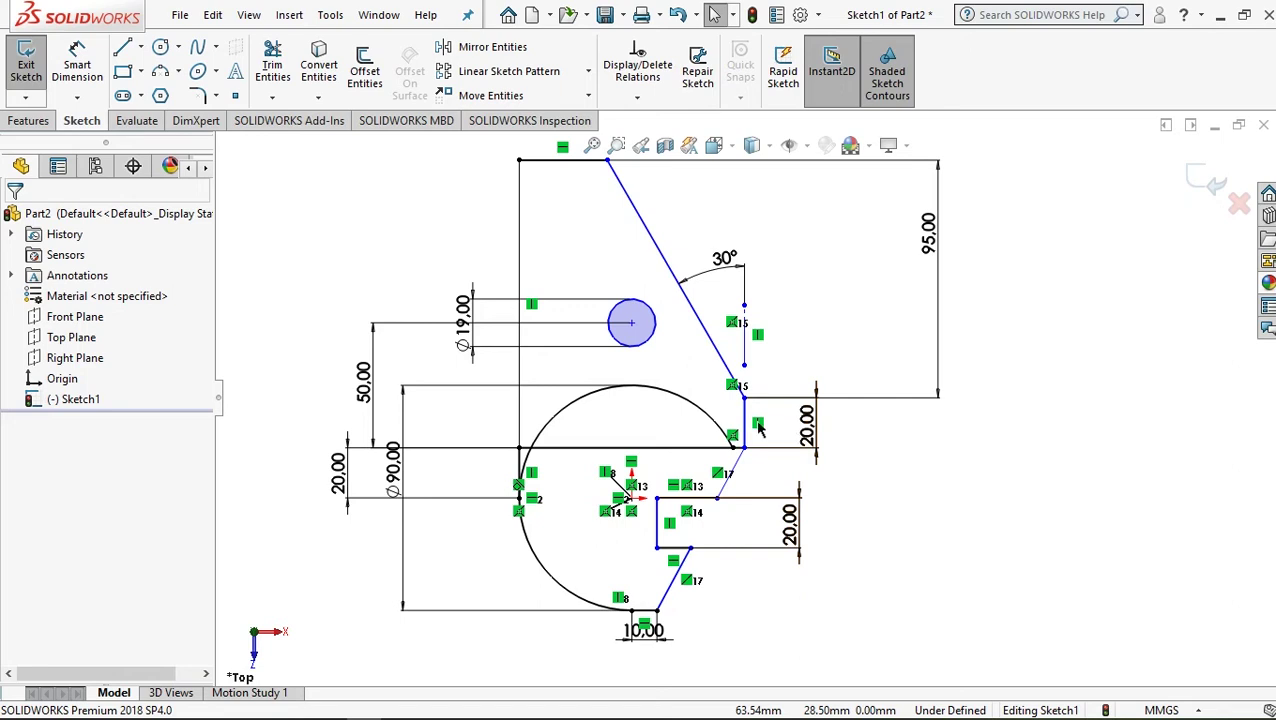
click(272, 68)
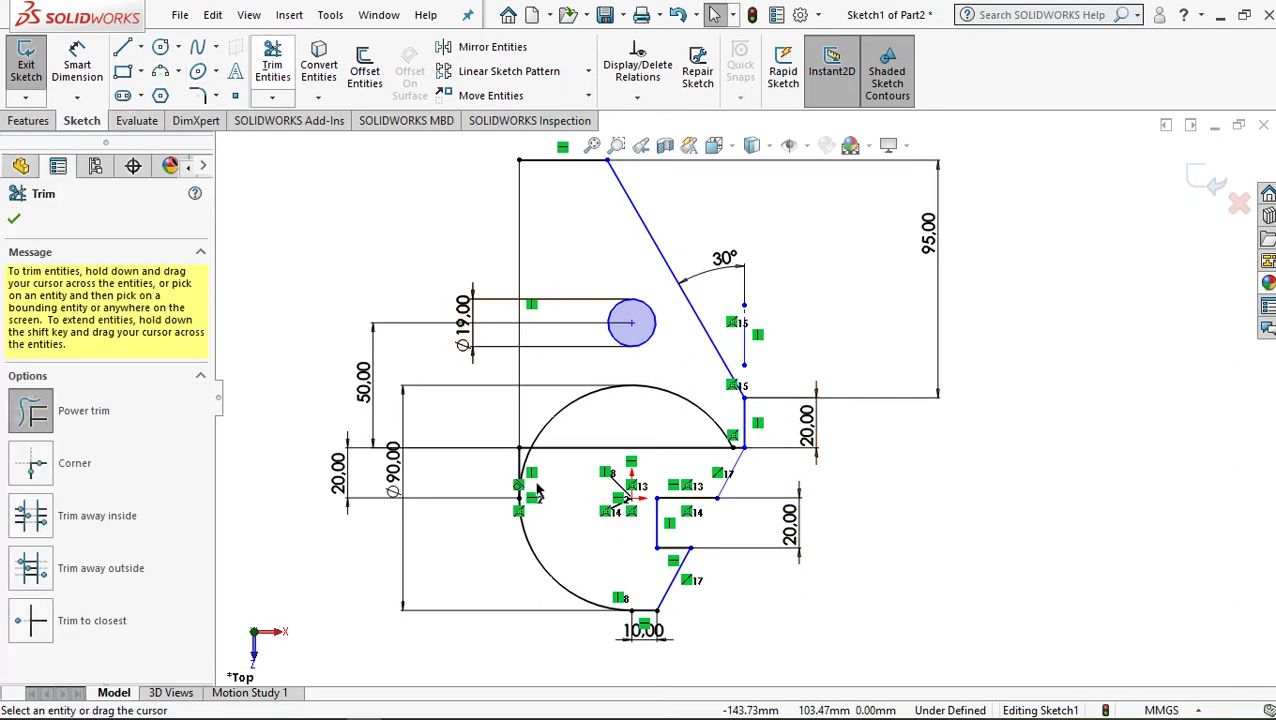
scroll(537, 490, down, 1)
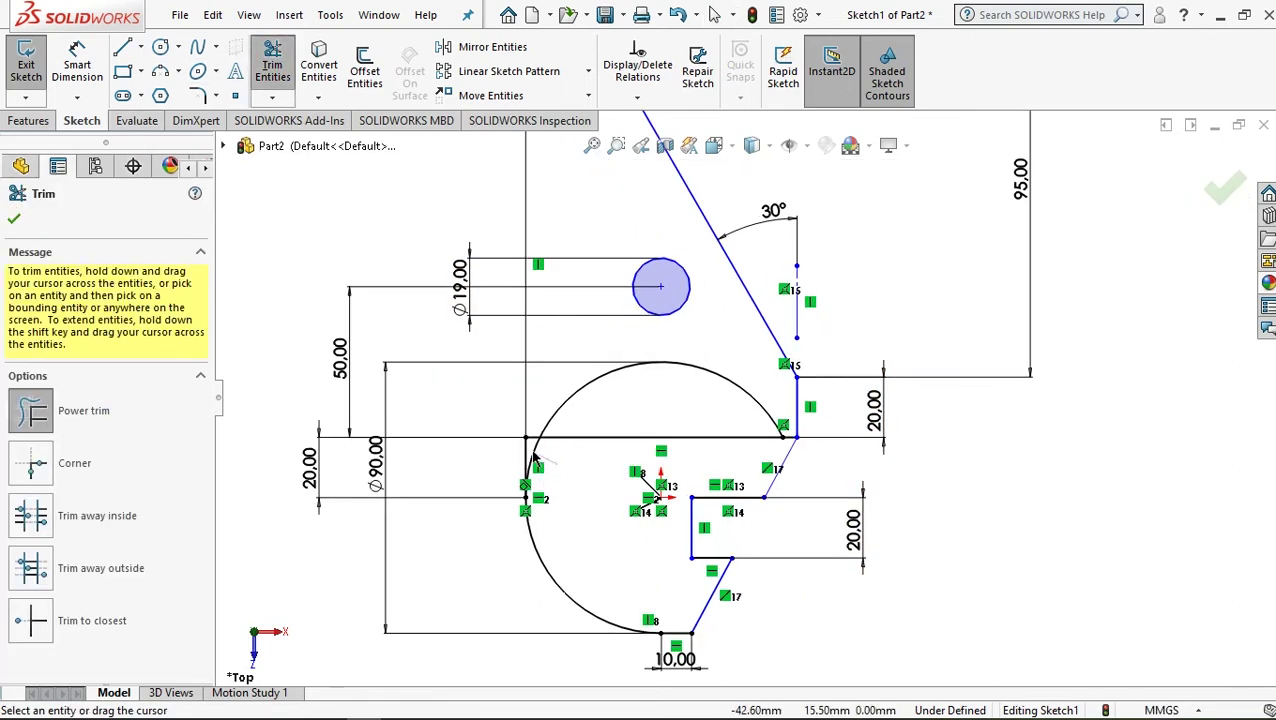
drag(533, 455, 745, 438)
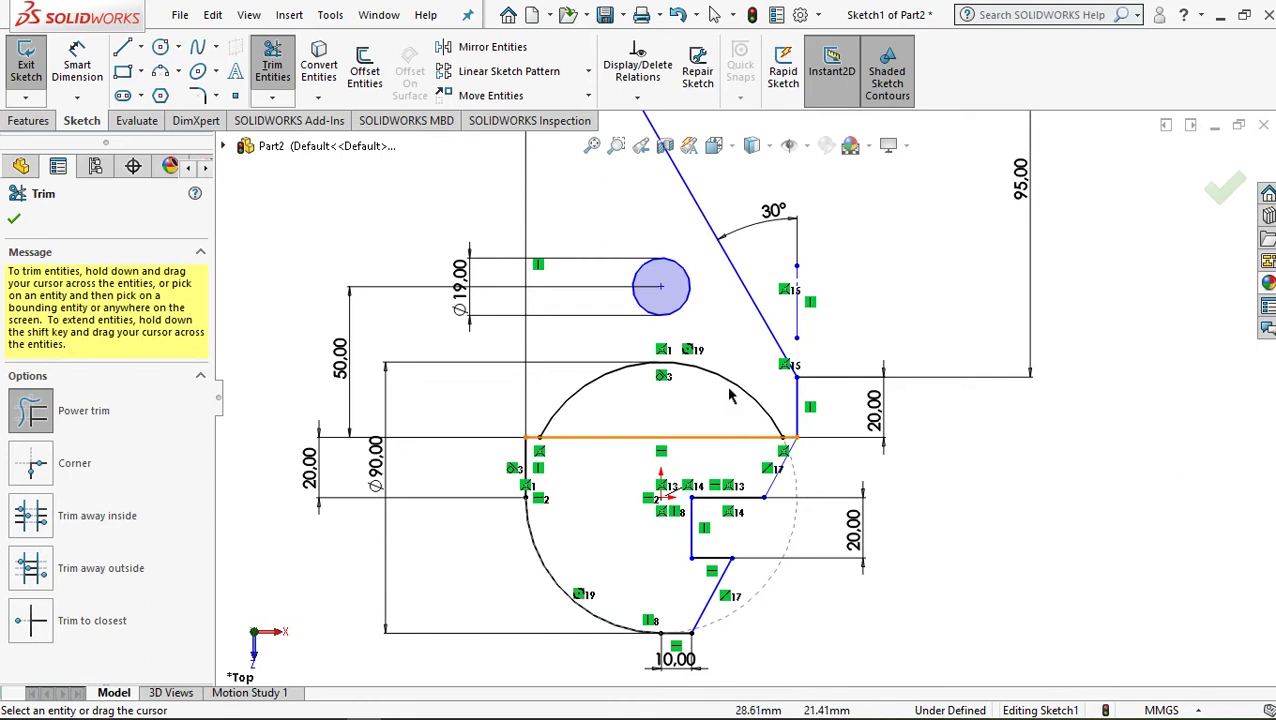
drag(735, 342, 702, 393)
scroll(702, 394, up, 3)
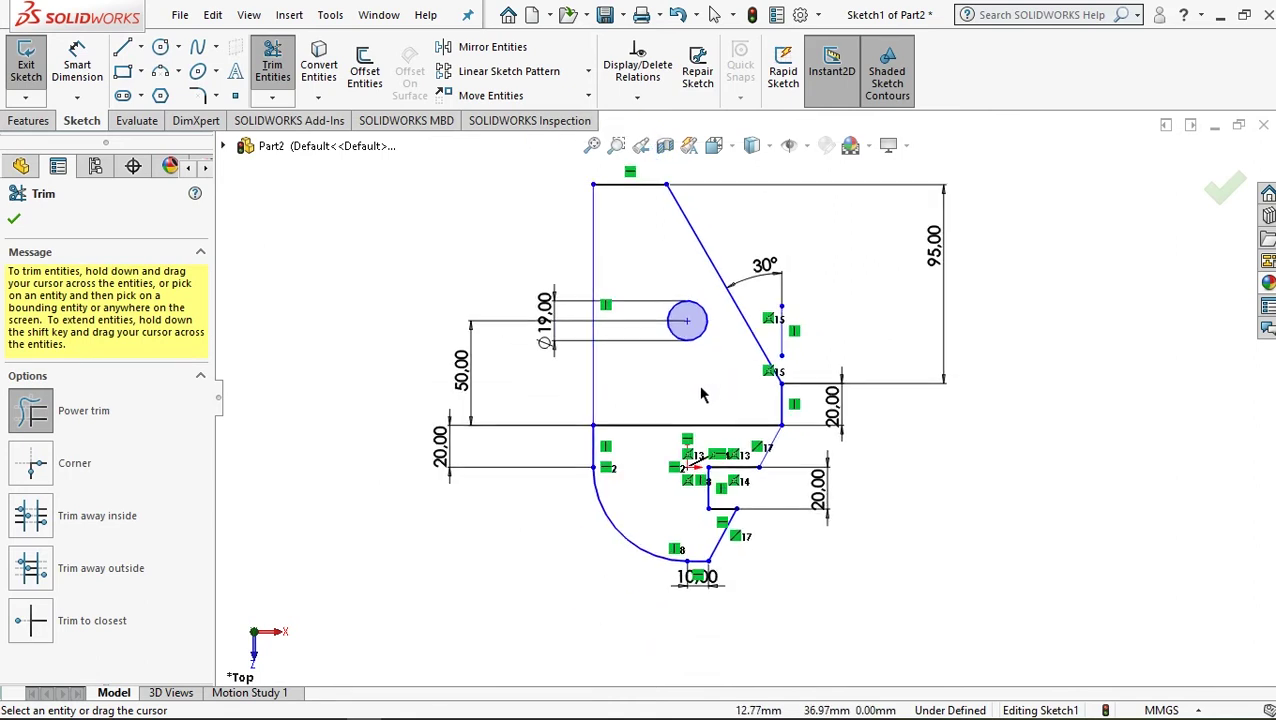
click(13, 221)
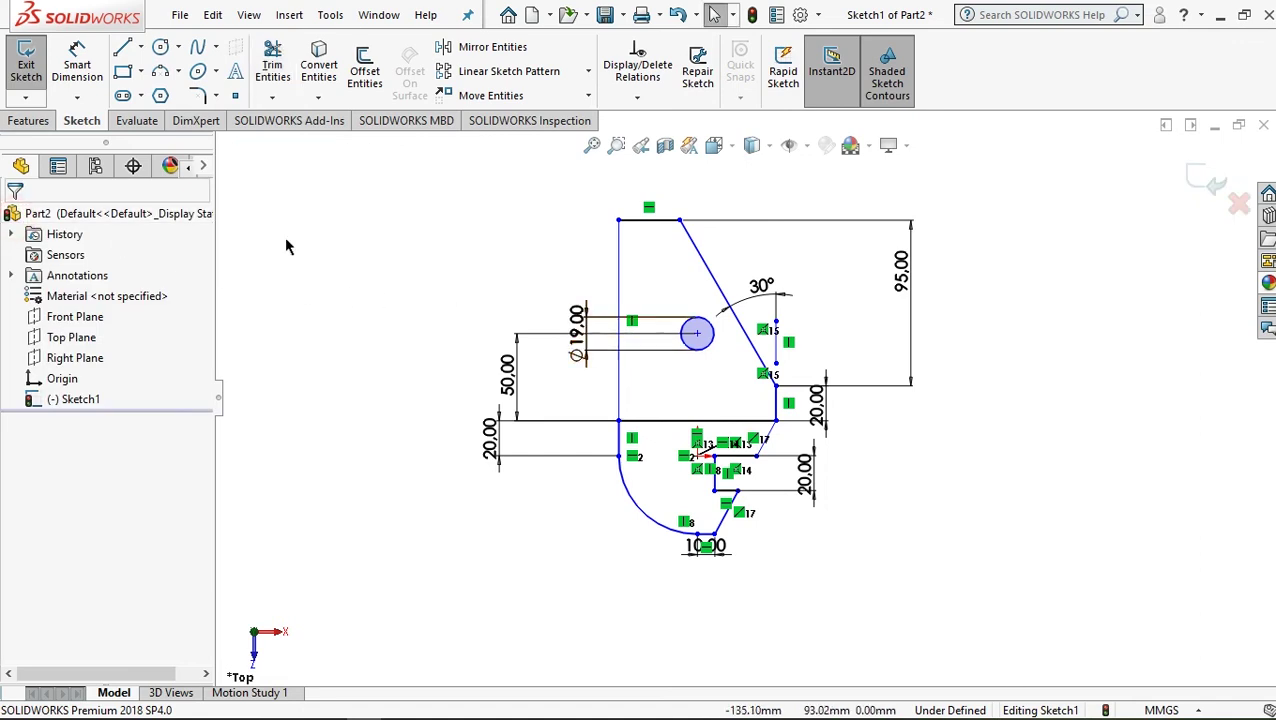
click(30, 121)
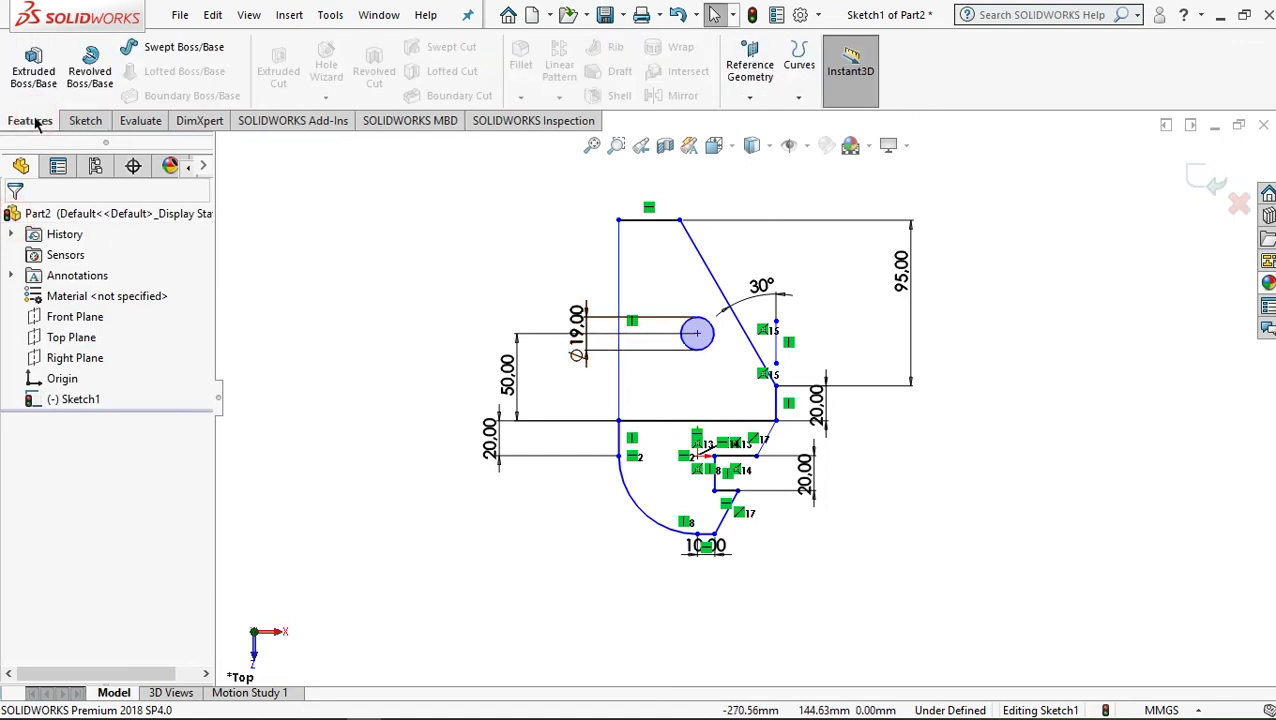
Extrude the base region and upper trapezoid region of Sketch1 to a 16 mm Blind depth
click(36, 74)
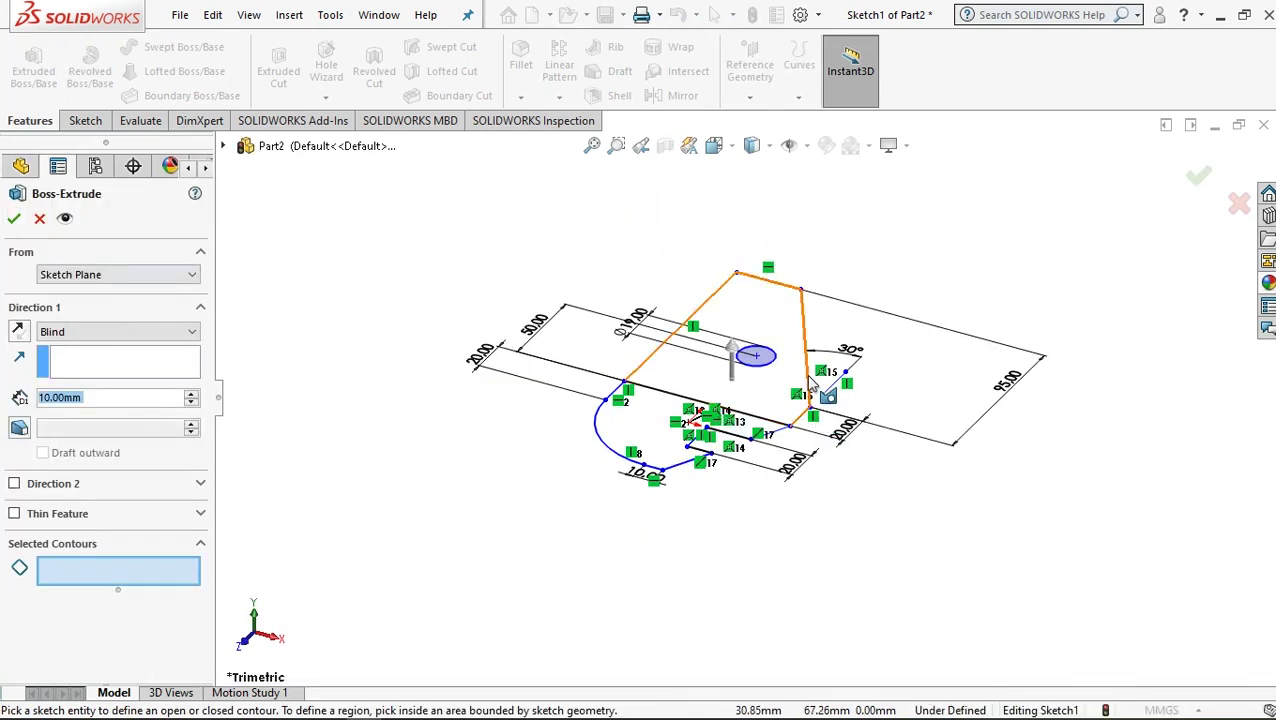
scroll(810, 372, down, 2)
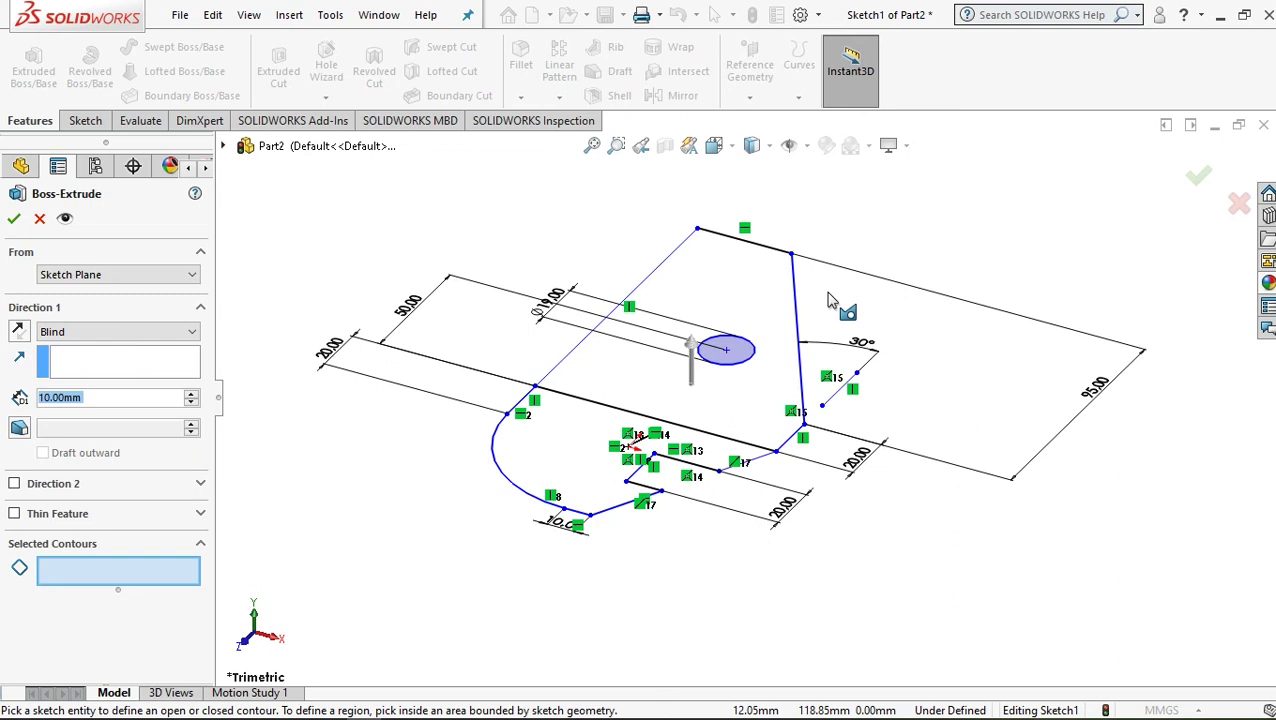
click(583, 447)
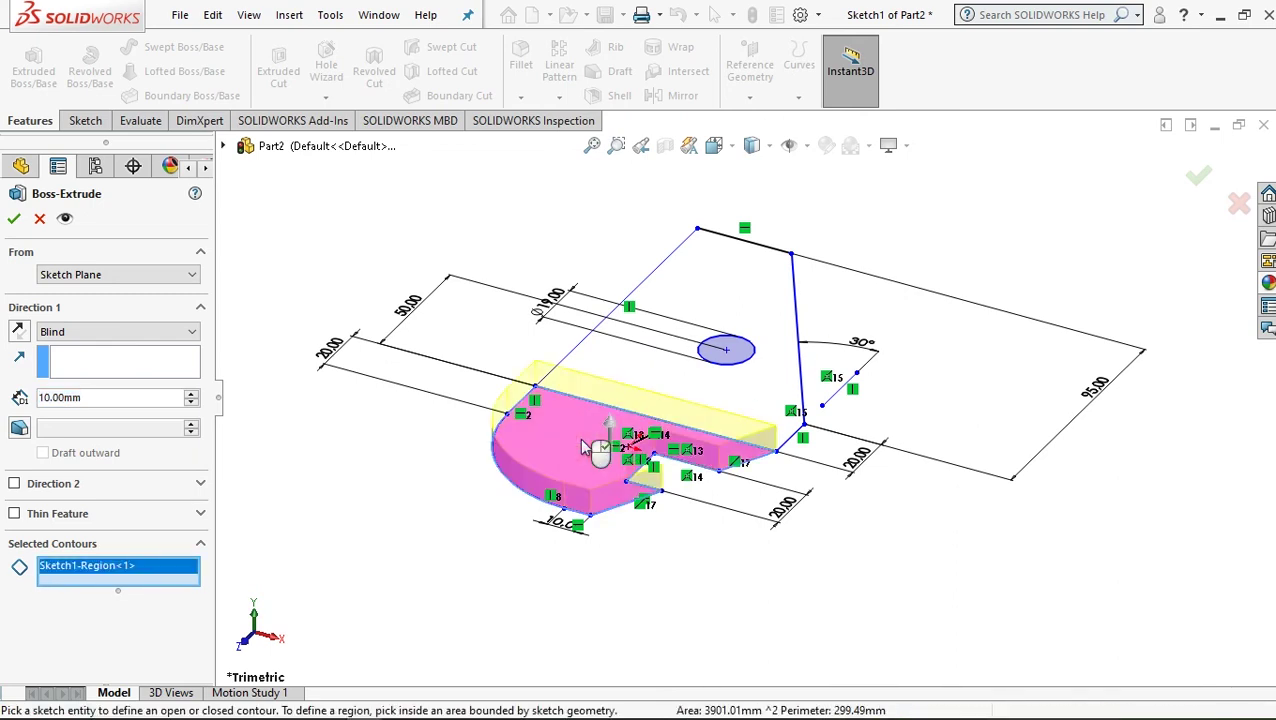
click(760, 380)
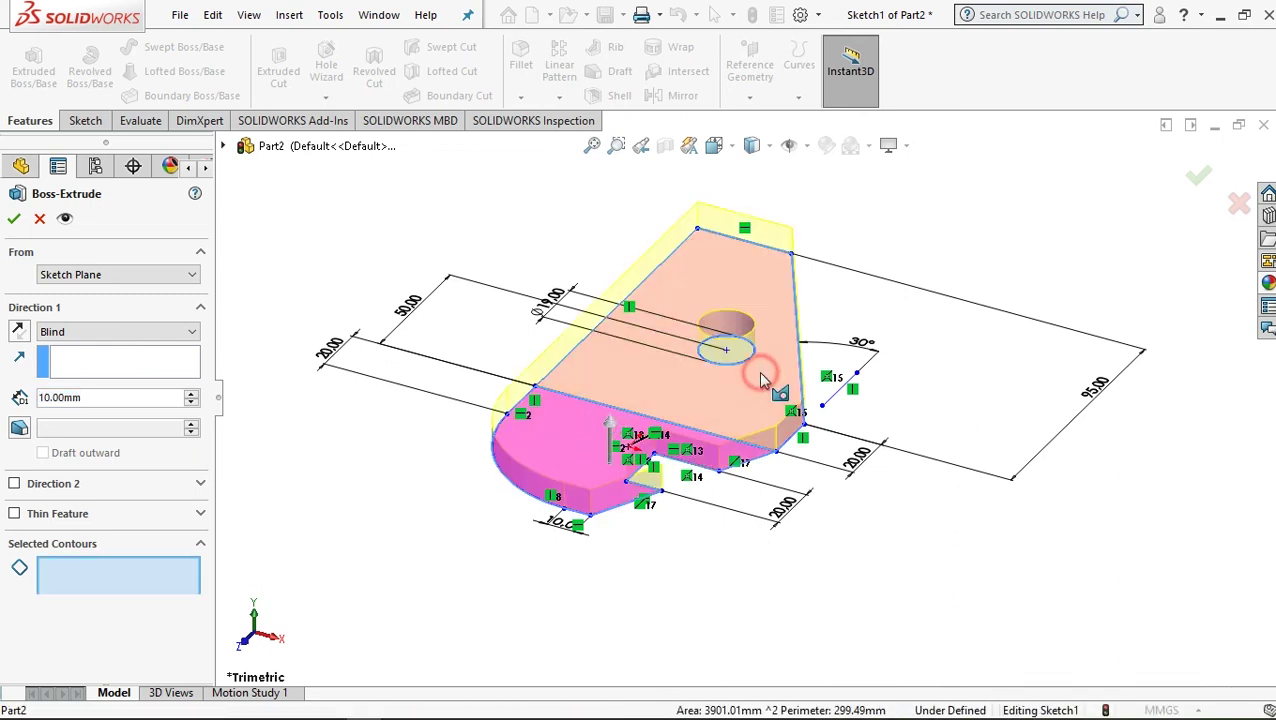
click(103, 397)
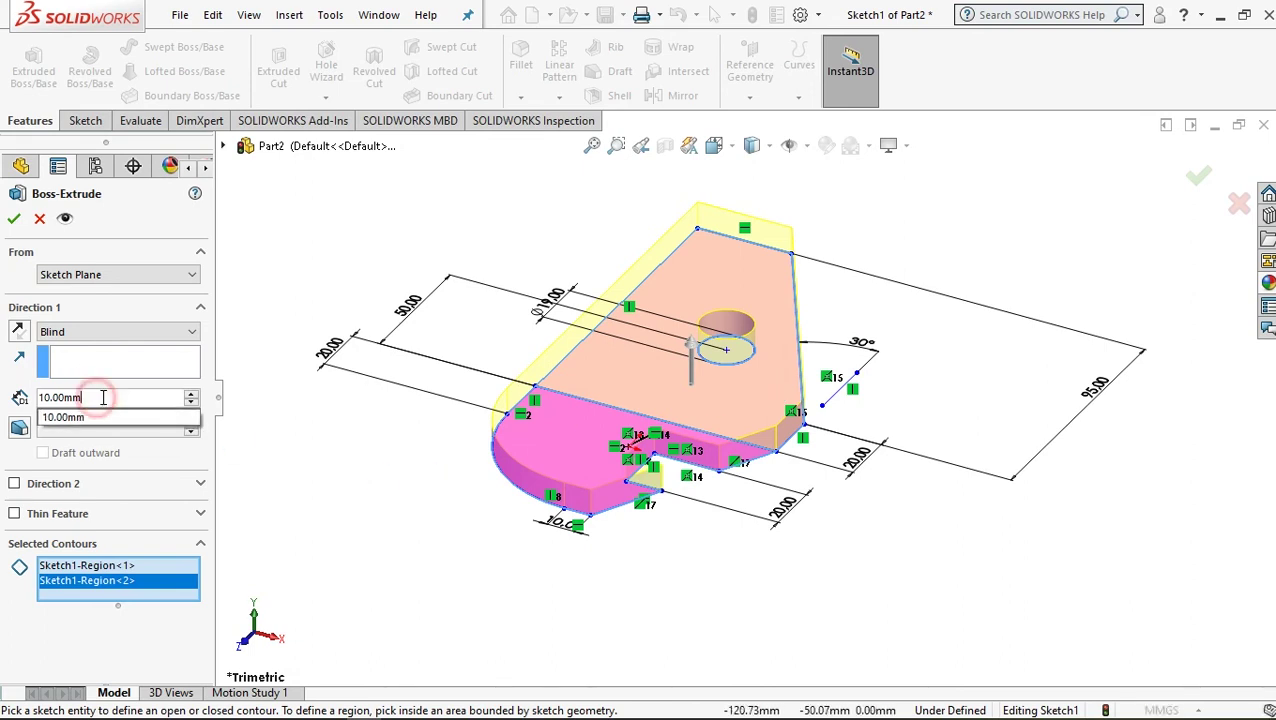
drag(79, 397, 40, 400)
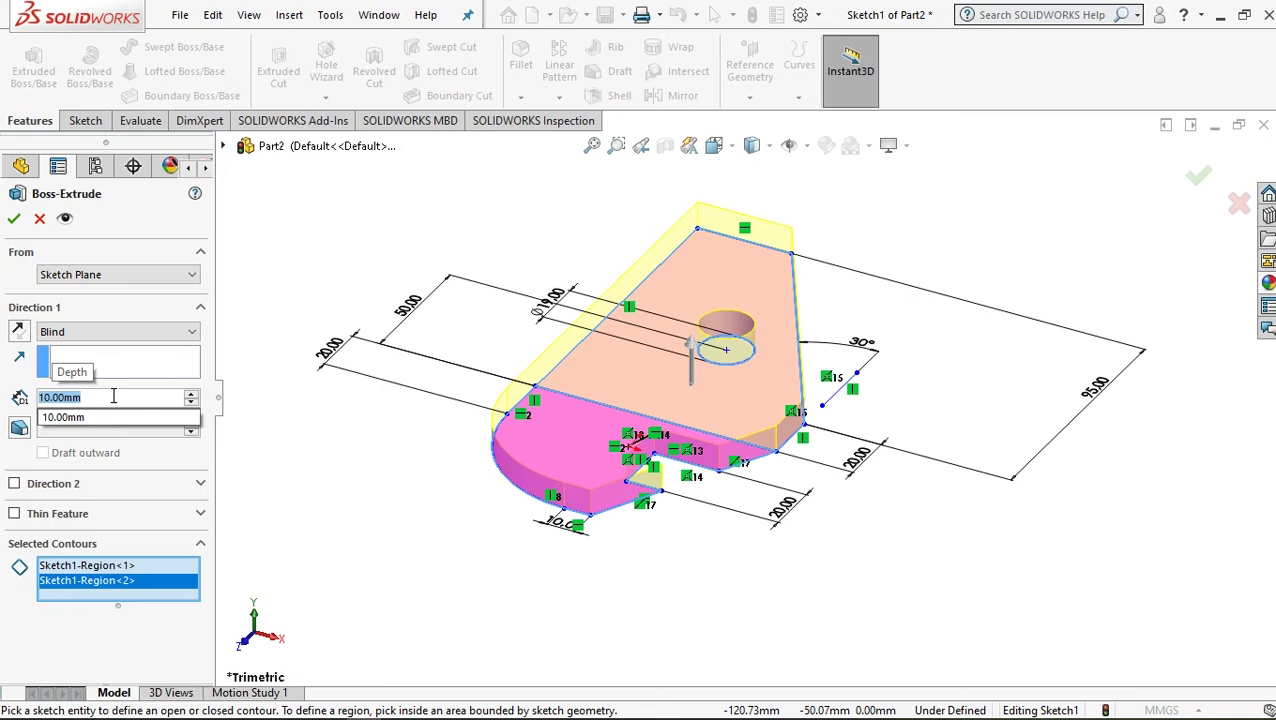
text(16)
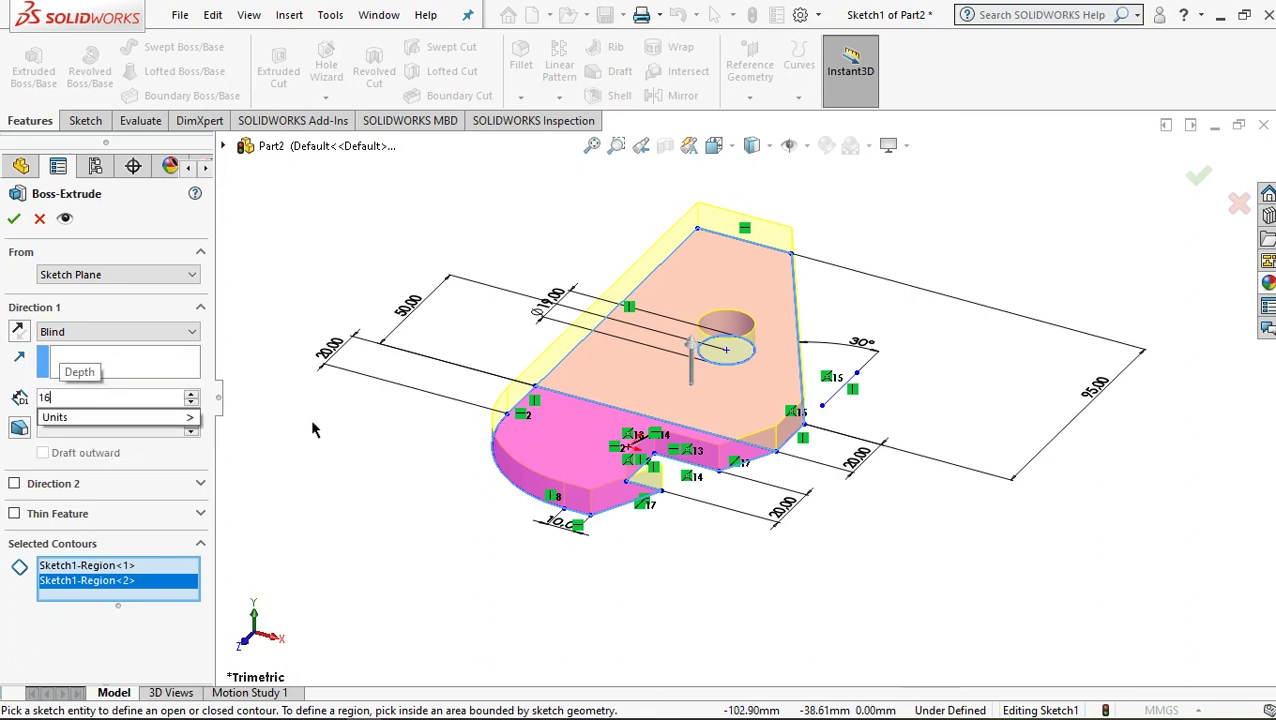
key(Return)
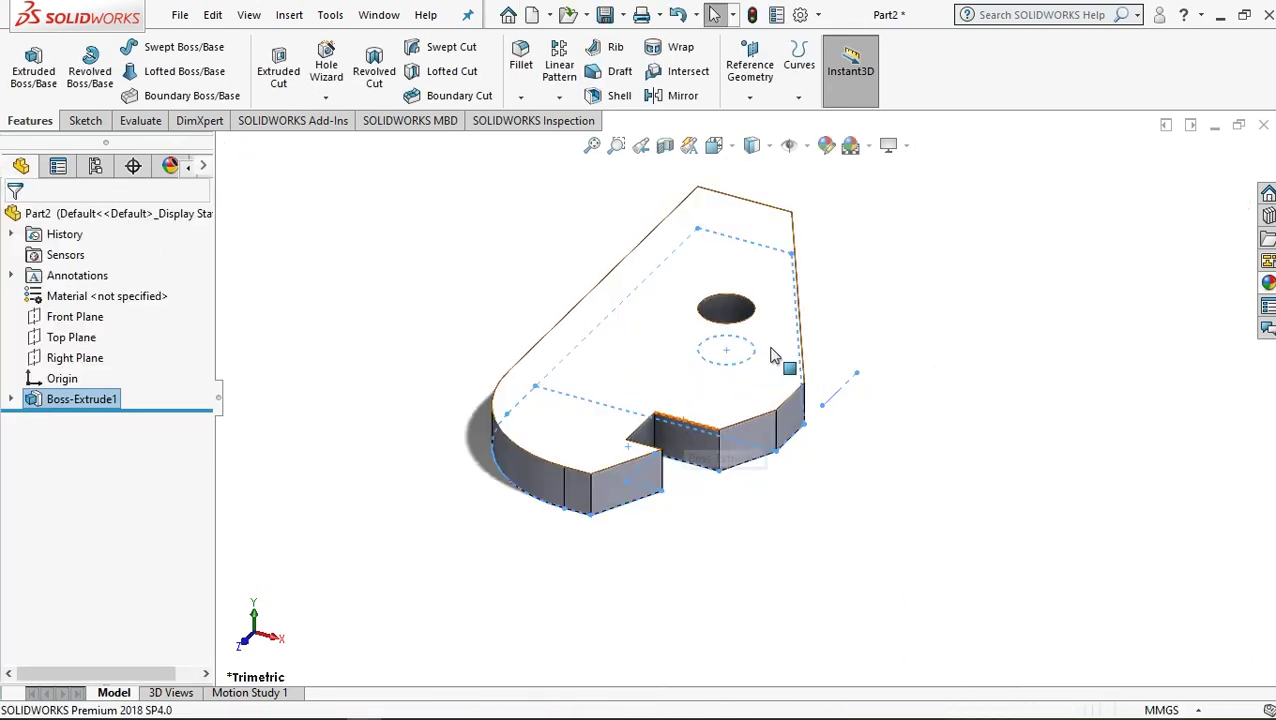
Reuse Sketch1 to extrude the trapezoid region 48+16 = 64 mm as Boss-Extrude2
click(11, 399)
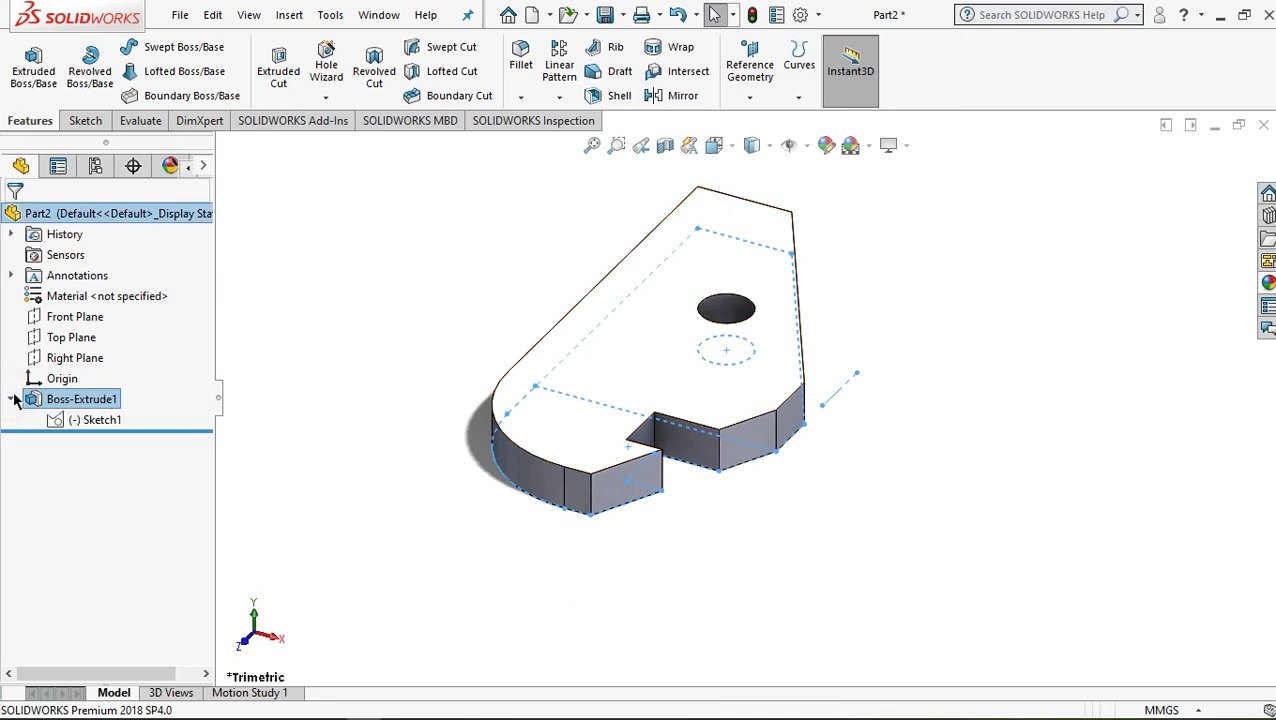
click(104, 421)
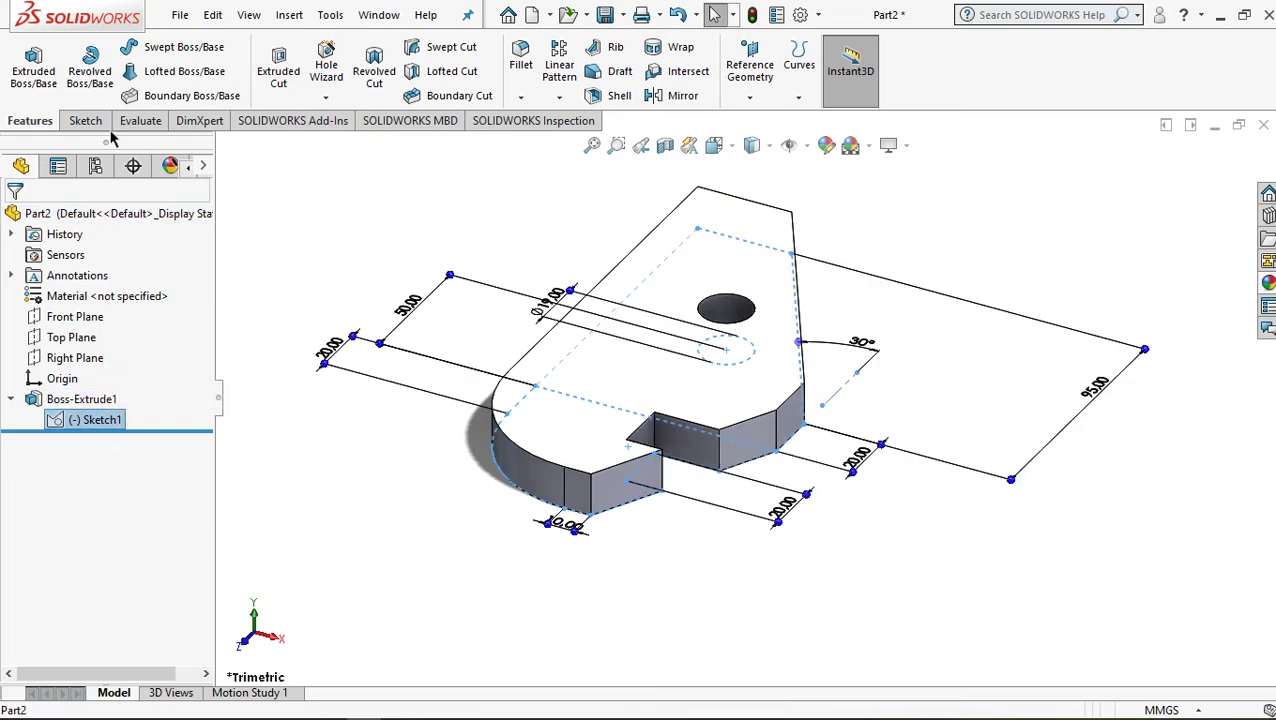
click(48, 74)
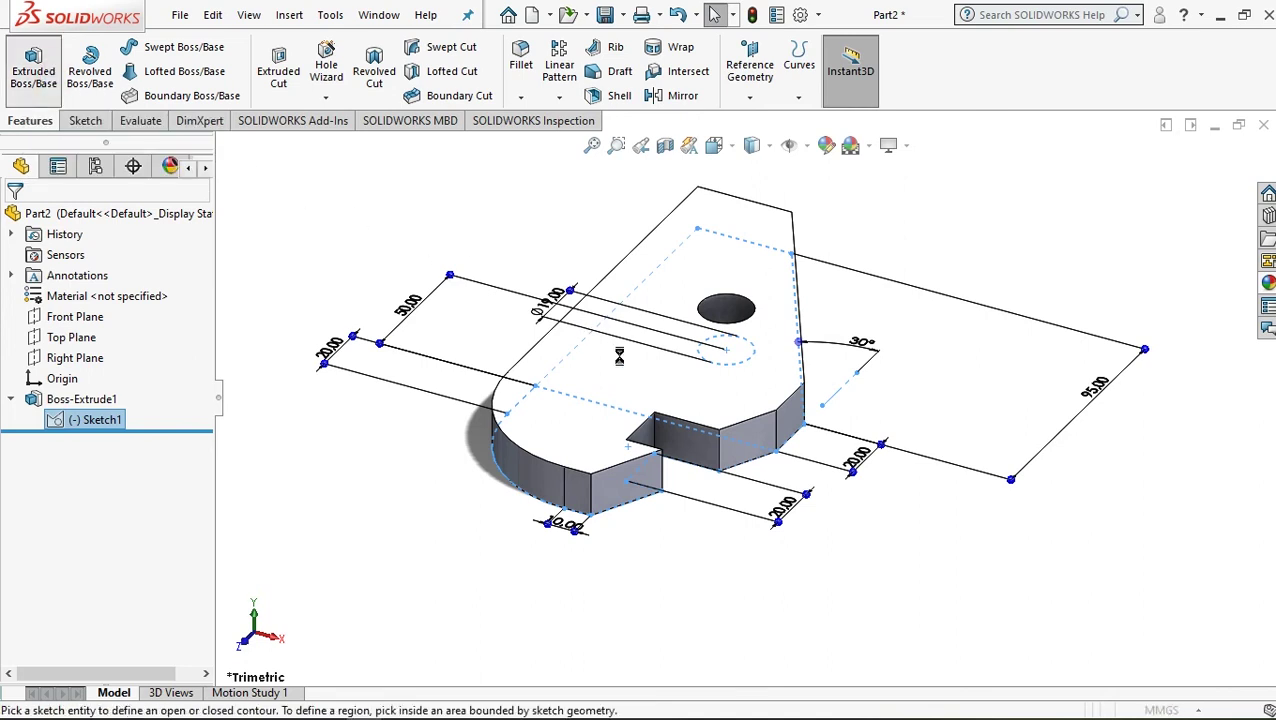
click(651, 381)
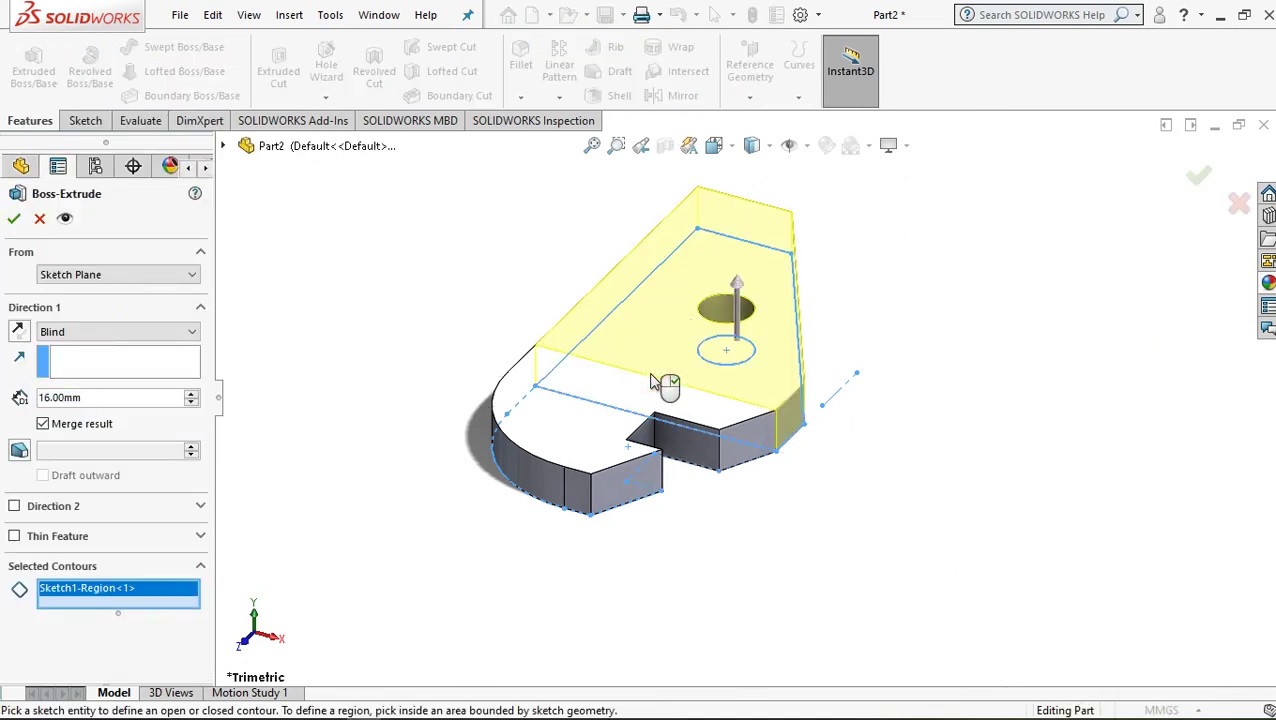
double_click(91, 397)
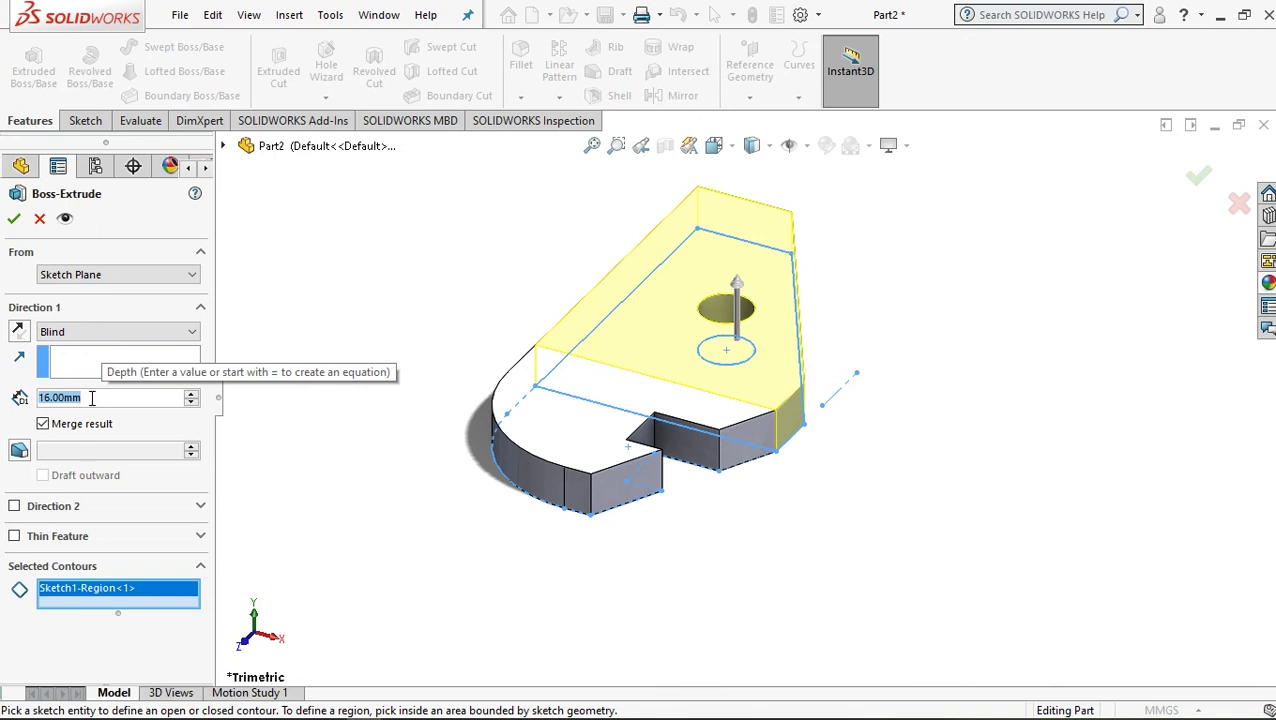
text(48)
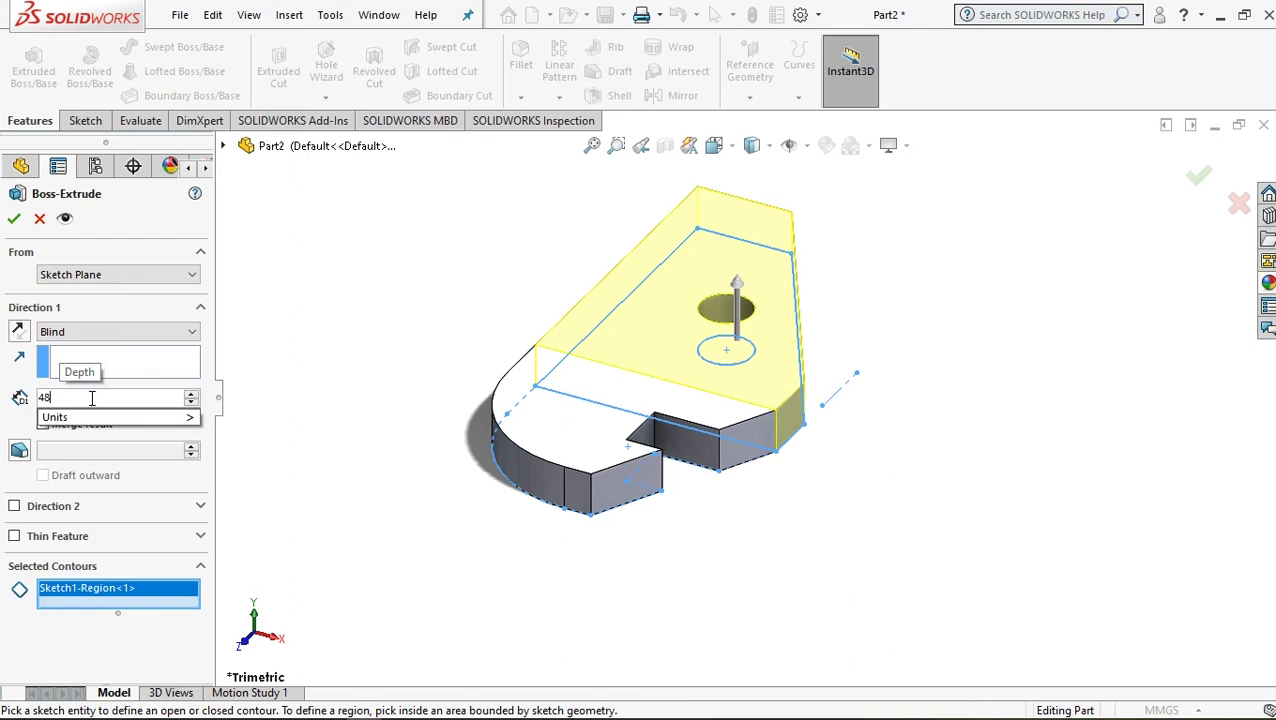
text(+)
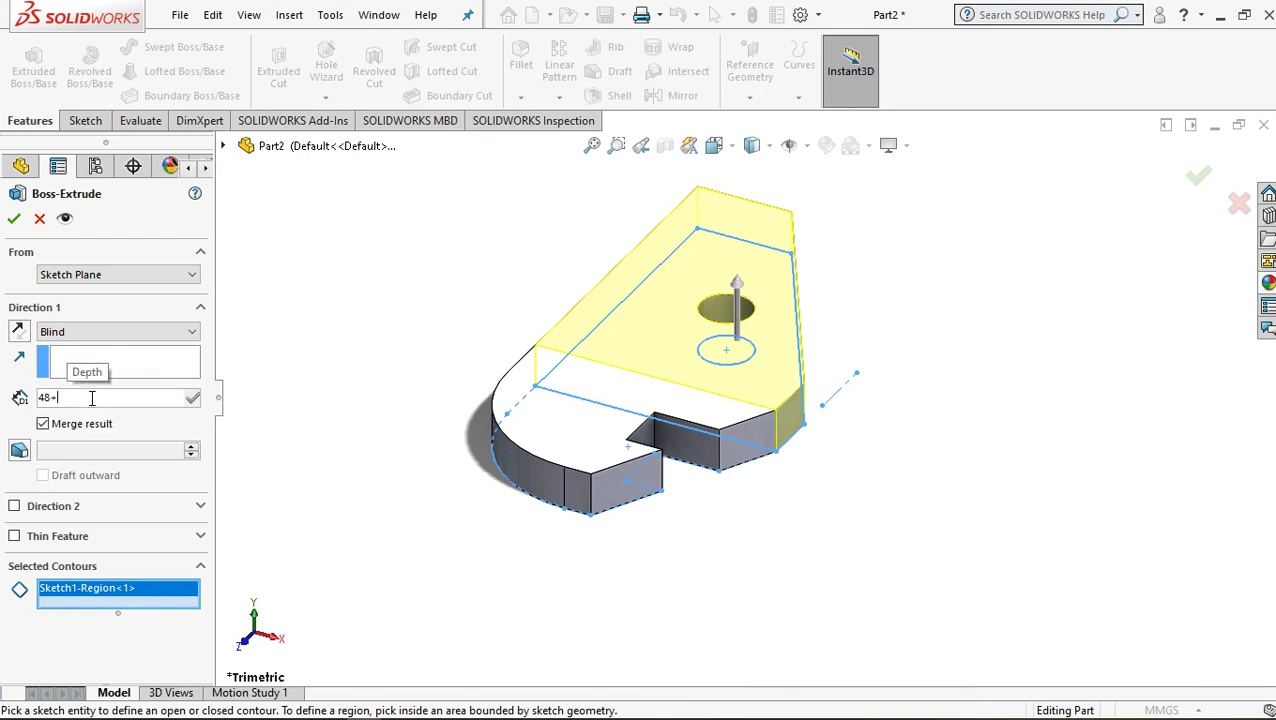
text(1)
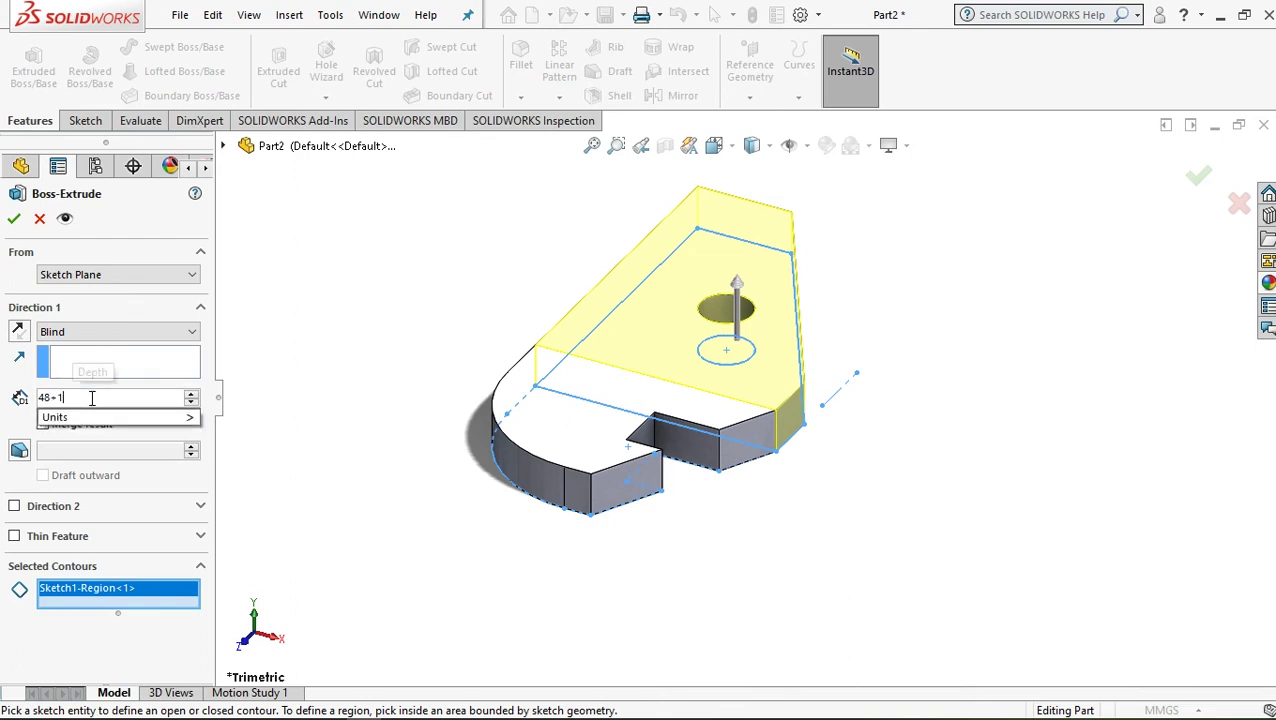
text(6)
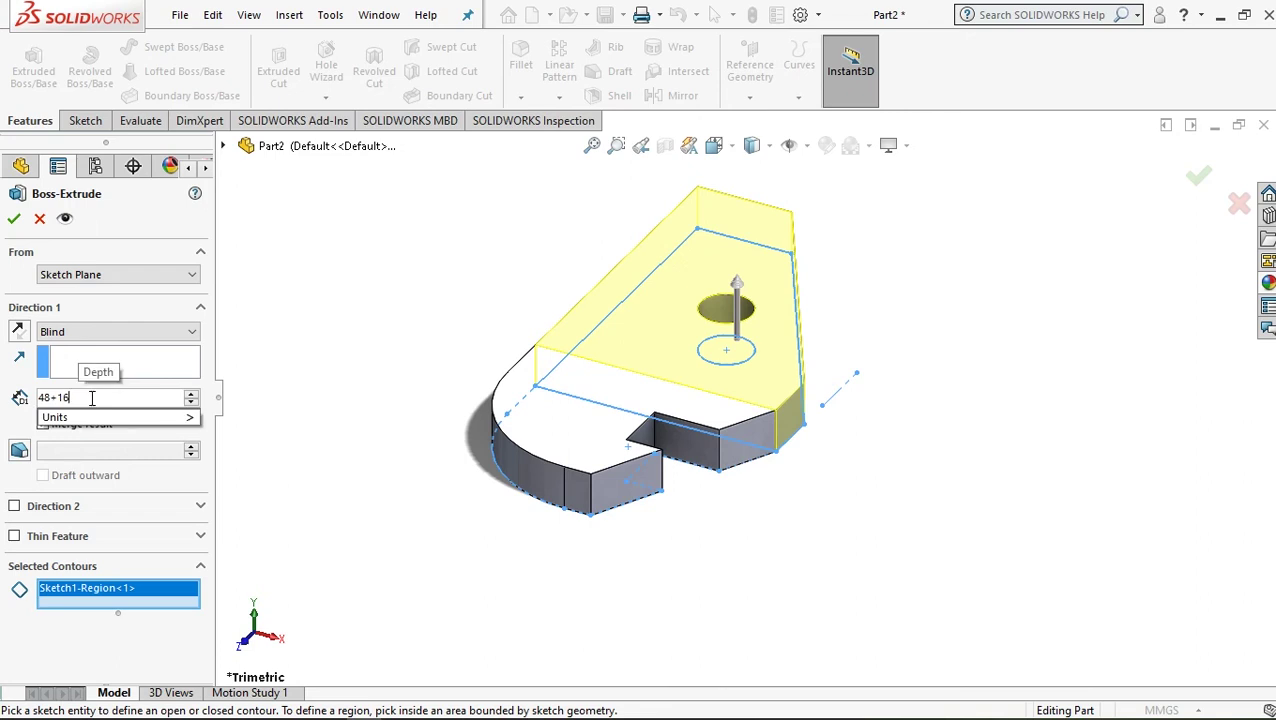
key(Return)
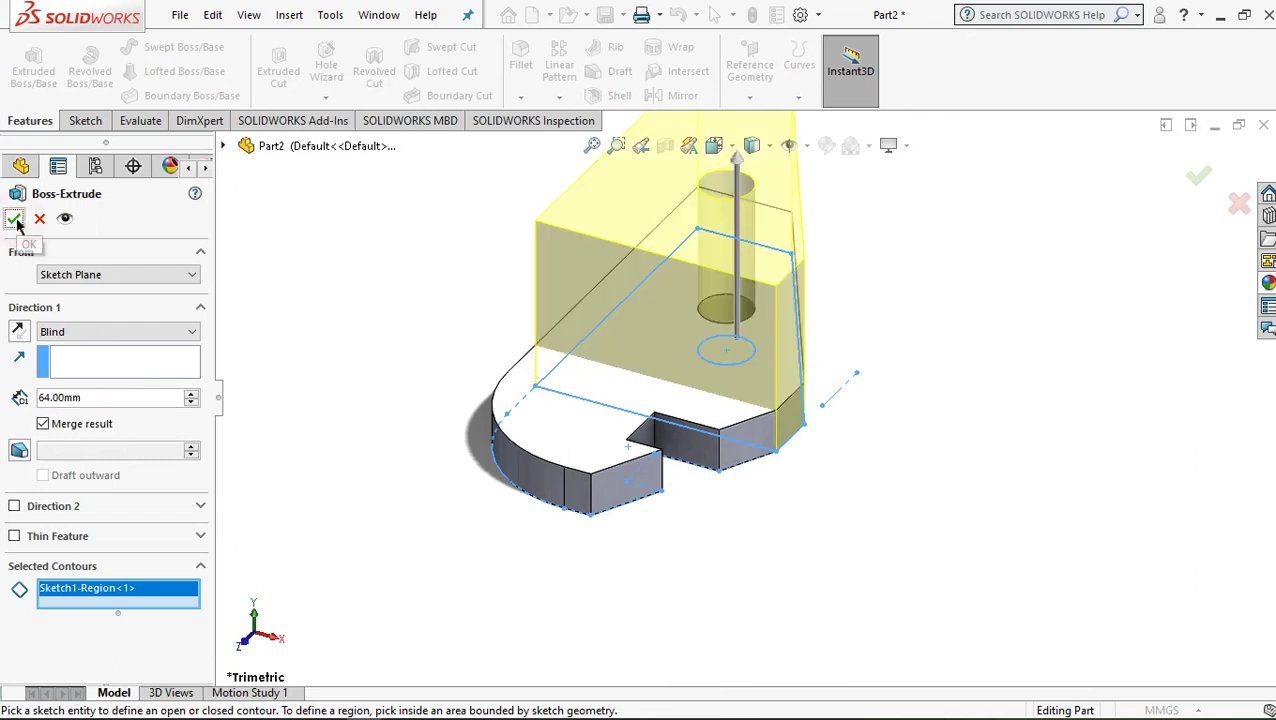
key(Up)
key(Up)
key(Up)
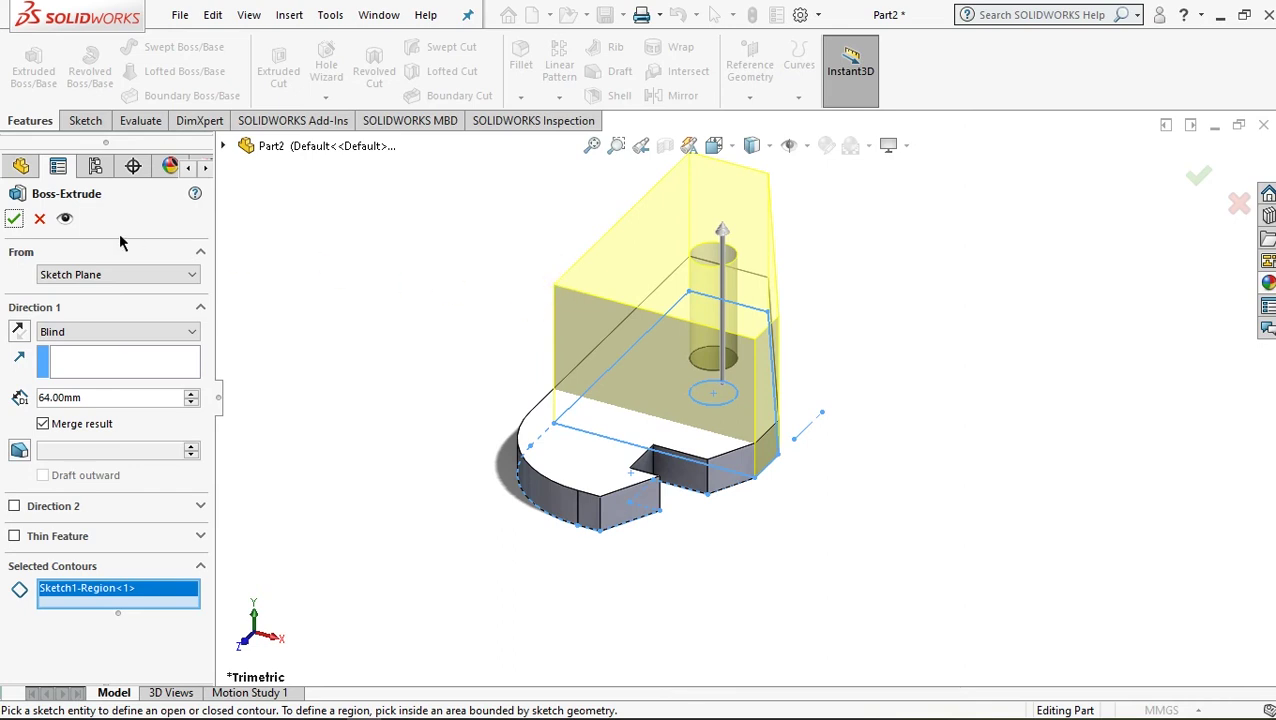
click(14, 220)
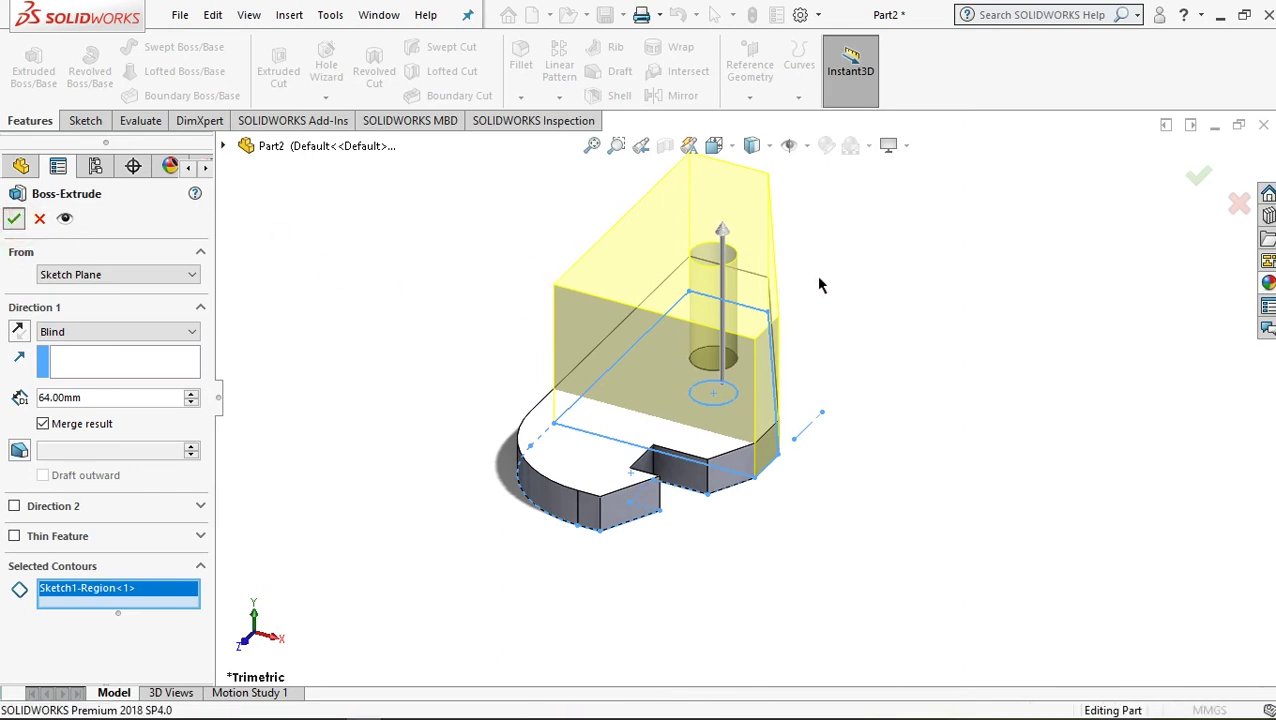
scroll(825, 285, up, 1)
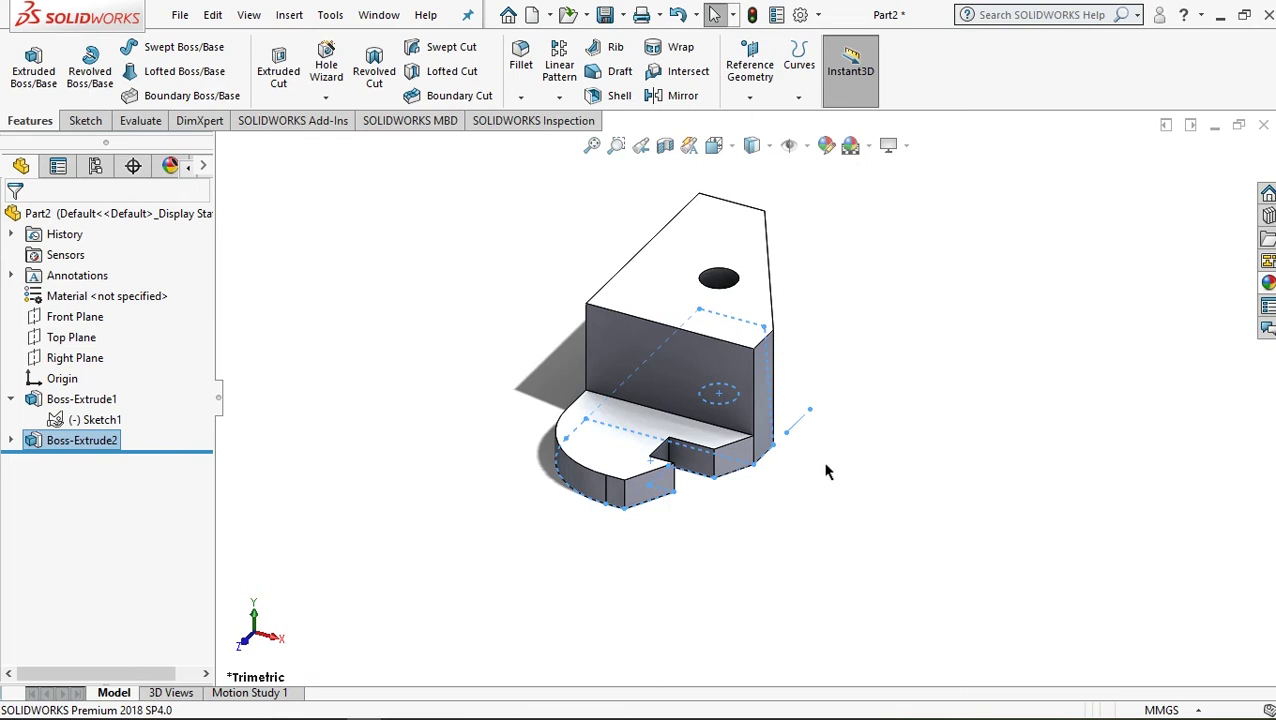
Open Sketch2 on the bracket's long side face, viewed Normal To, with the Line tool
middle_drag(700, 577, 622, 563)
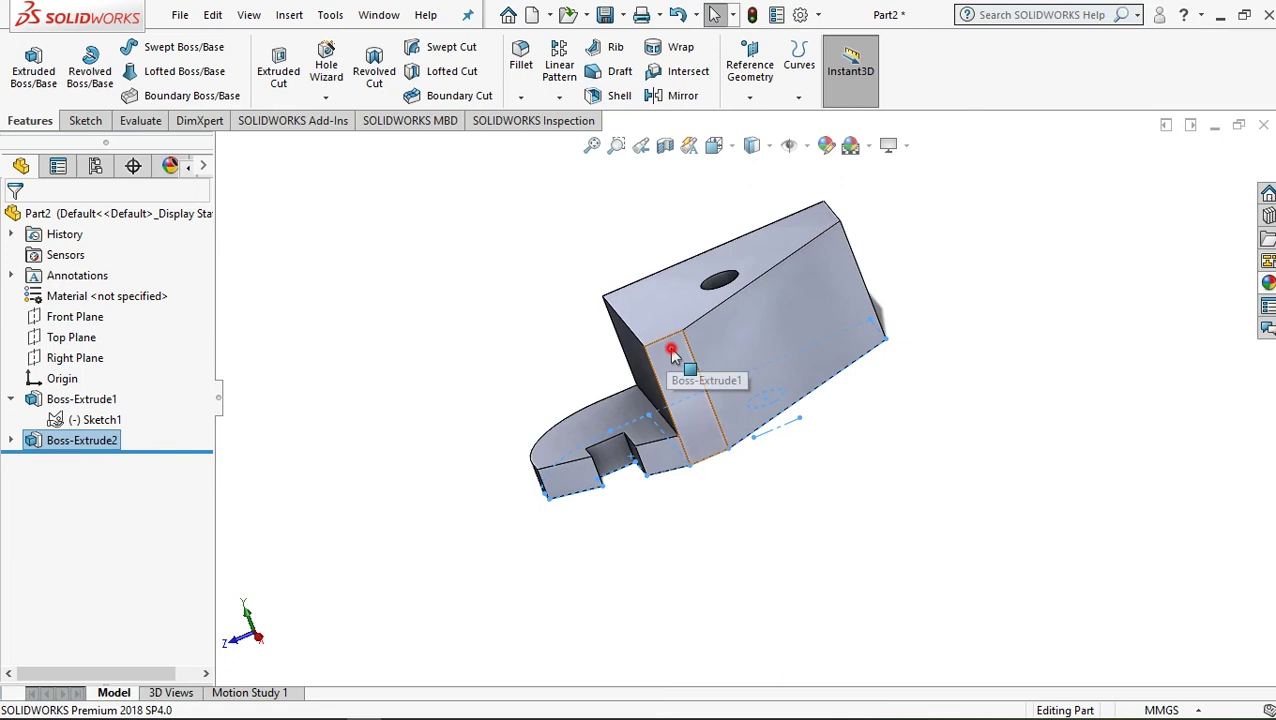
click(677, 355)
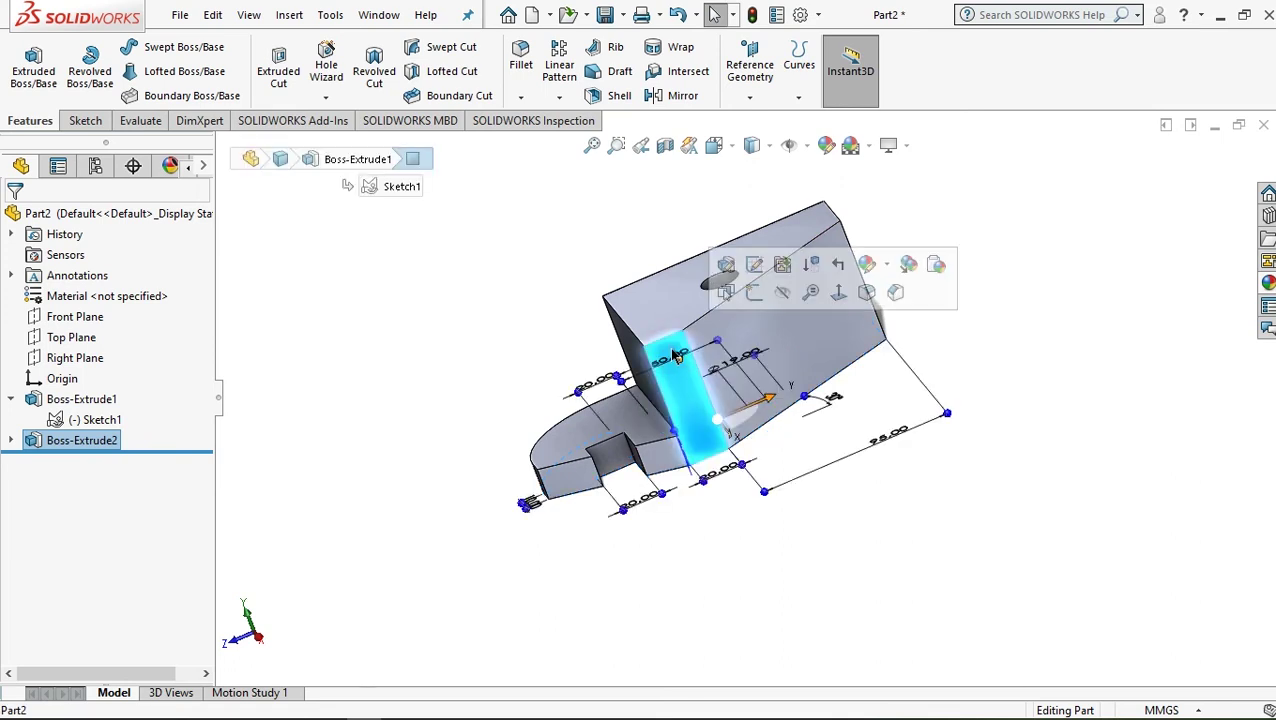
click(842, 293)
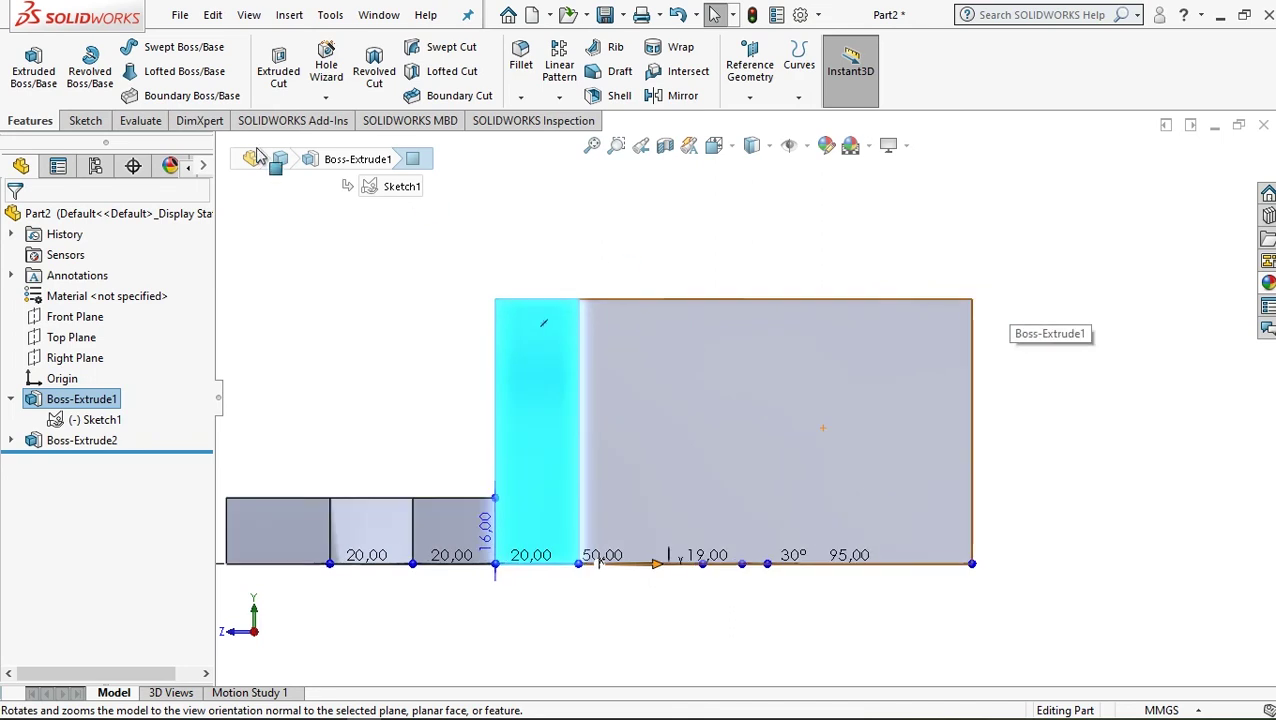
click(84, 120)
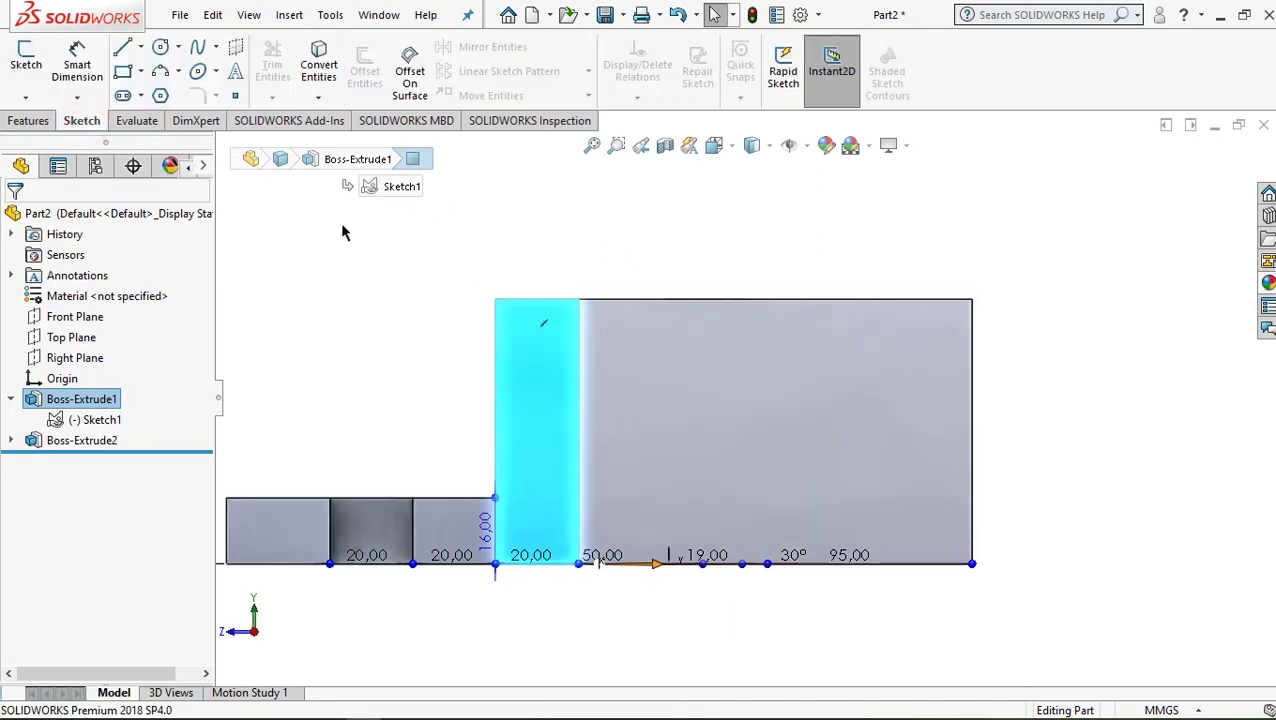
click(124, 50)
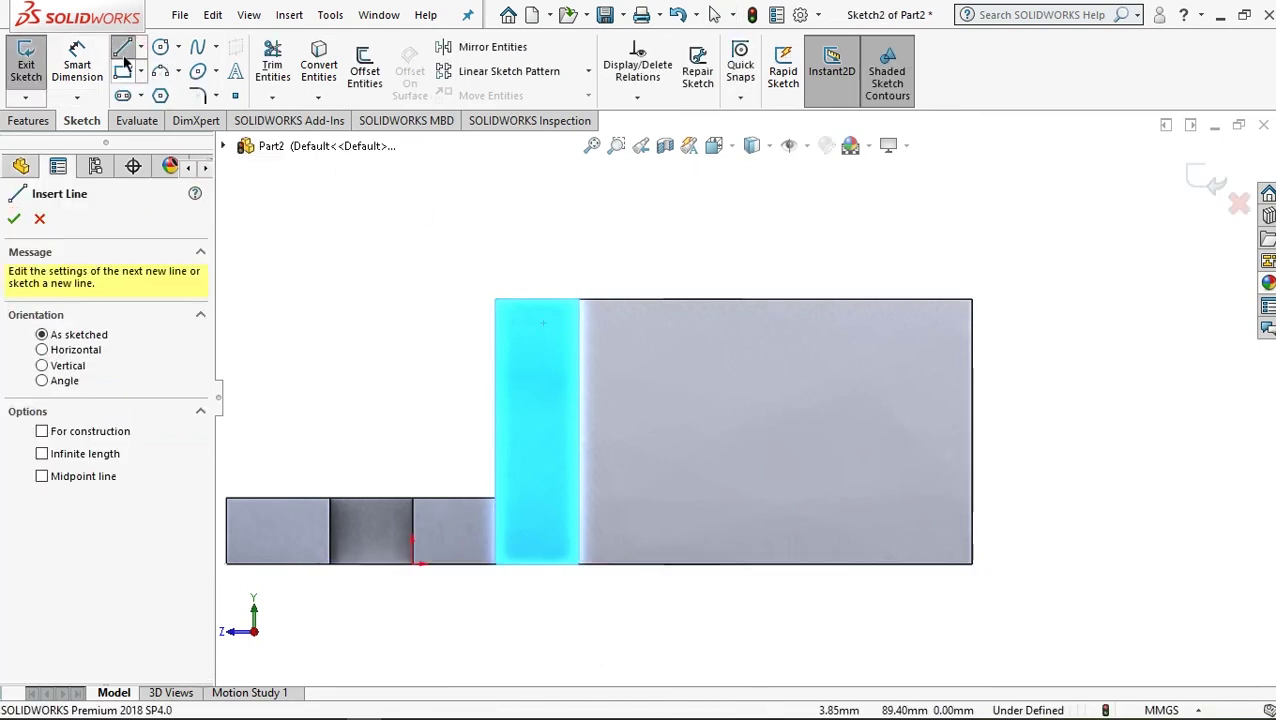
Draw a top line, diagonal, and vertical line closing a triangle at the face's top-right corner
click(494, 299)
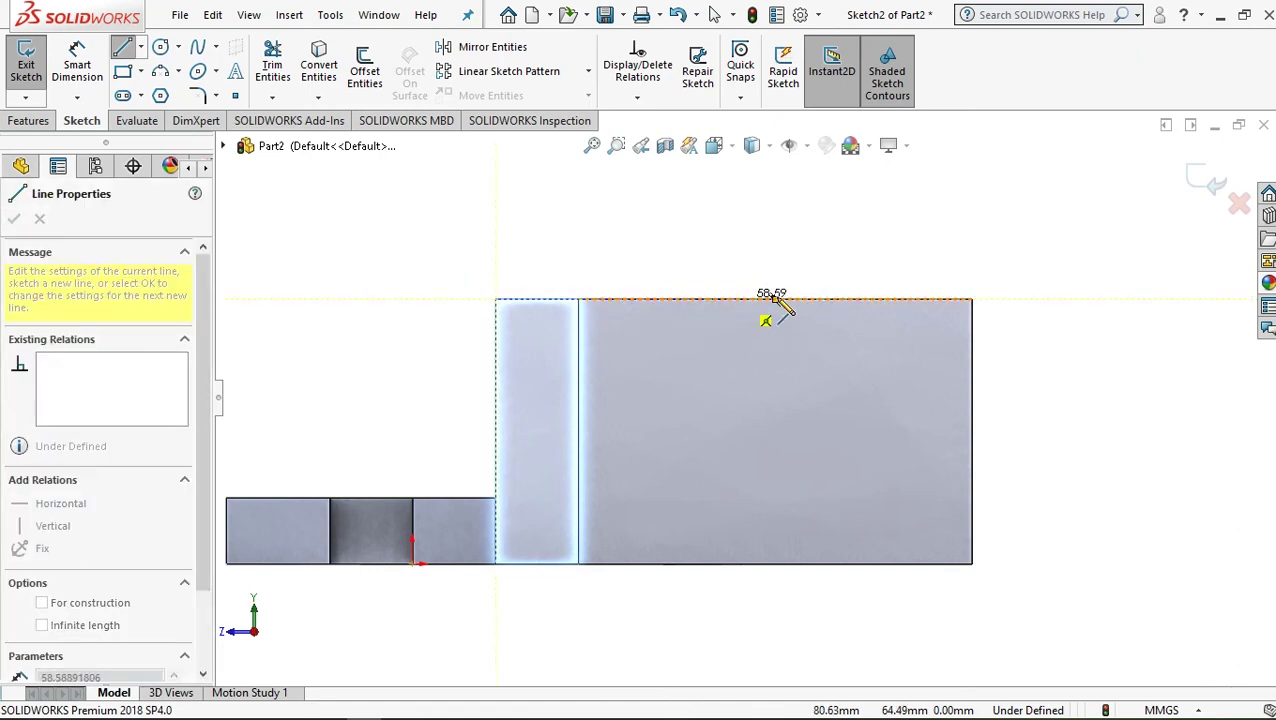
click(857, 300)
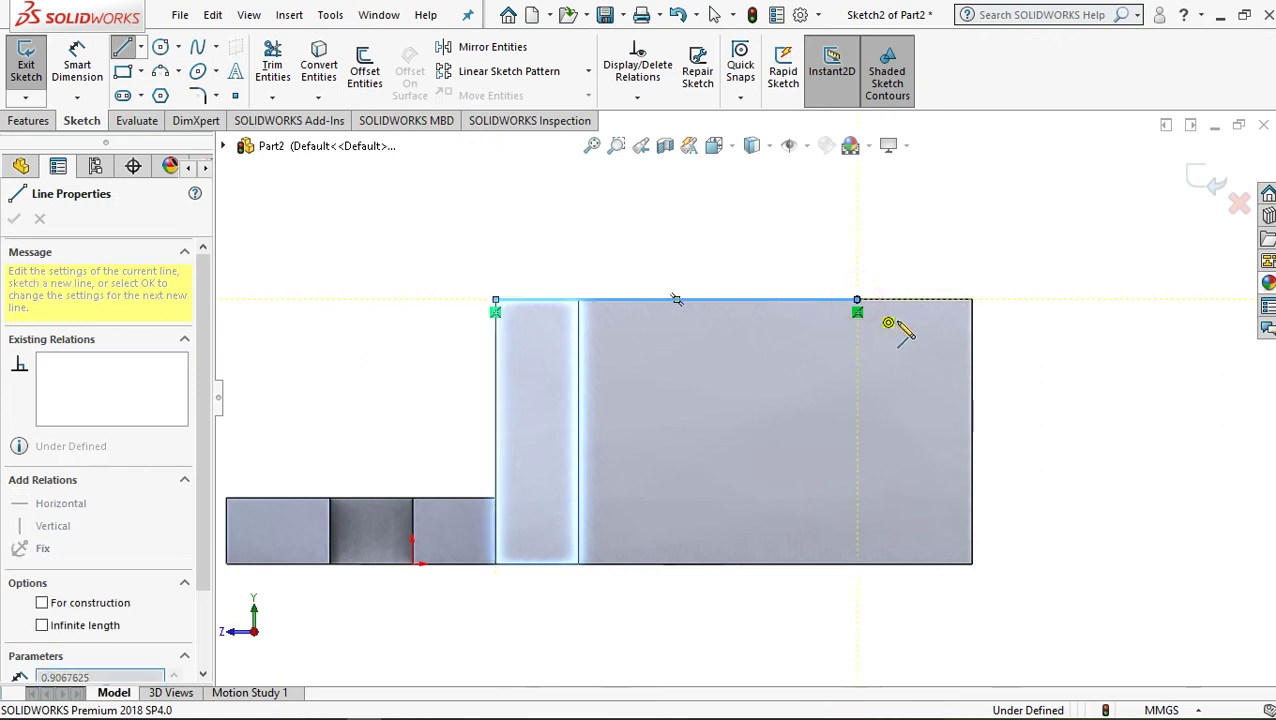
click(972, 362)
click(972, 299)
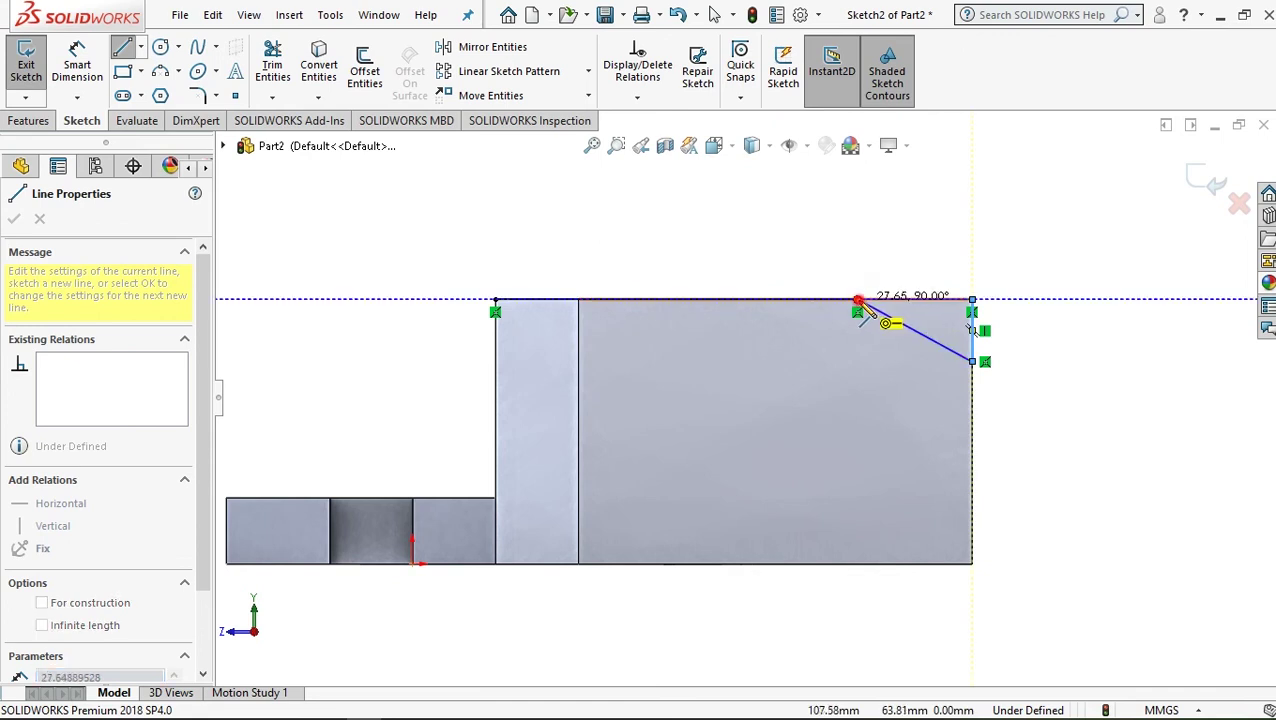
click(857, 299)
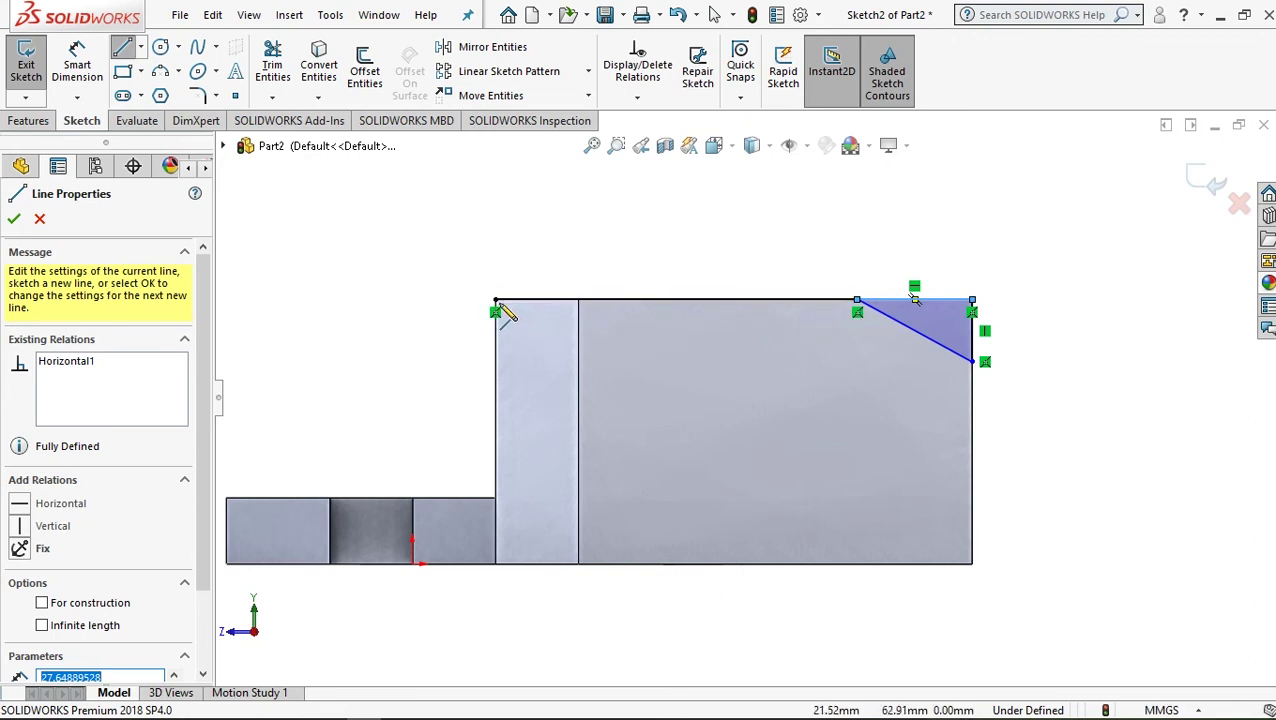
click(88, 74)
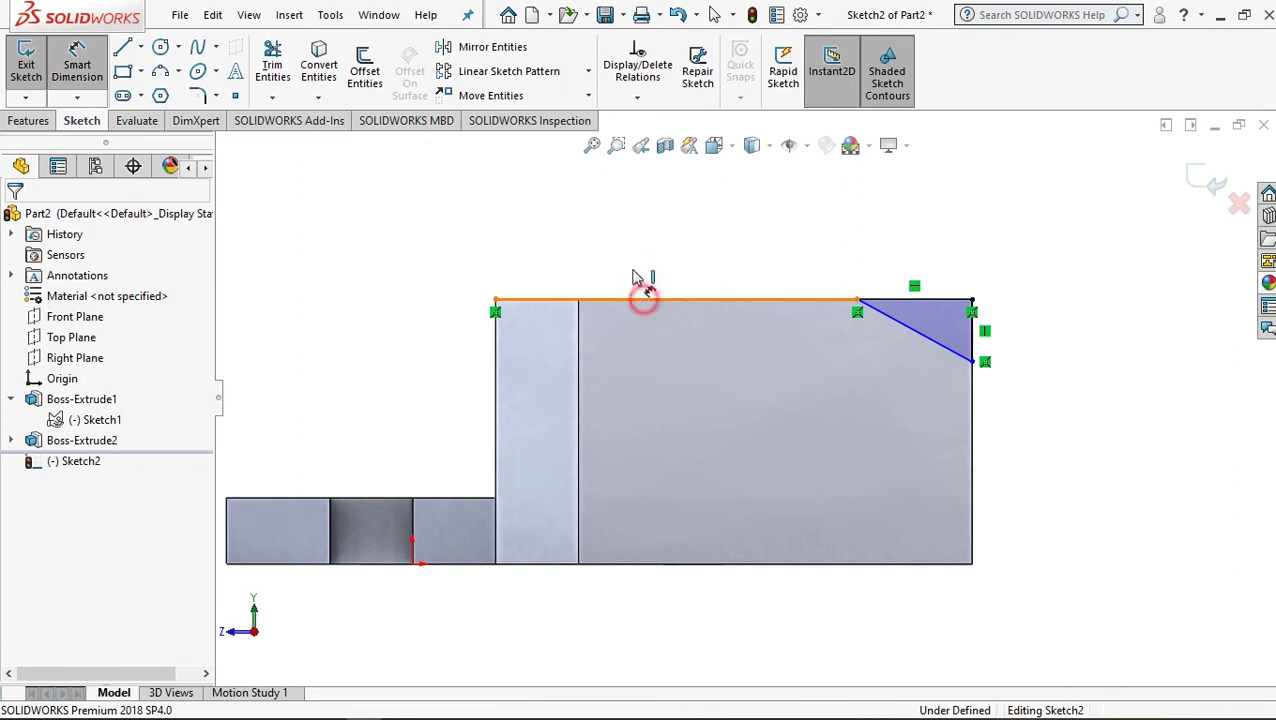
Dimension the triangle's top line to 75 mm and the diagonal's angle to 30°
click(630, 262)
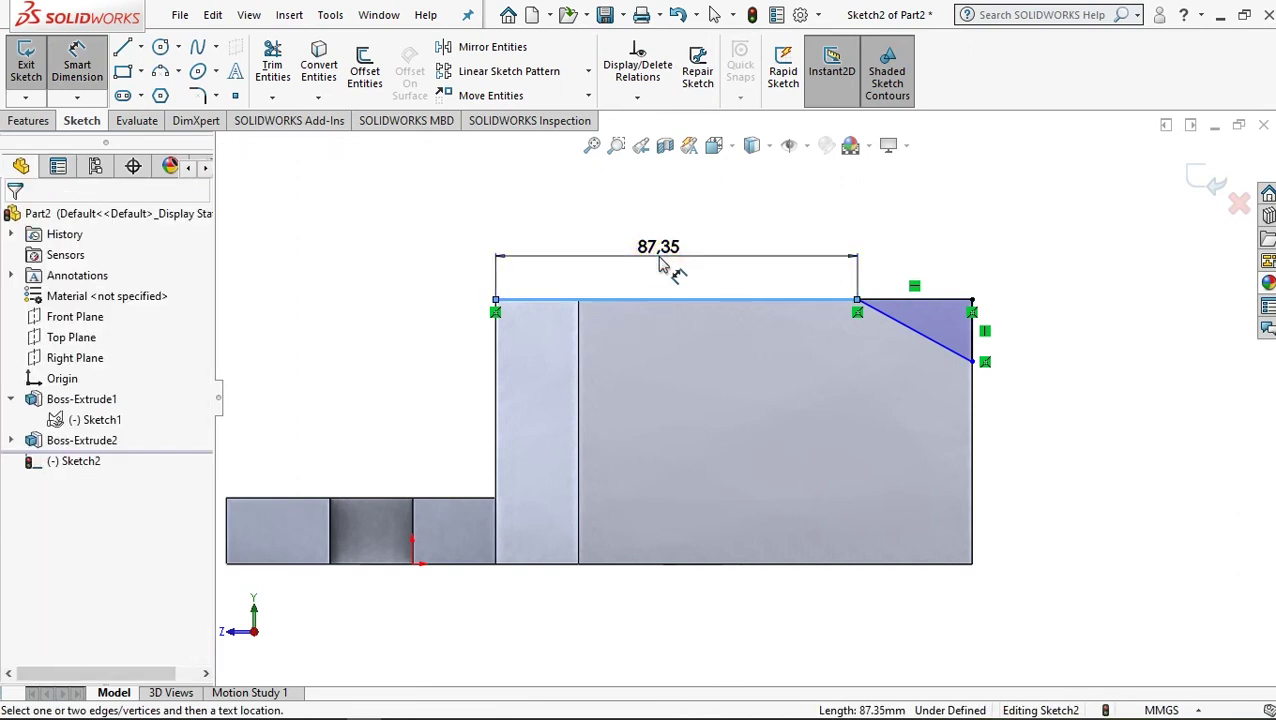
click(660, 263)
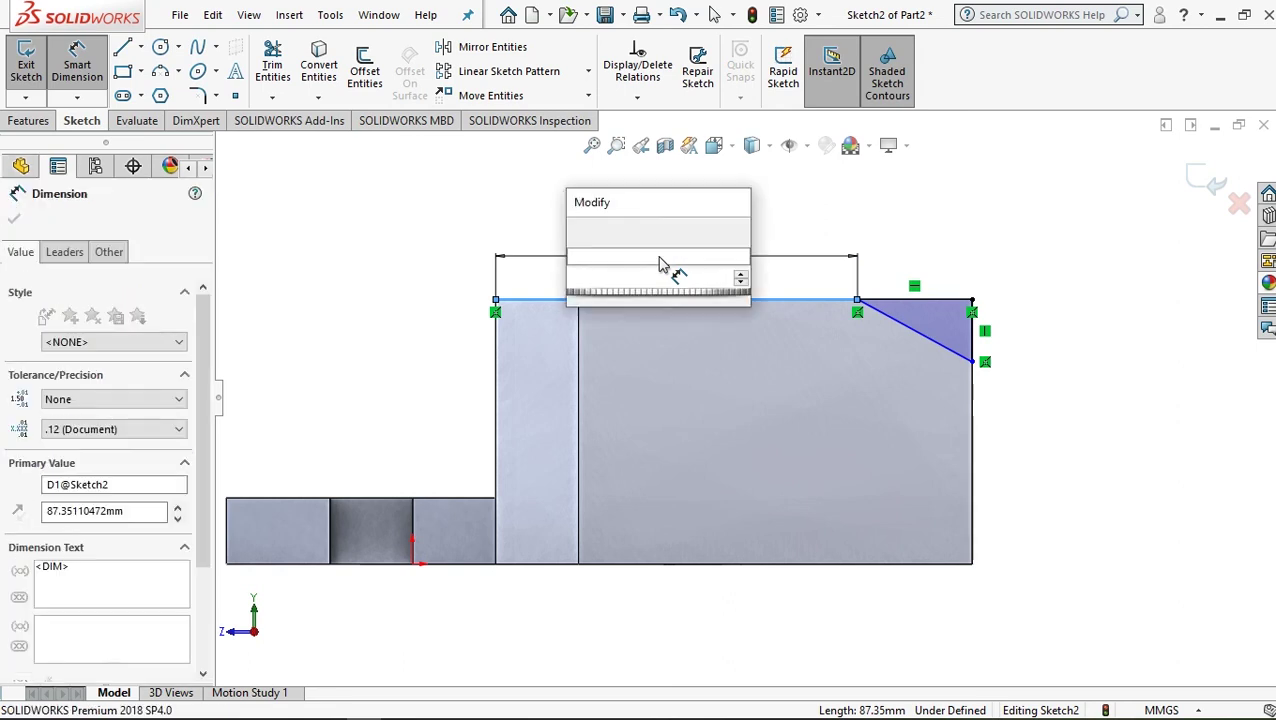
text(75)
click(580, 233)
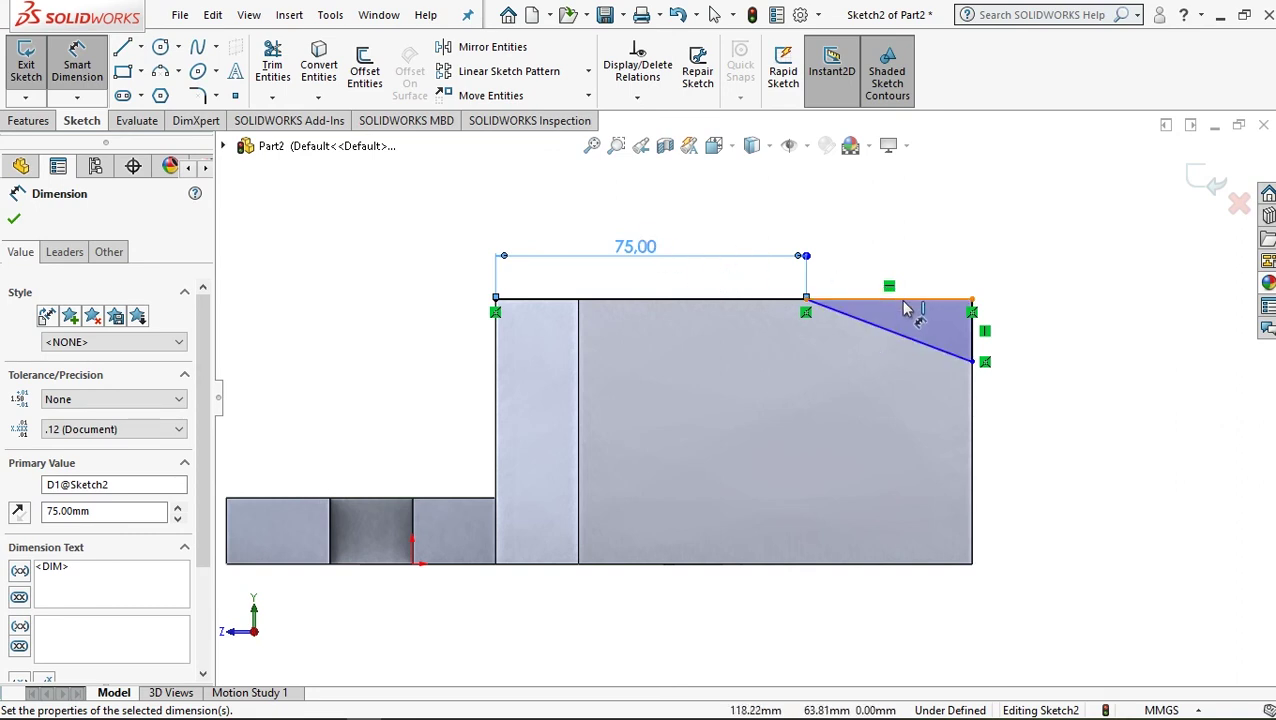
click(902, 338)
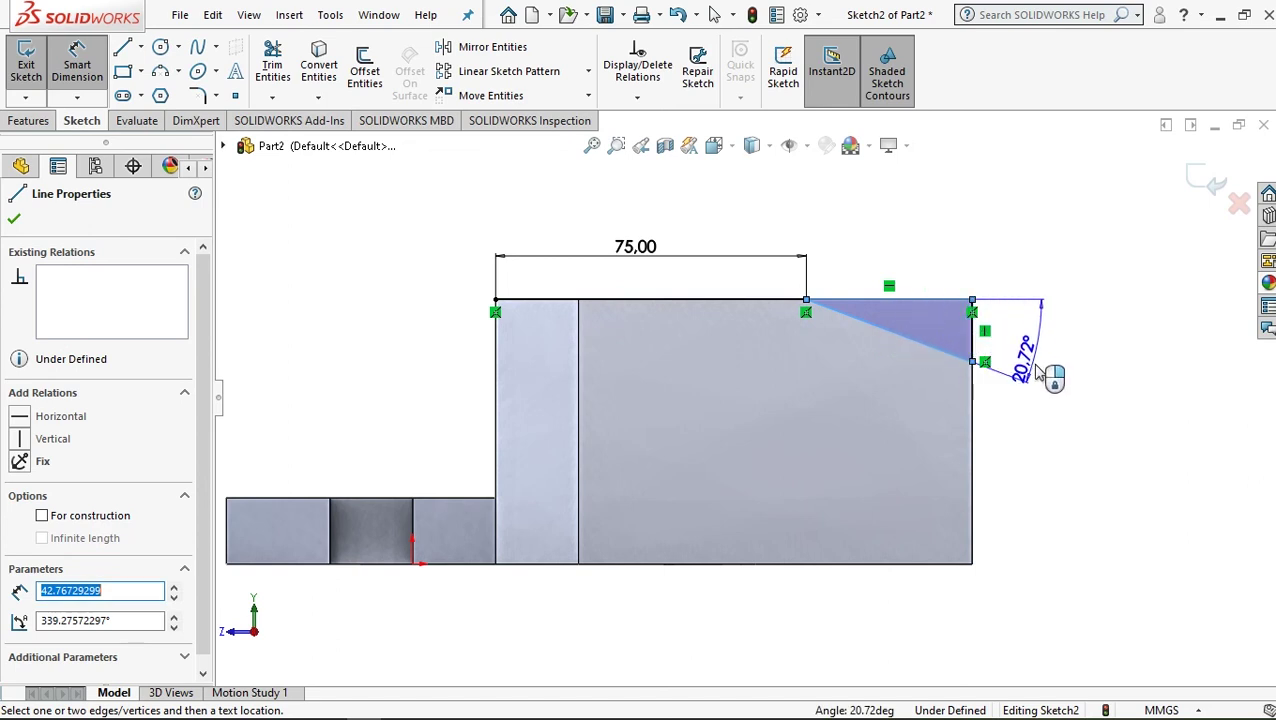
click(1040, 373)
text(30)
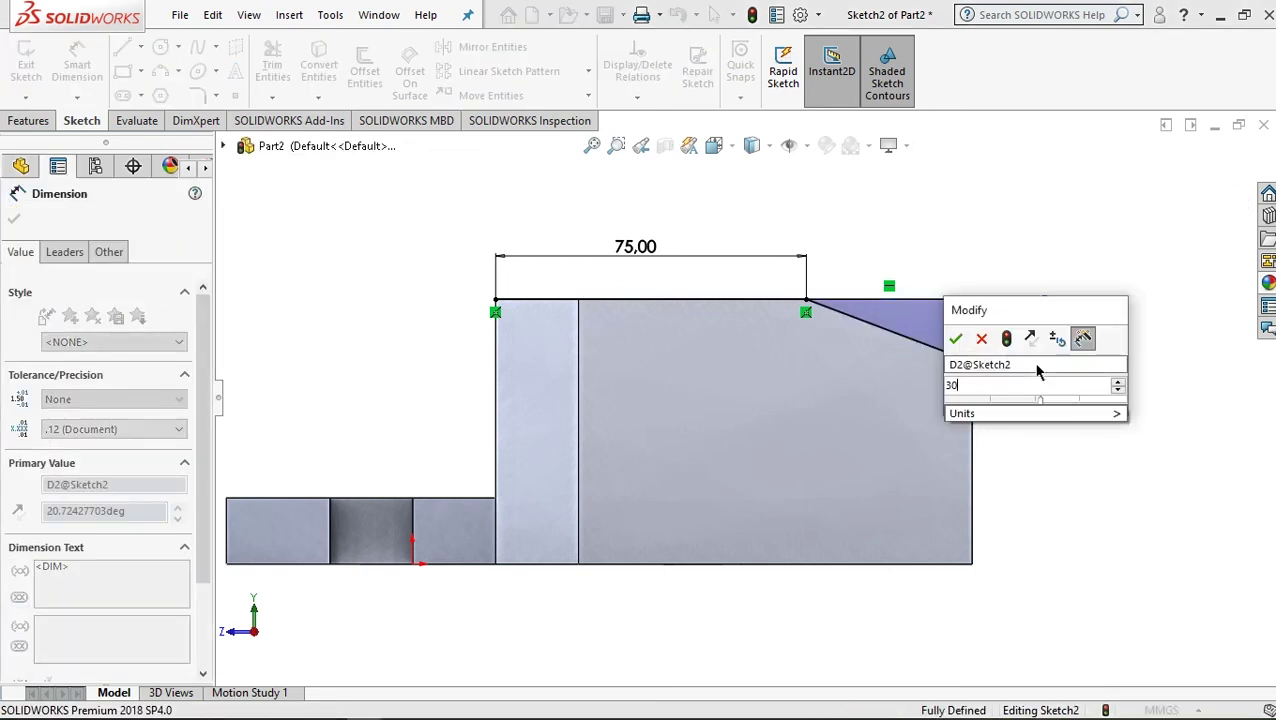
click(957, 340)
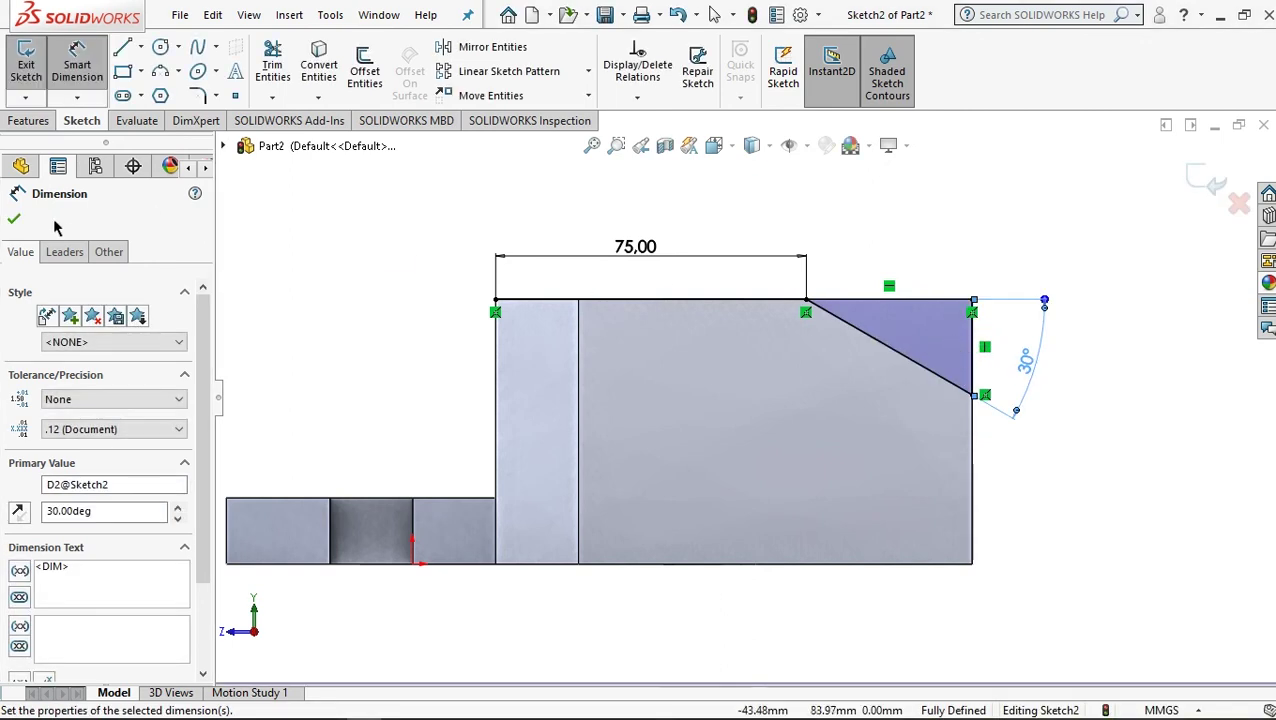
click(14, 219)
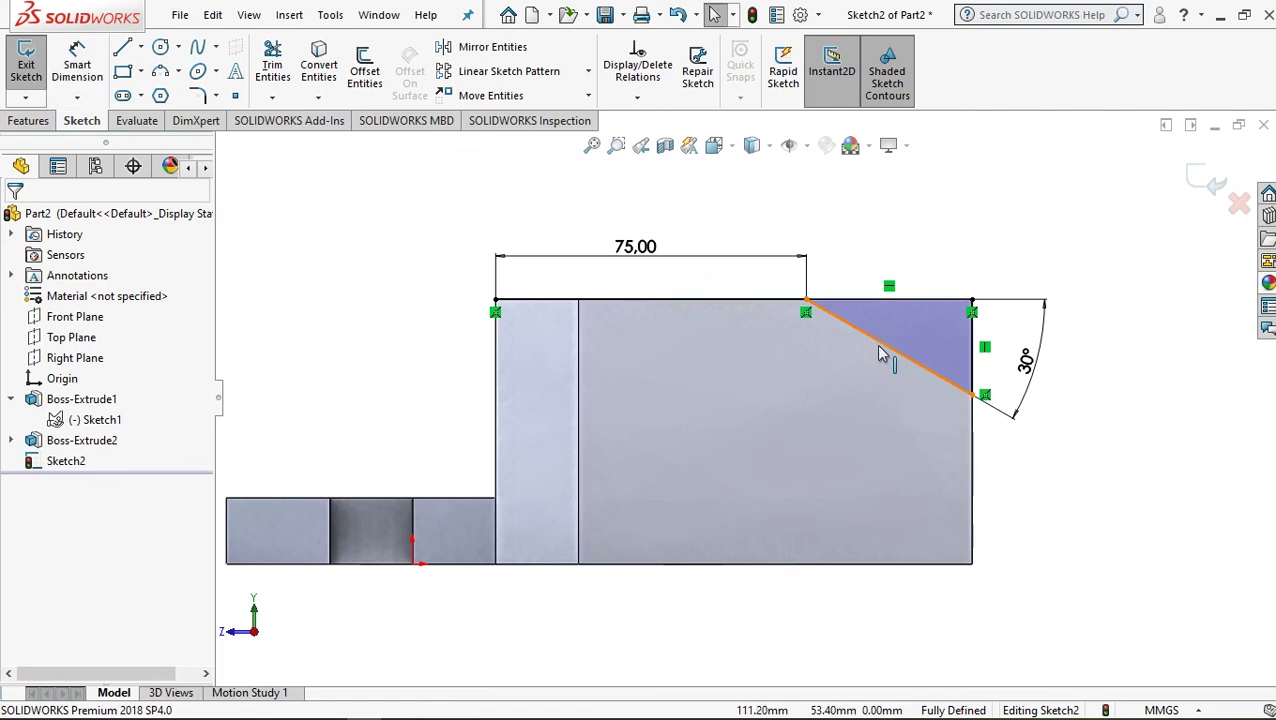
Convert the long top sketch line to construction geometry
middle_drag(1017, 356, 953, 418)
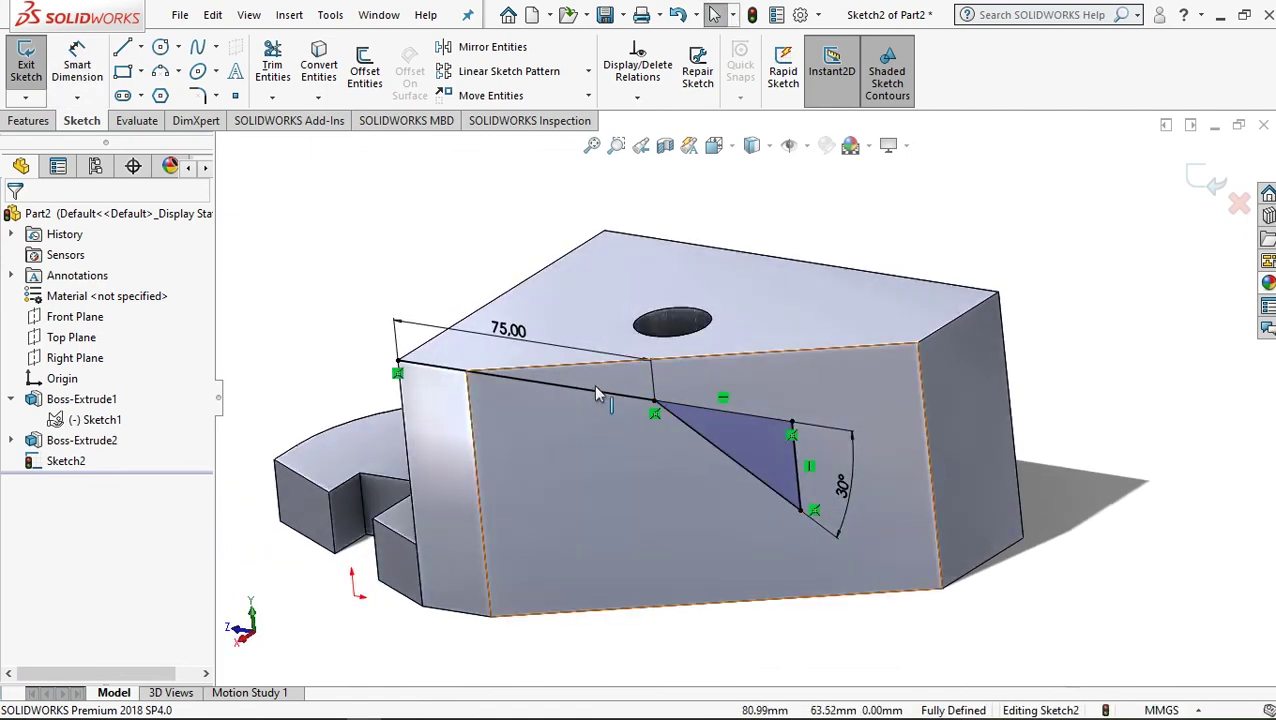
click(590, 398)
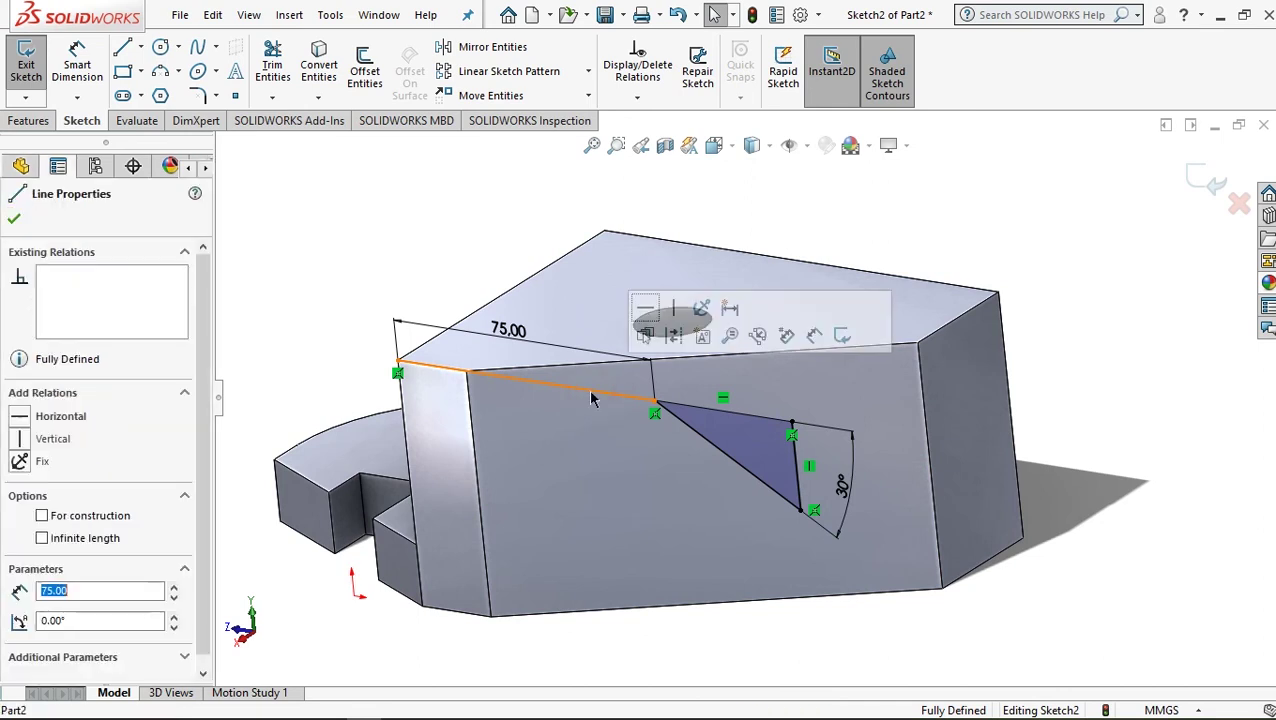
click(41, 516)
click(13, 219)
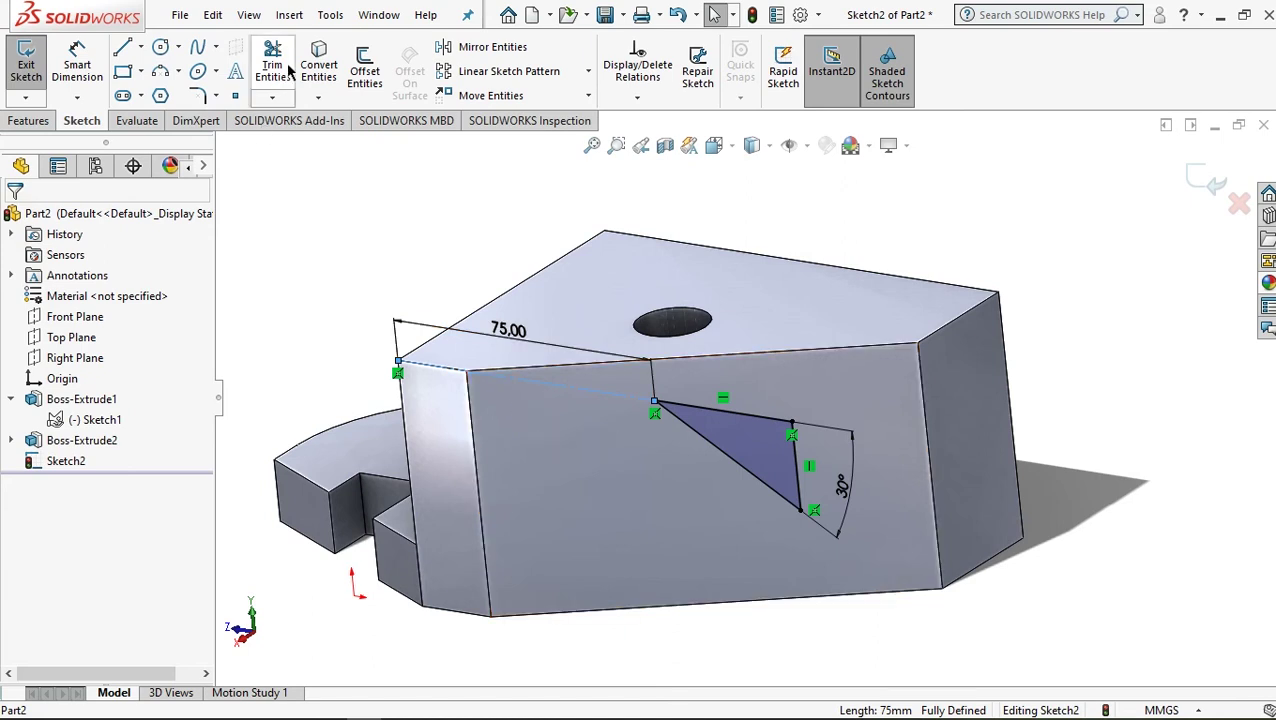
Extrude-cut the Sketch2 triangle 131 mm blind, creating Cut-Extrude1 that bevels the upright's corner
click(25, 120)
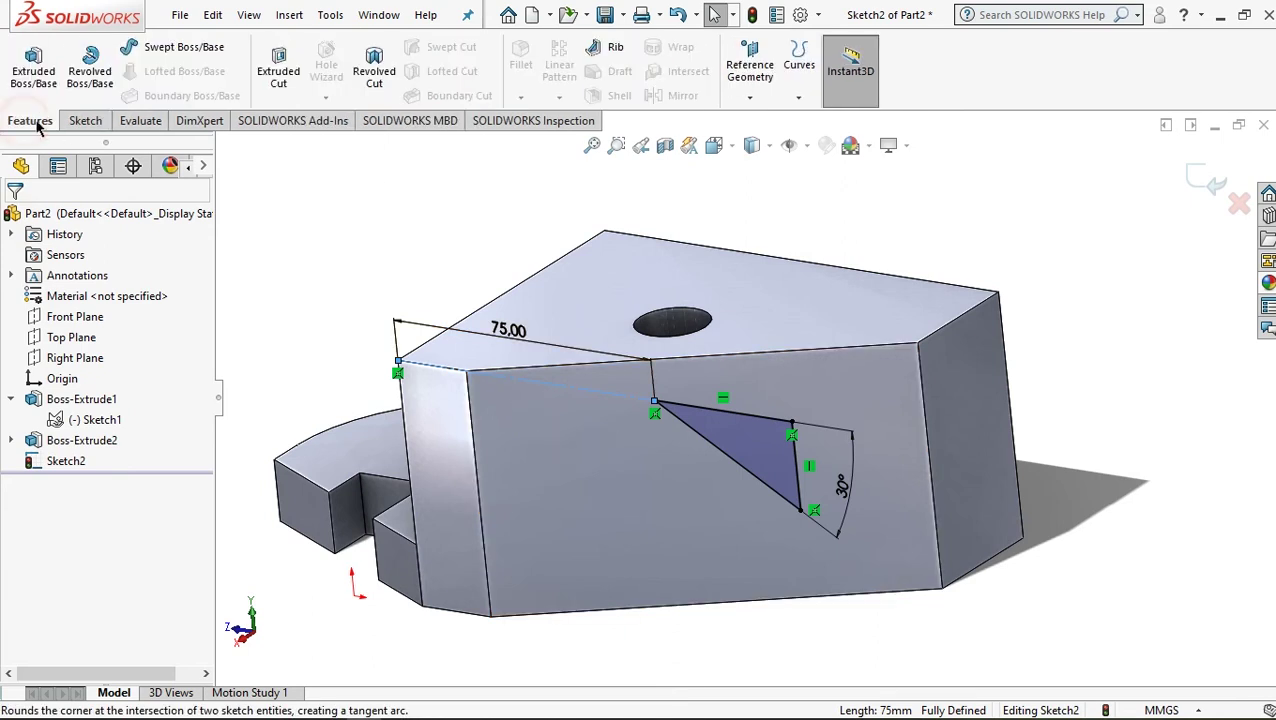
click(282, 76)
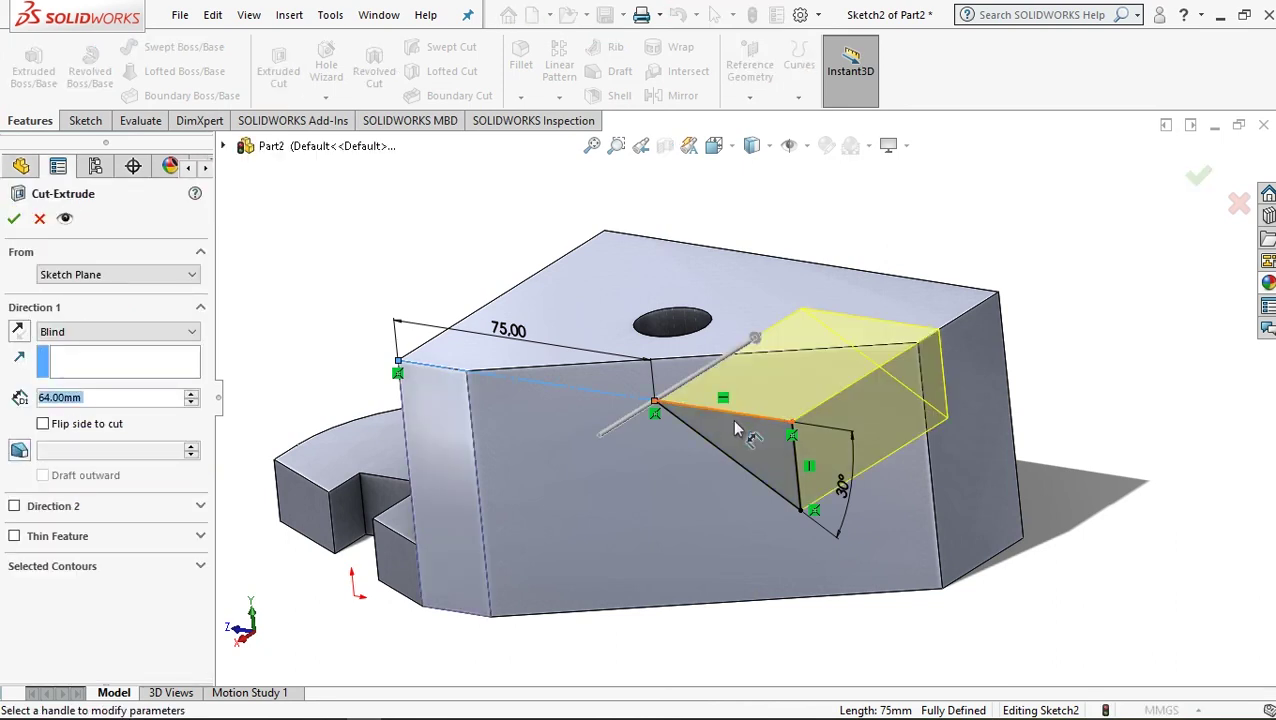
middle_drag(848, 408, 840, 450)
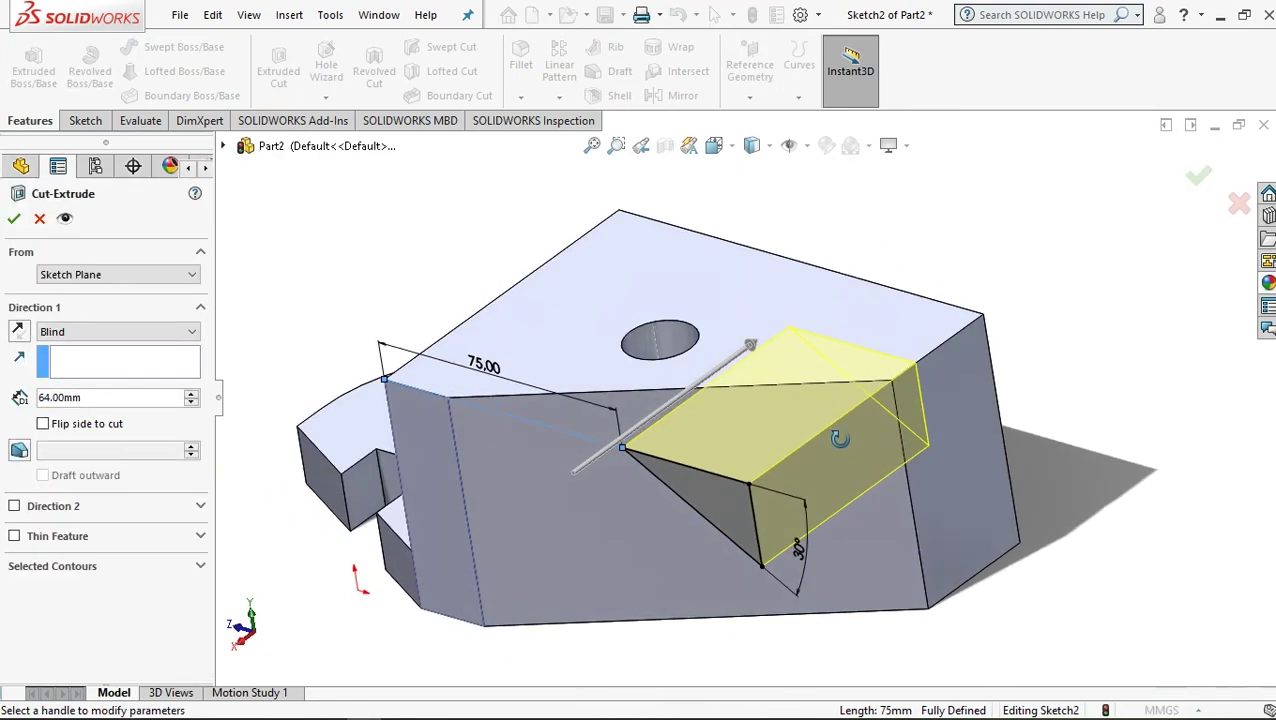
click(765, 352)
drag(840, 313, 945, 285)
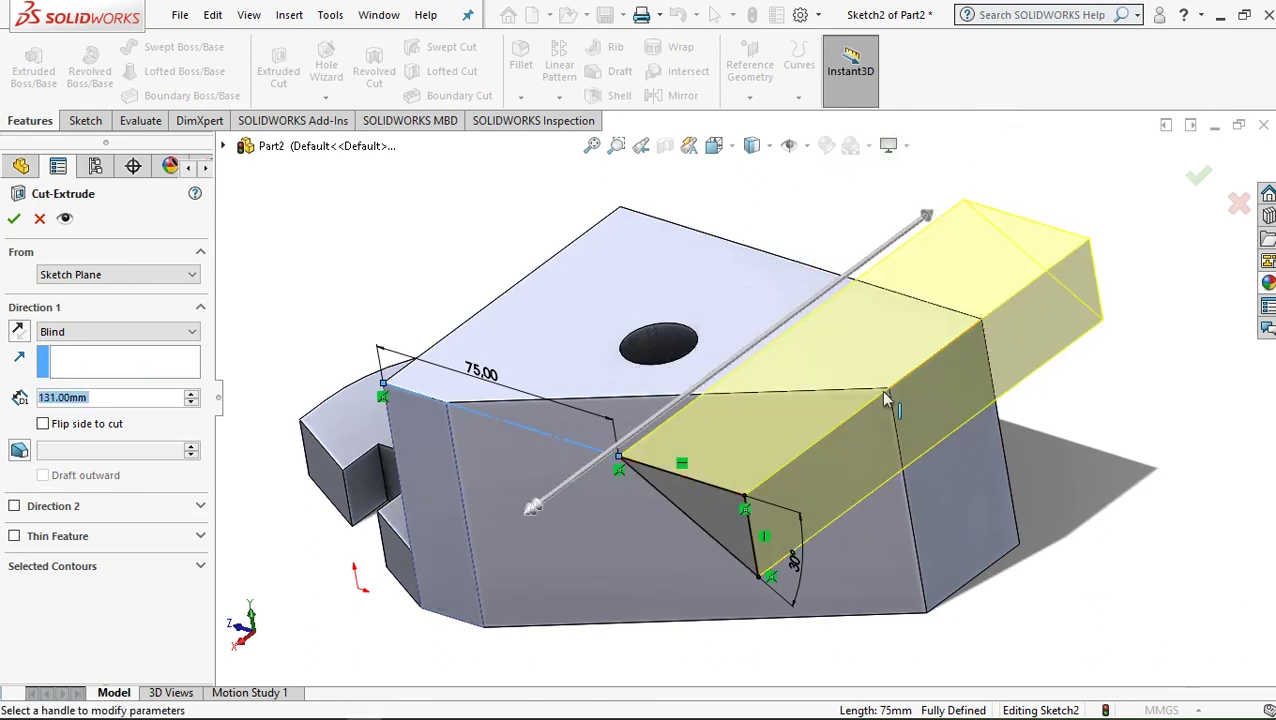
scroll(885, 400, up, 2)
middle_drag(910, 376, 880, 327)
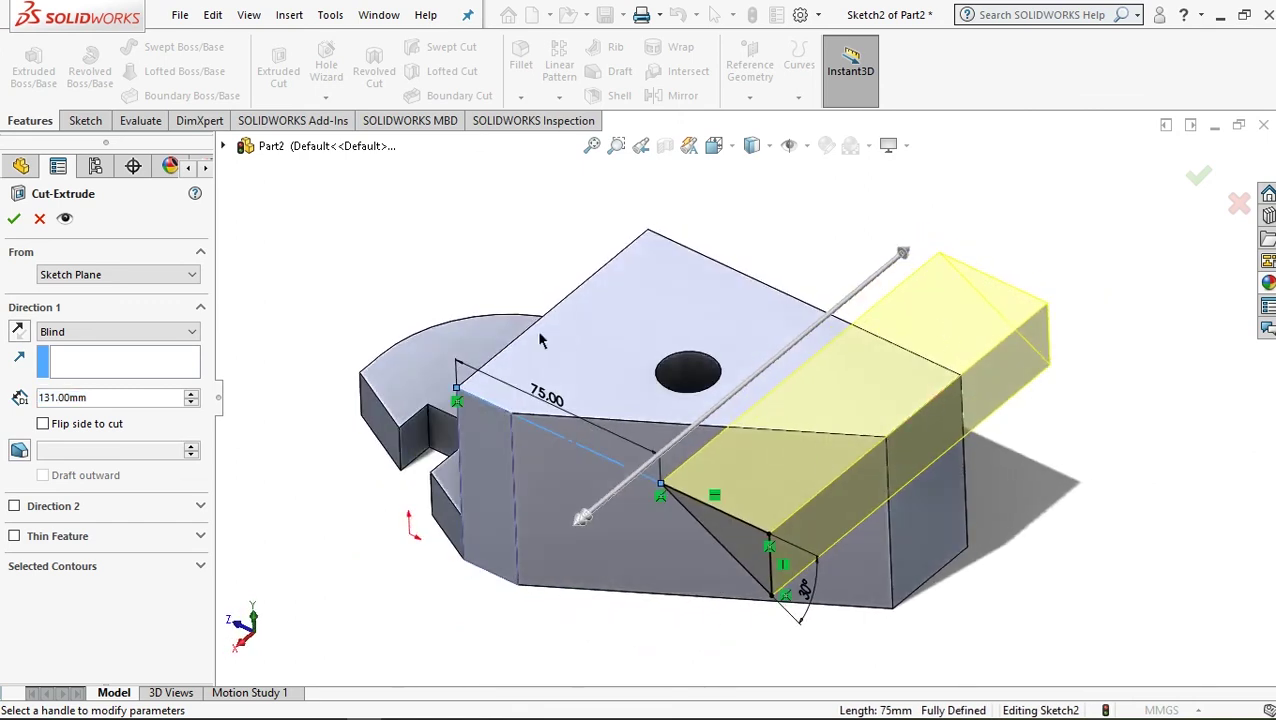
click(14, 218)
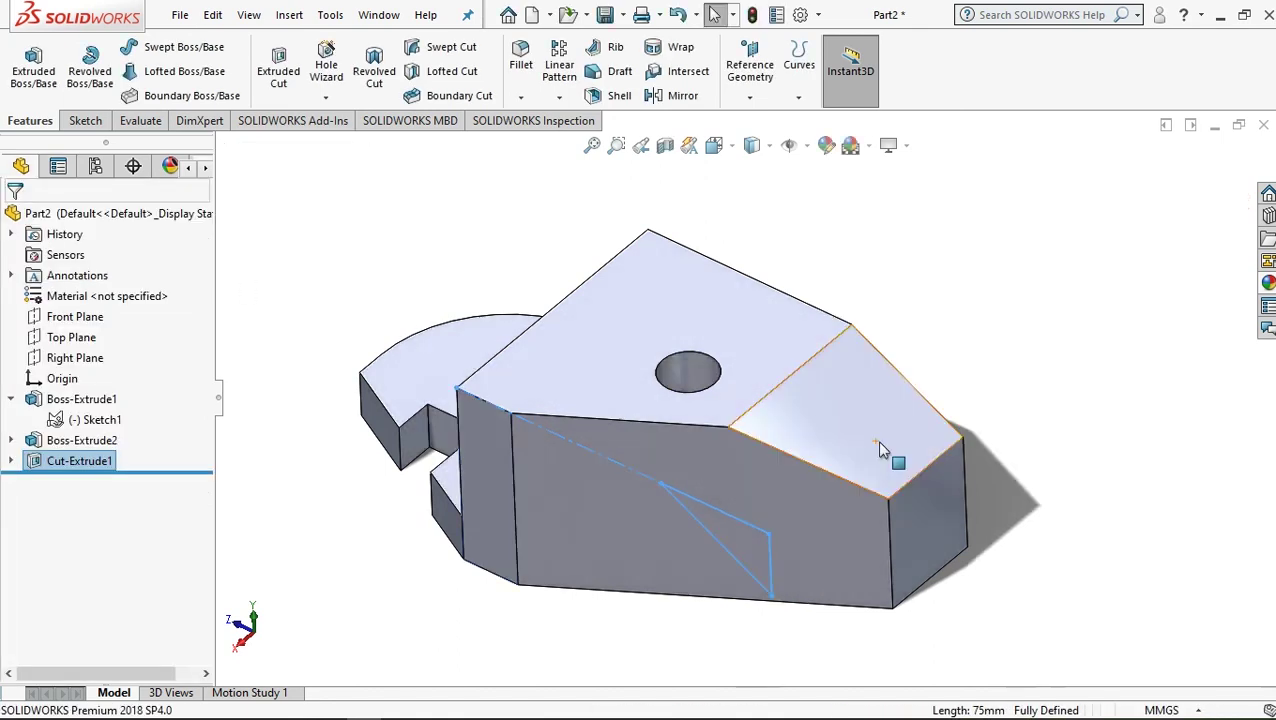
Open Sketch3 on the upright's front face, viewed Normal To, with the Circle tool ready
scroll(967, 453, up, 3)
mouse_move(862, 540)
middle_down()
mouse_move(940, 507)
mouse_move(1030, 538)
middle_up()
mouse_move(632, 434)
middle_down()
mouse_move(684, 376)
mouse_move(662, 436)
mouse_move(684, 407)
middle_up()
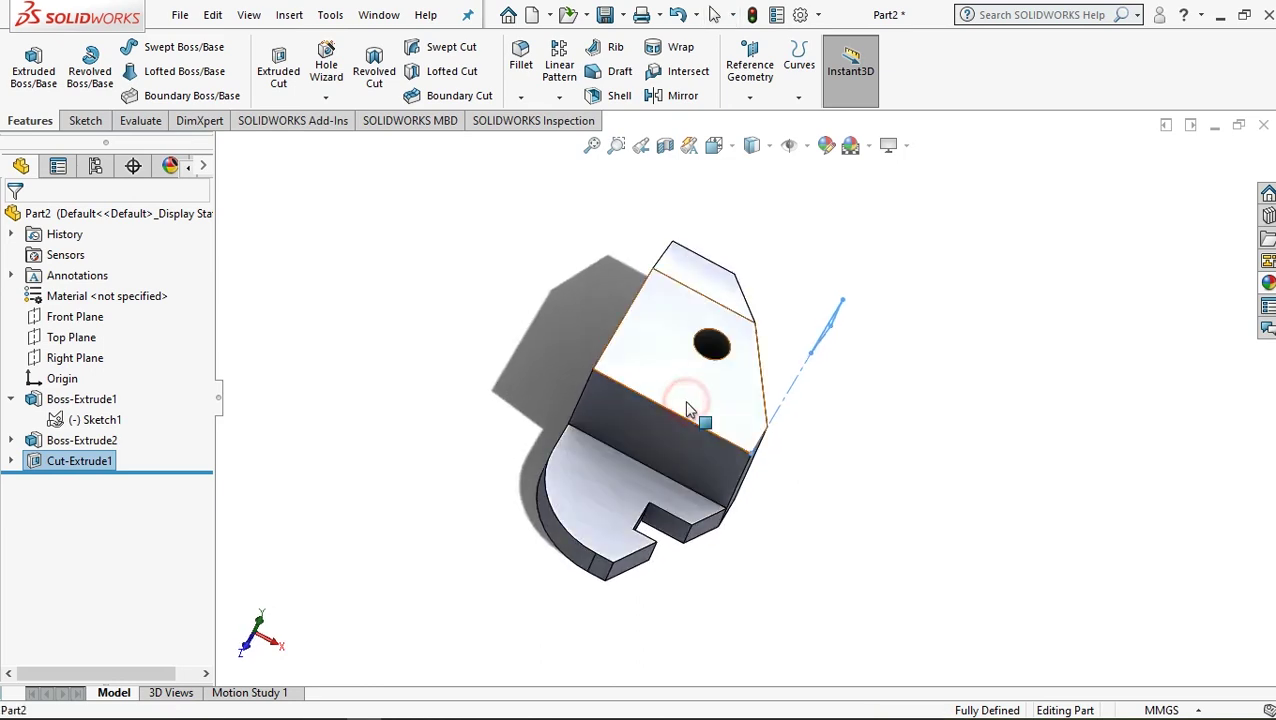
click(684, 407)
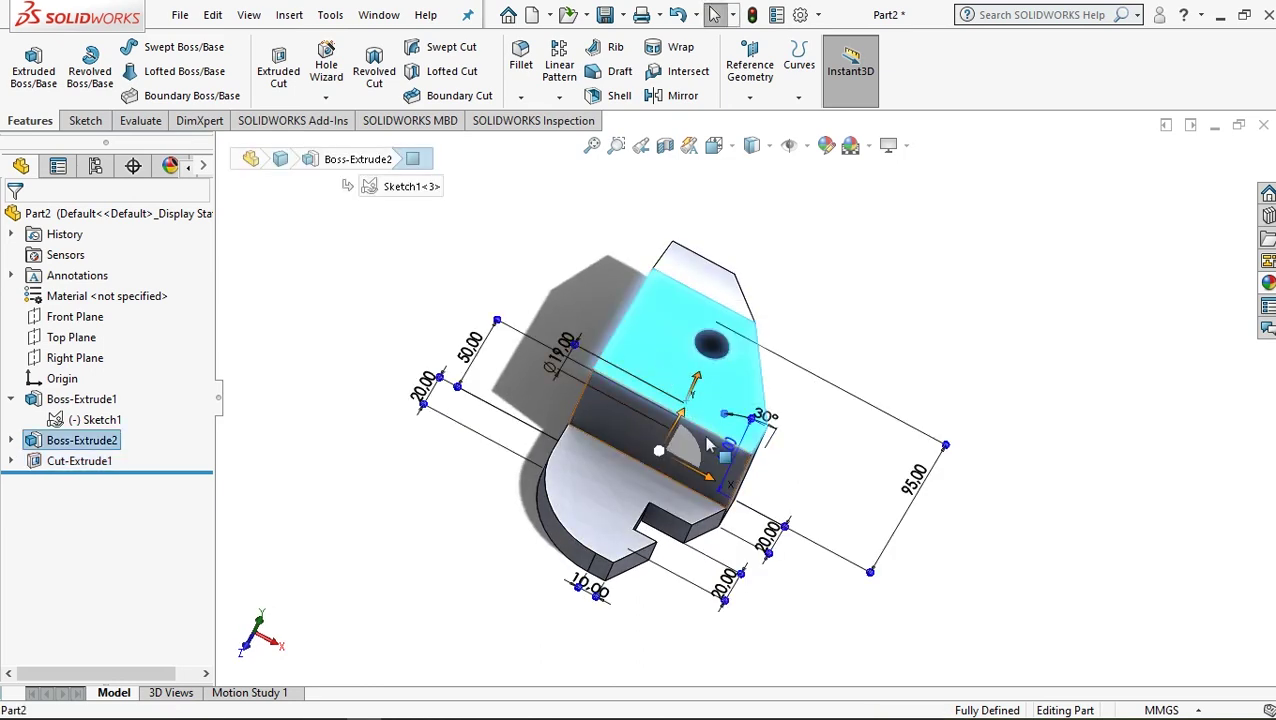
click(900, 350)
click(704, 399)
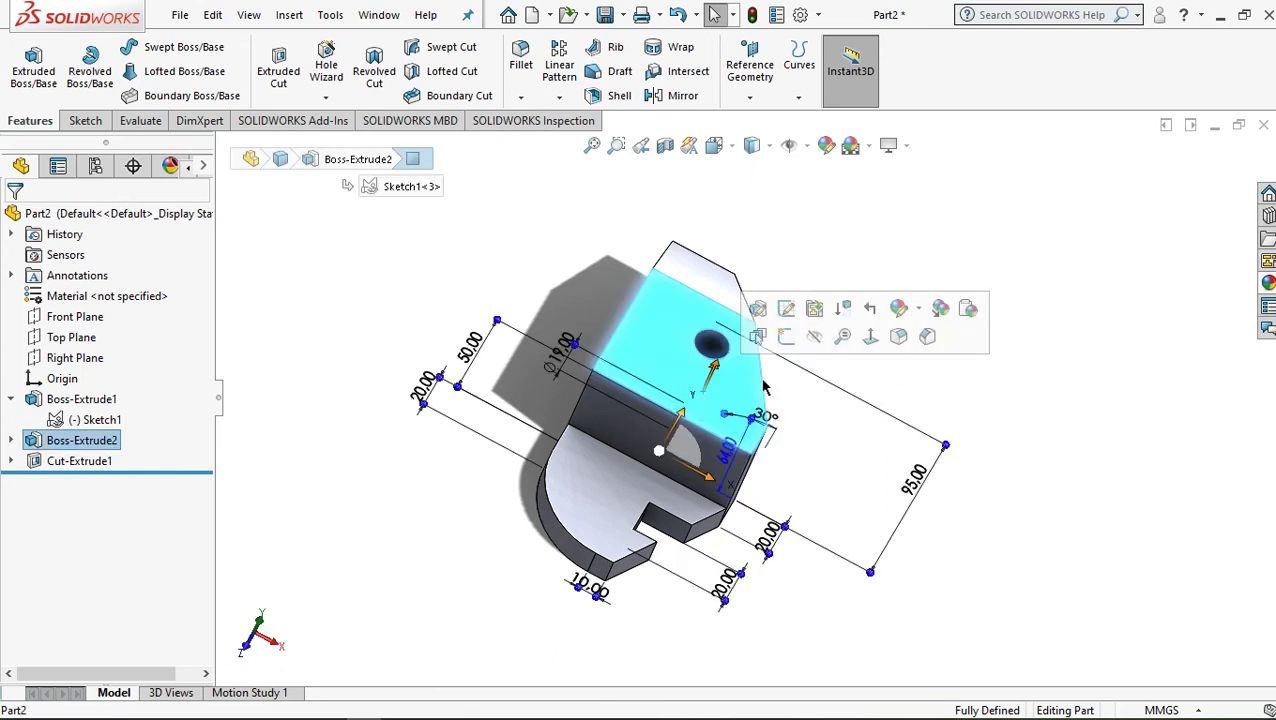
click(870, 342)
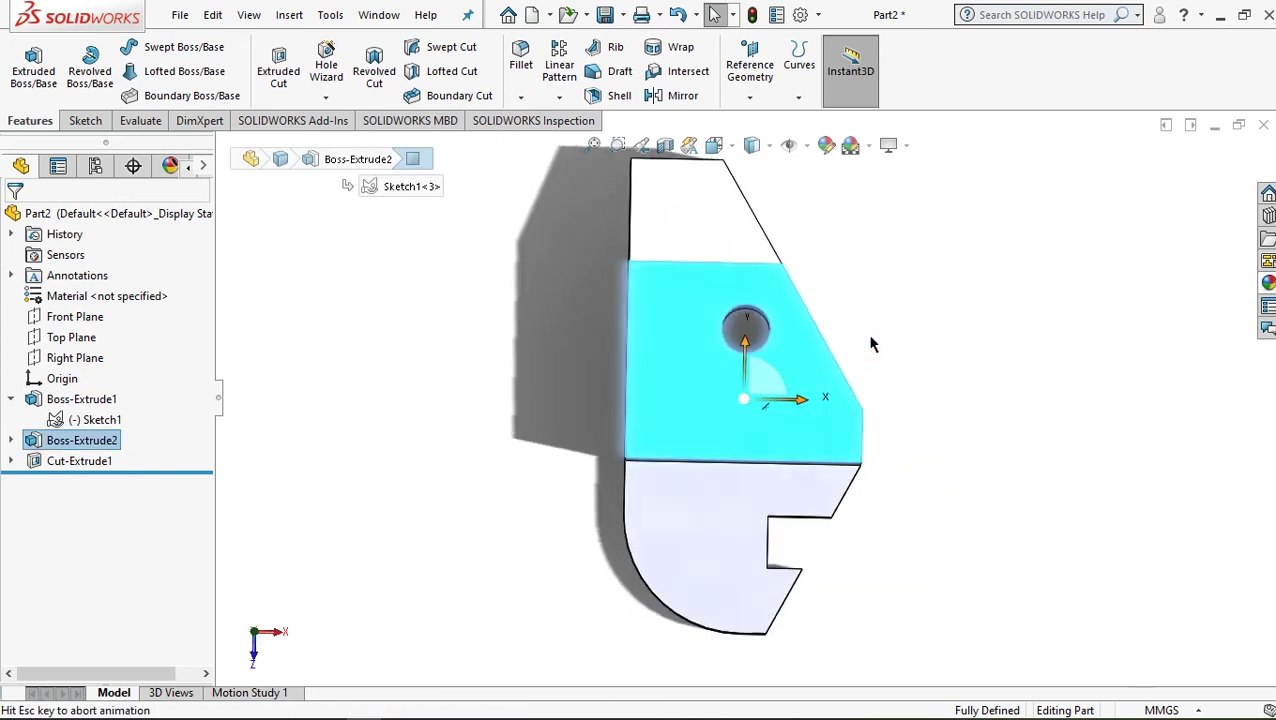
click(84, 121)
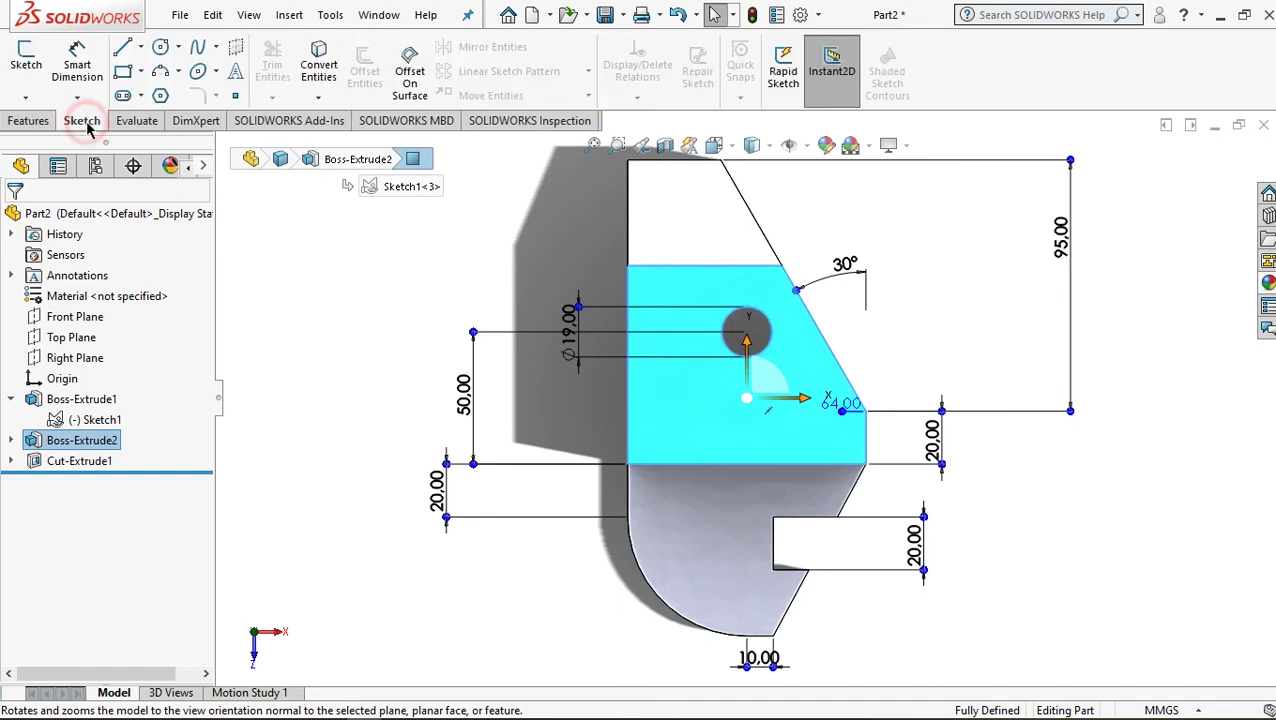
click(160, 48)
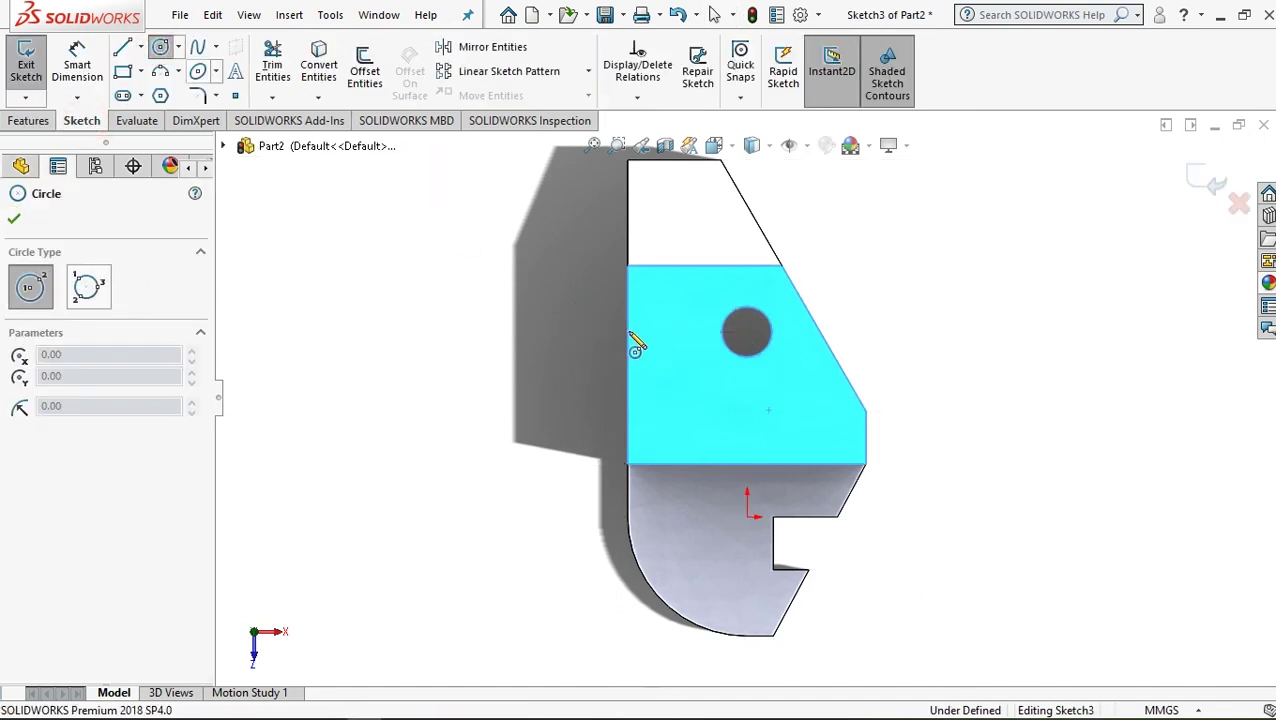
Draw a circle centred on the upright's bottom edge and dimension its diameter as 31,8*2 (63.60 mm)
click(747, 464)
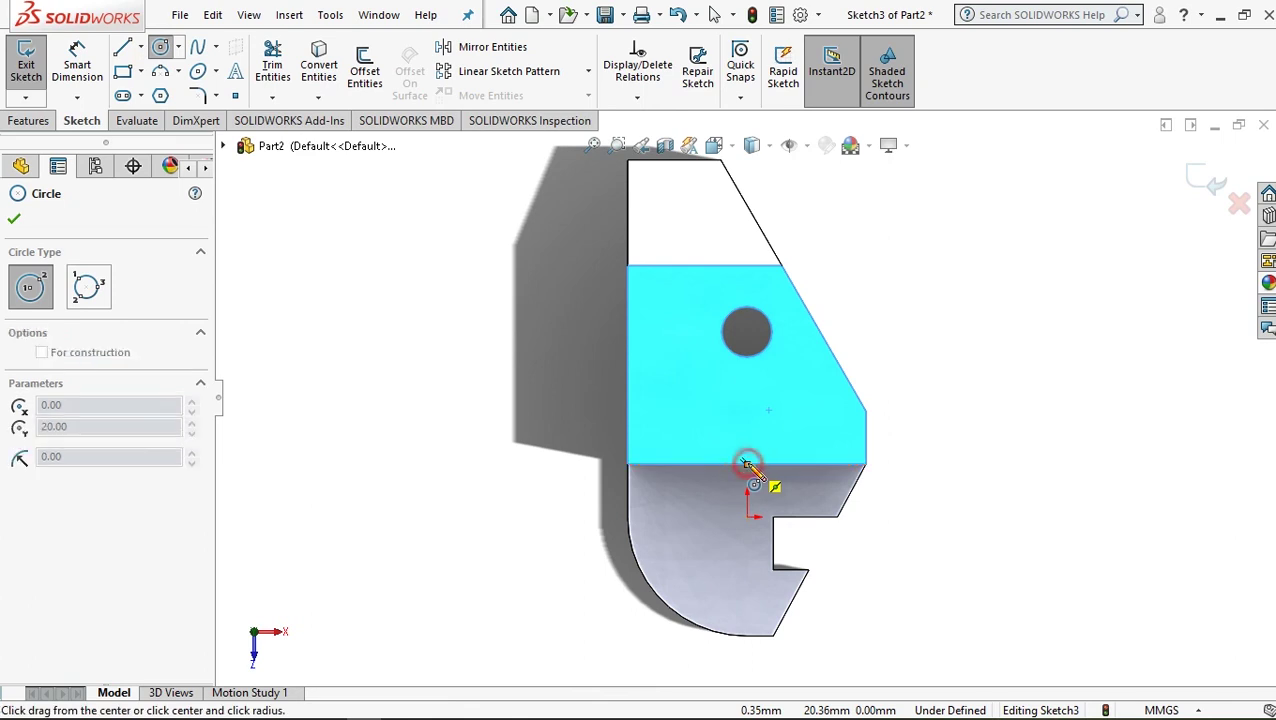
click(747, 400)
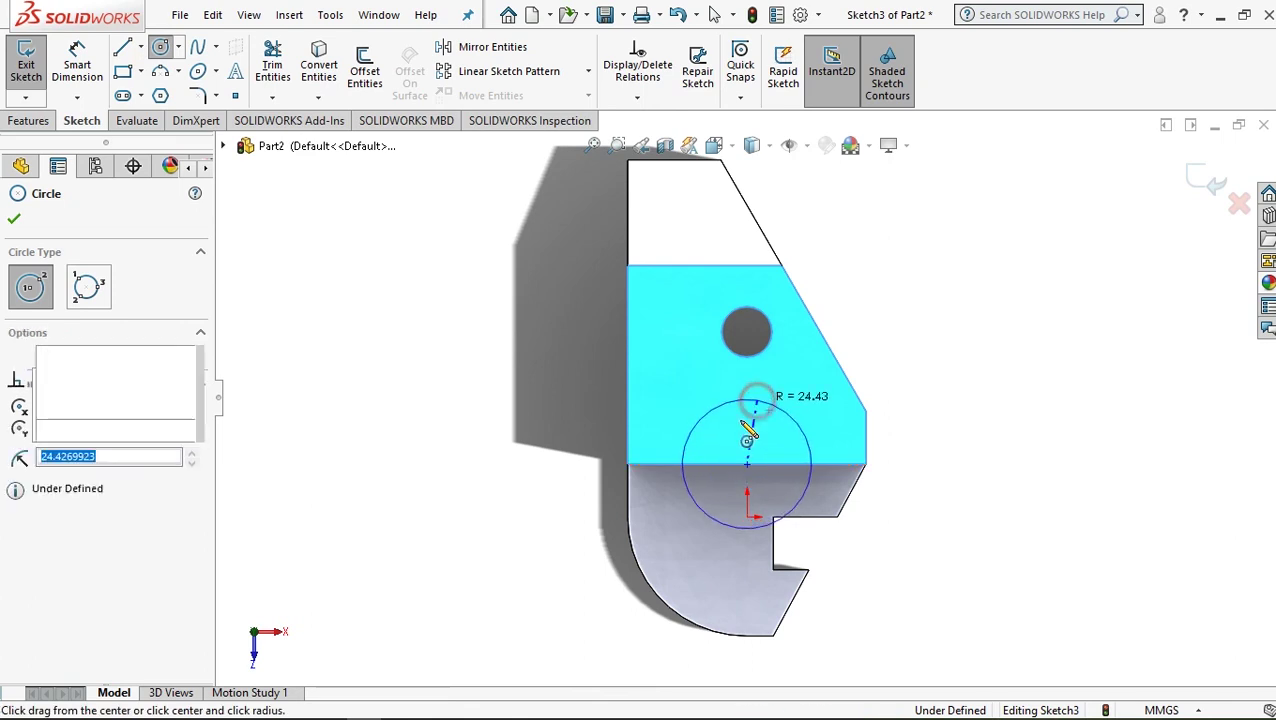
click(77, 62)
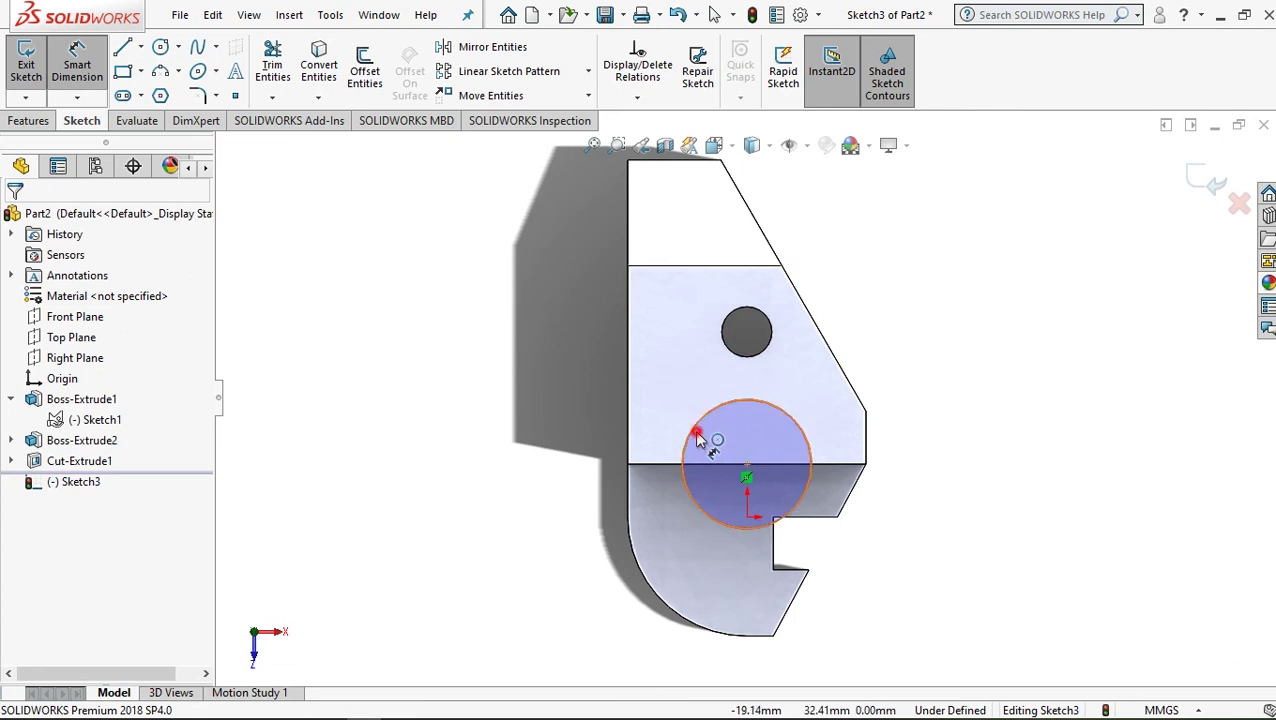
click(693, 430)
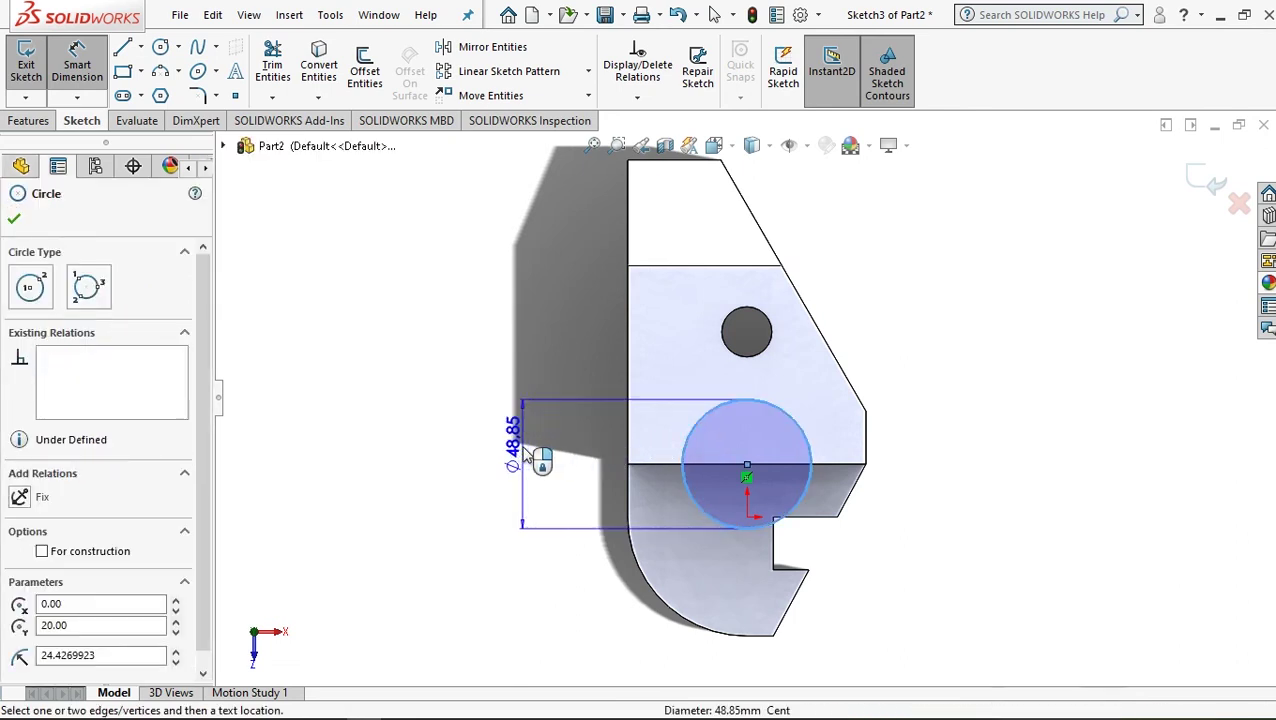
click(526, 455)
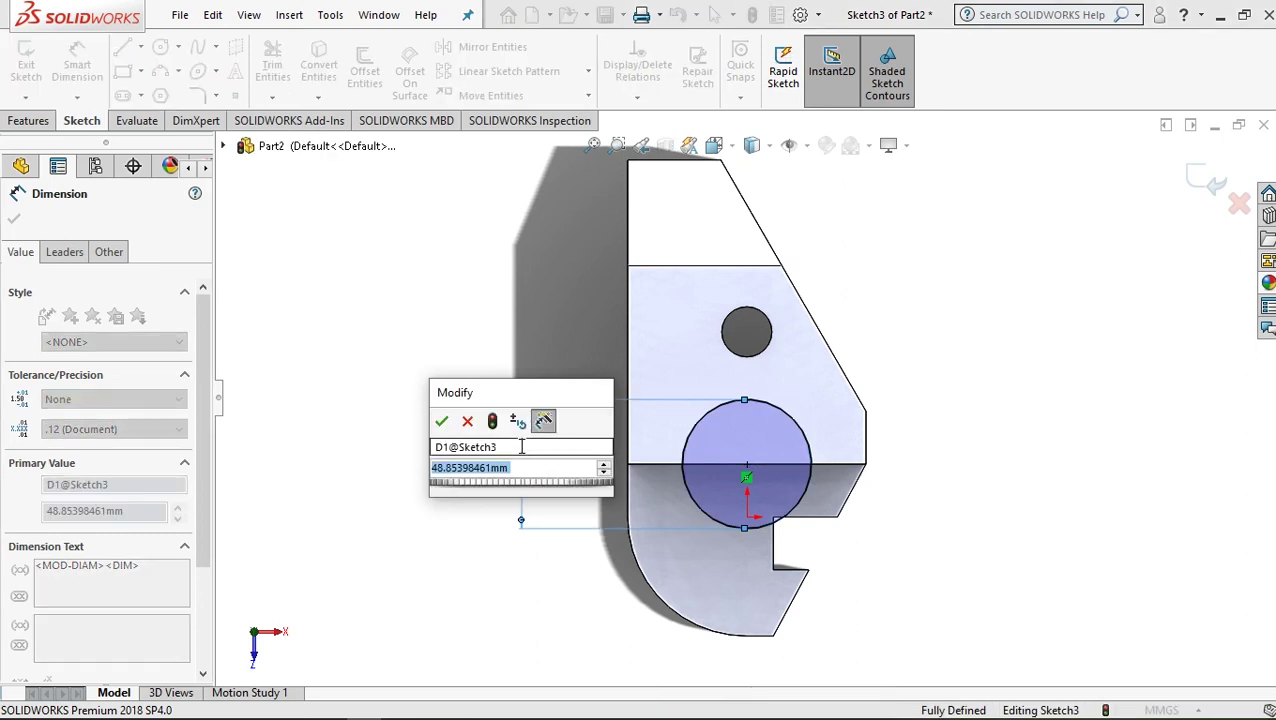
text(3)
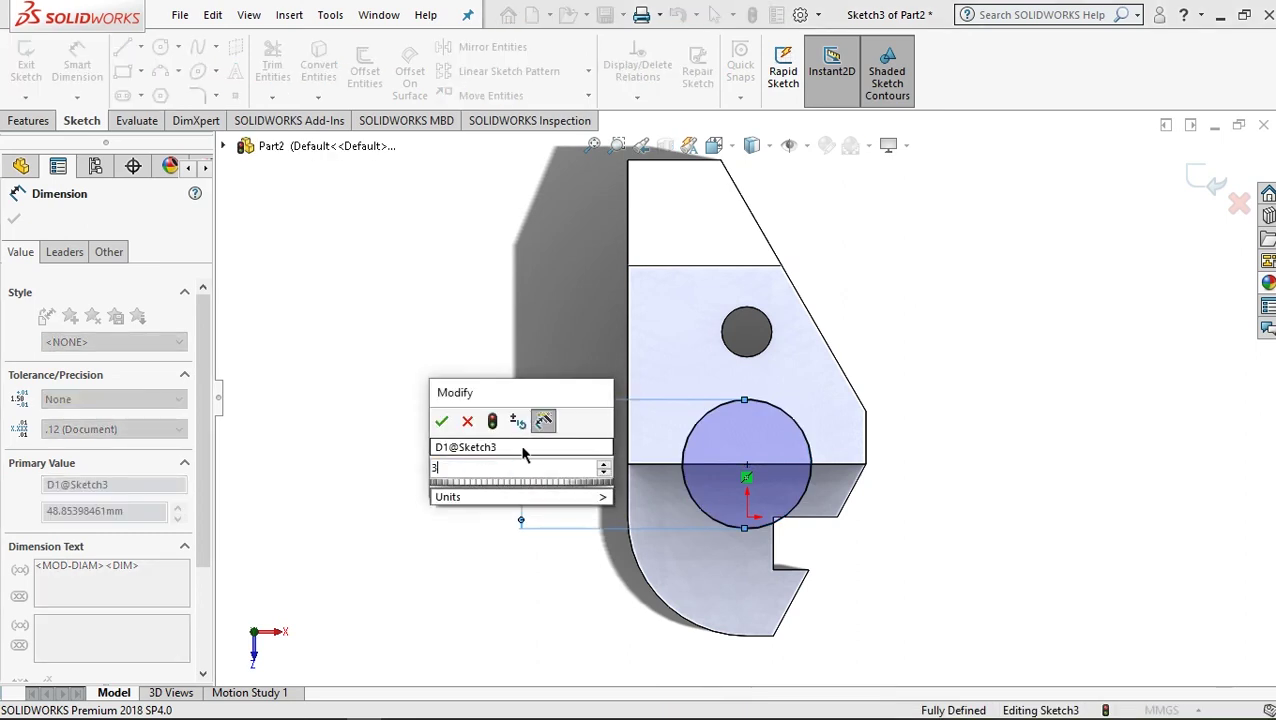
text(1)
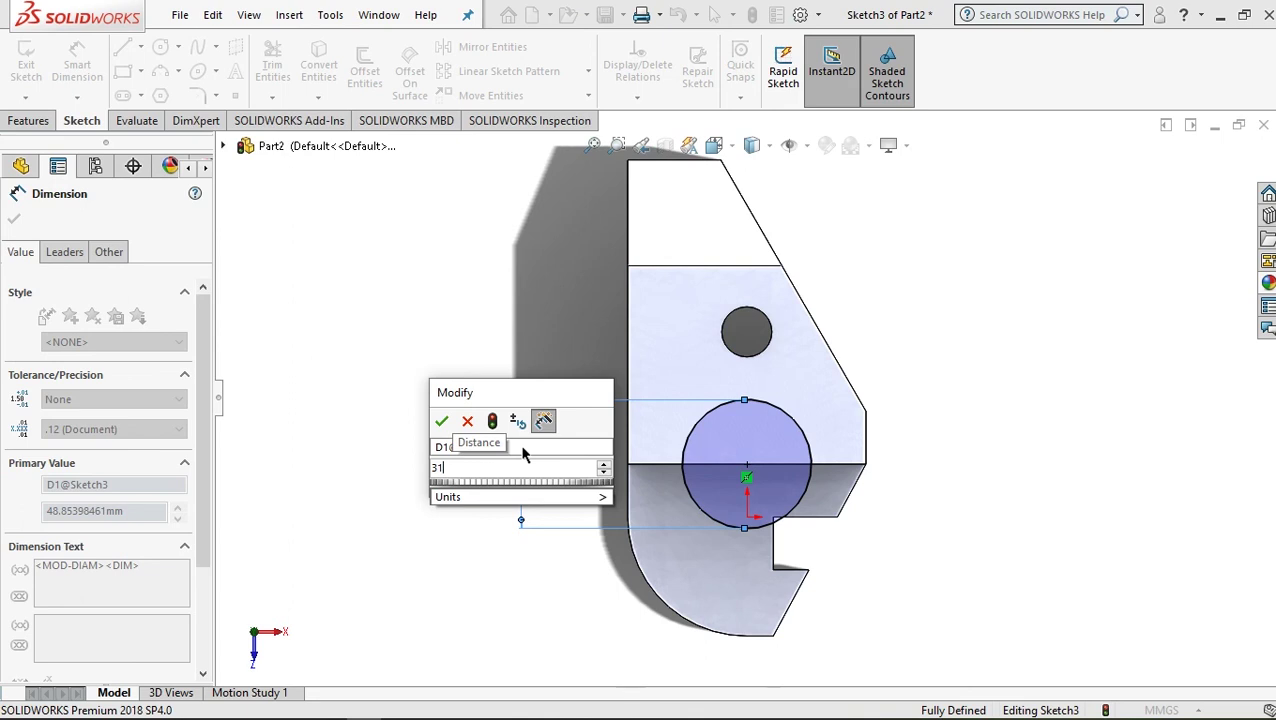
text(,)
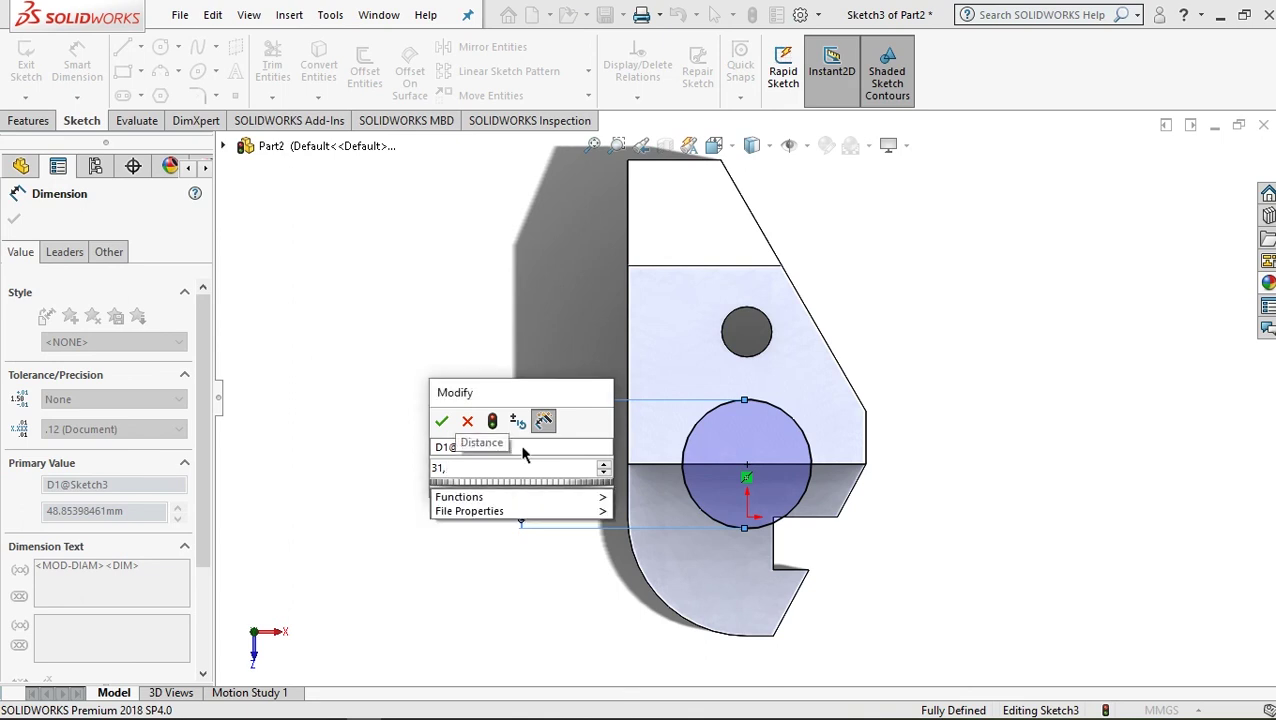
text(8)
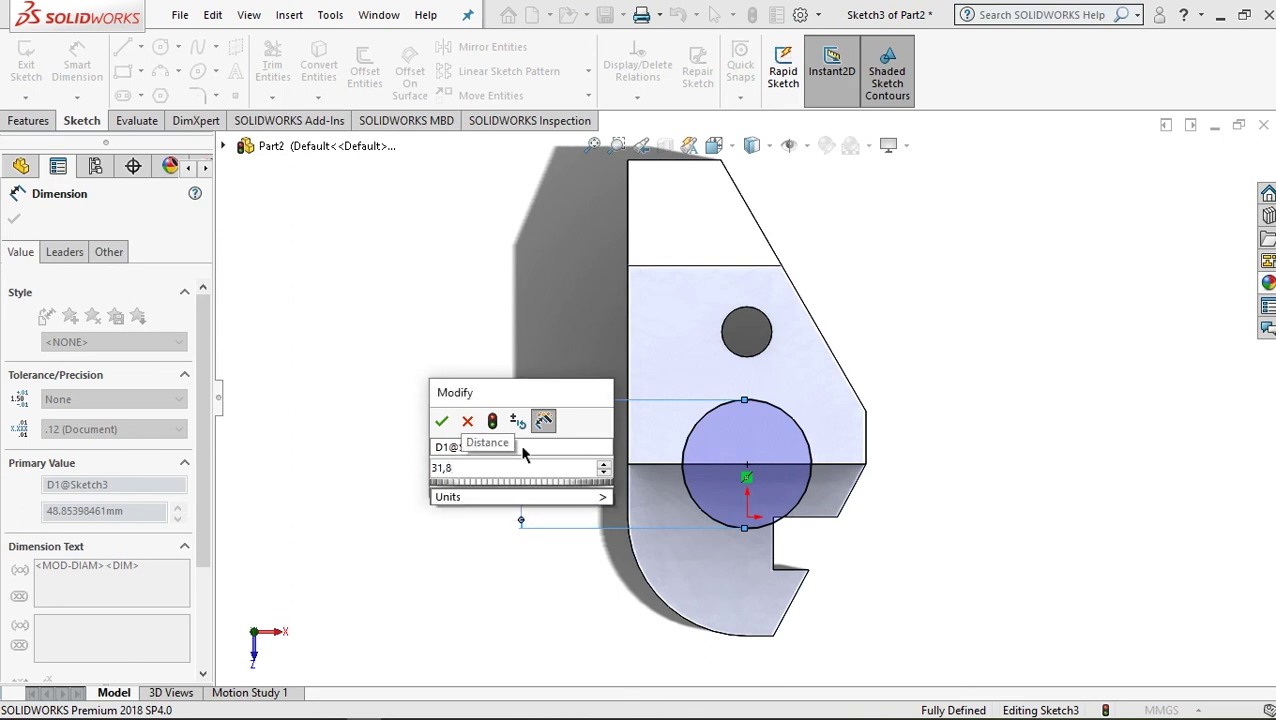
text(*)
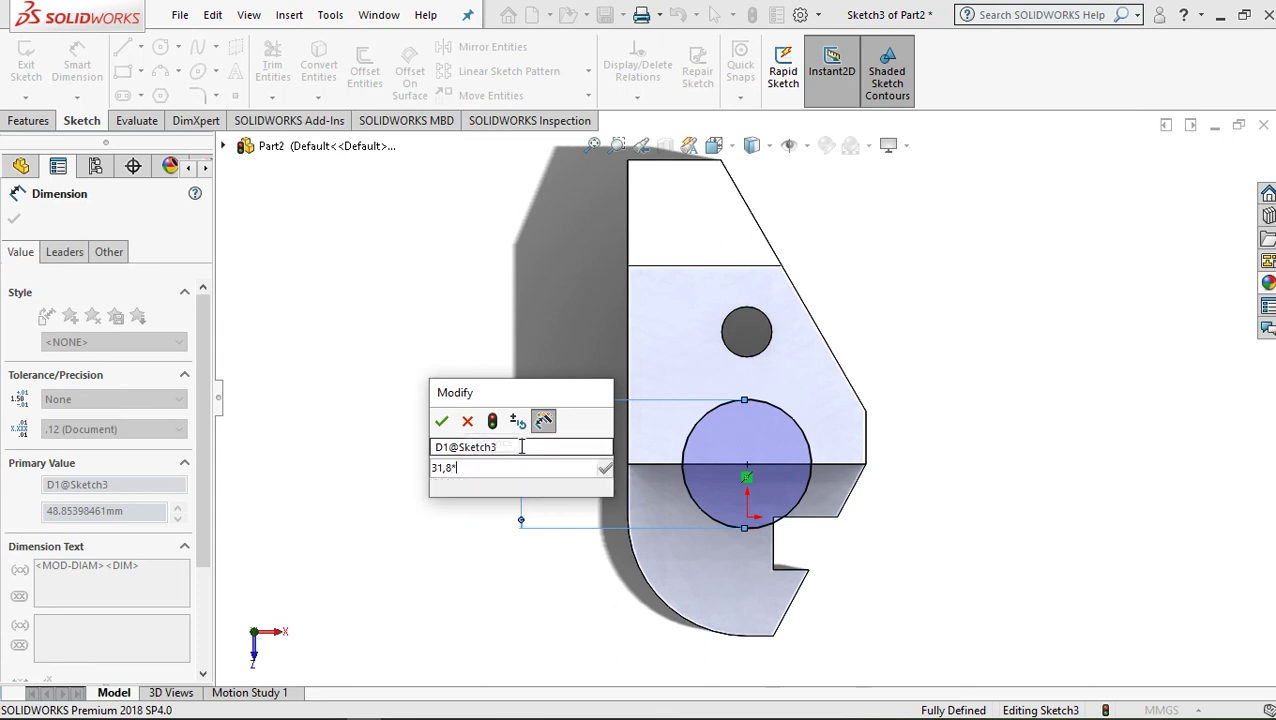
text(2)
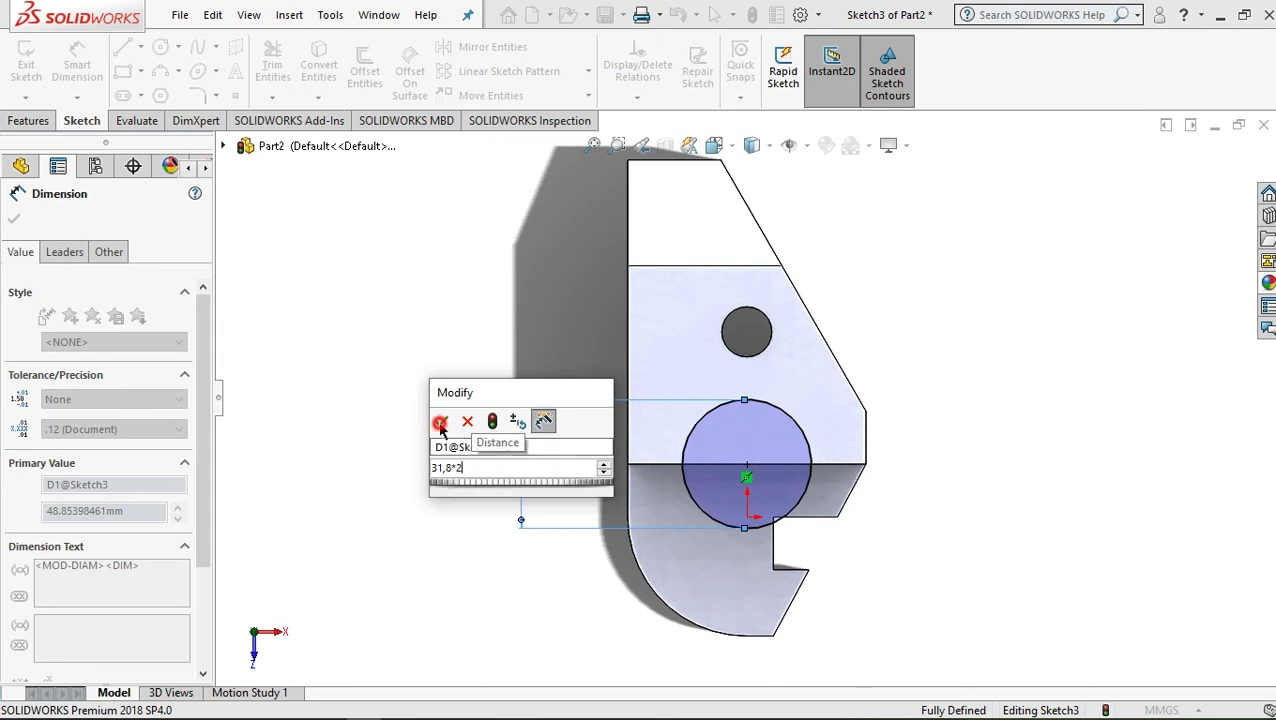
click(441, 421)
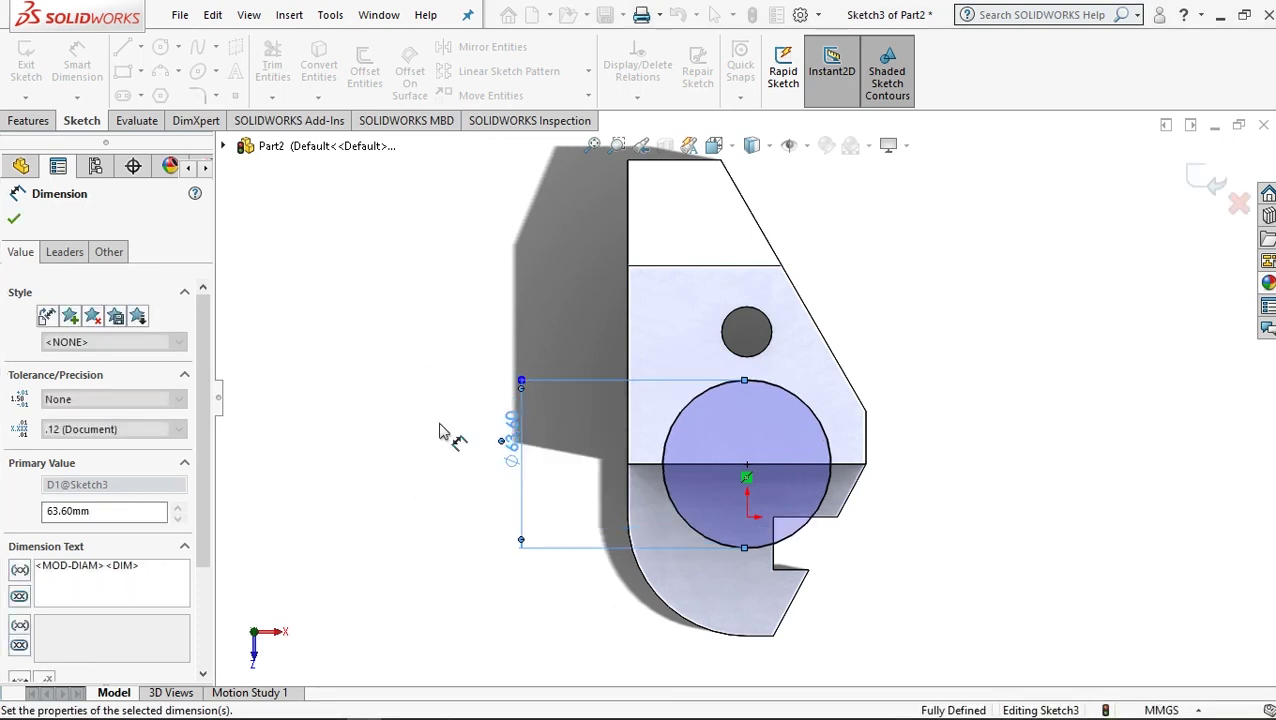
click(30, 121)
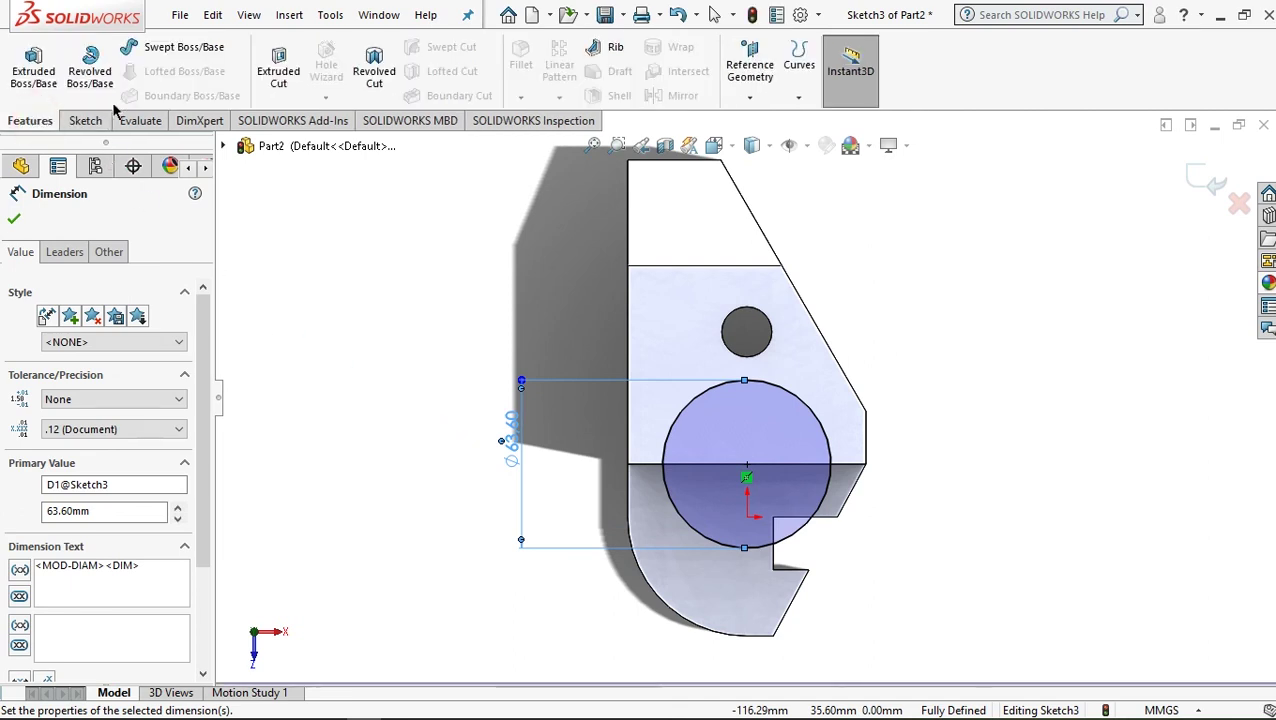
Extrude-cut the 63.60 mm circle 28.6 mm blind, forming Cut-Extrude2 at the upright's base
click(274, 72)
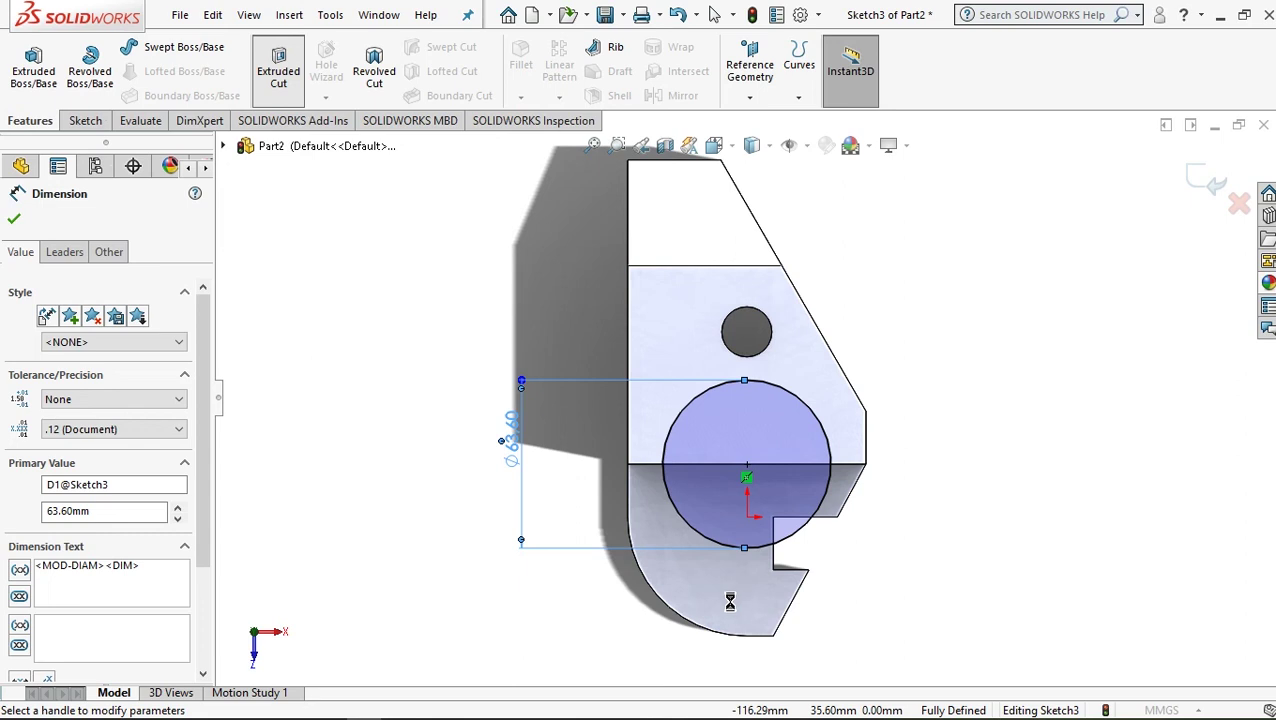
middle_drag(710, 628, 681, 483)
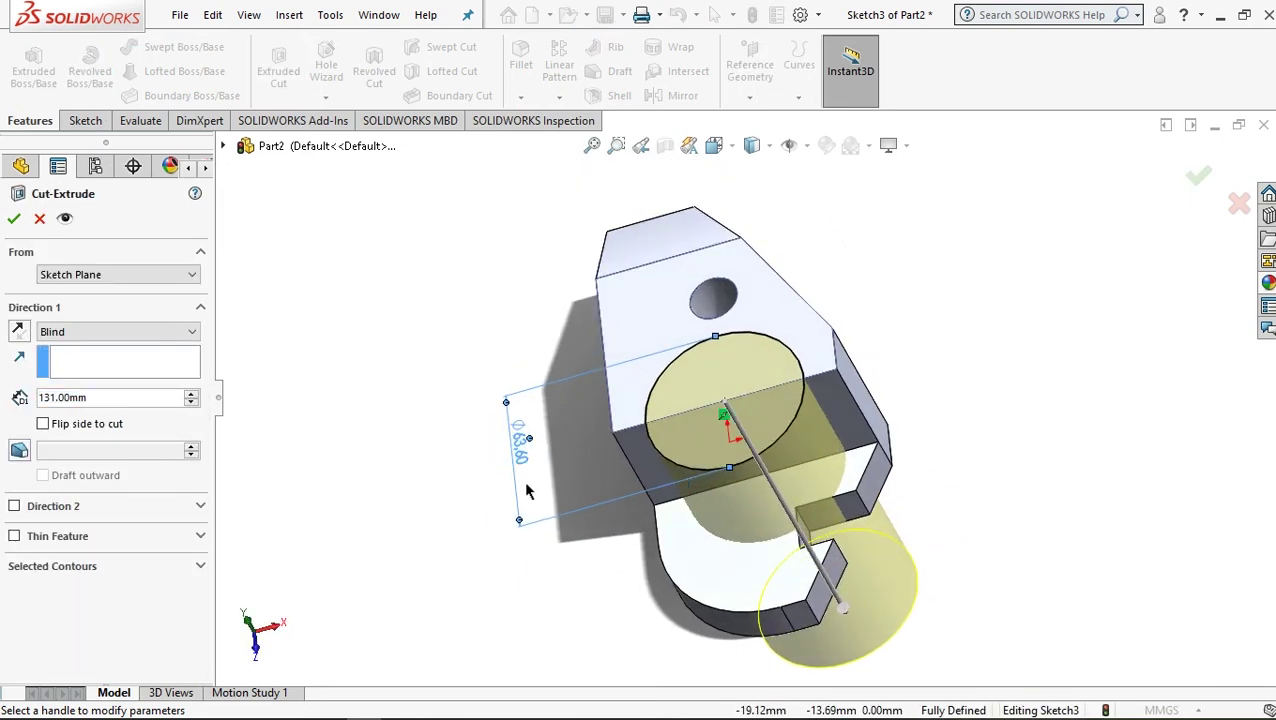
double_click(108, 398)
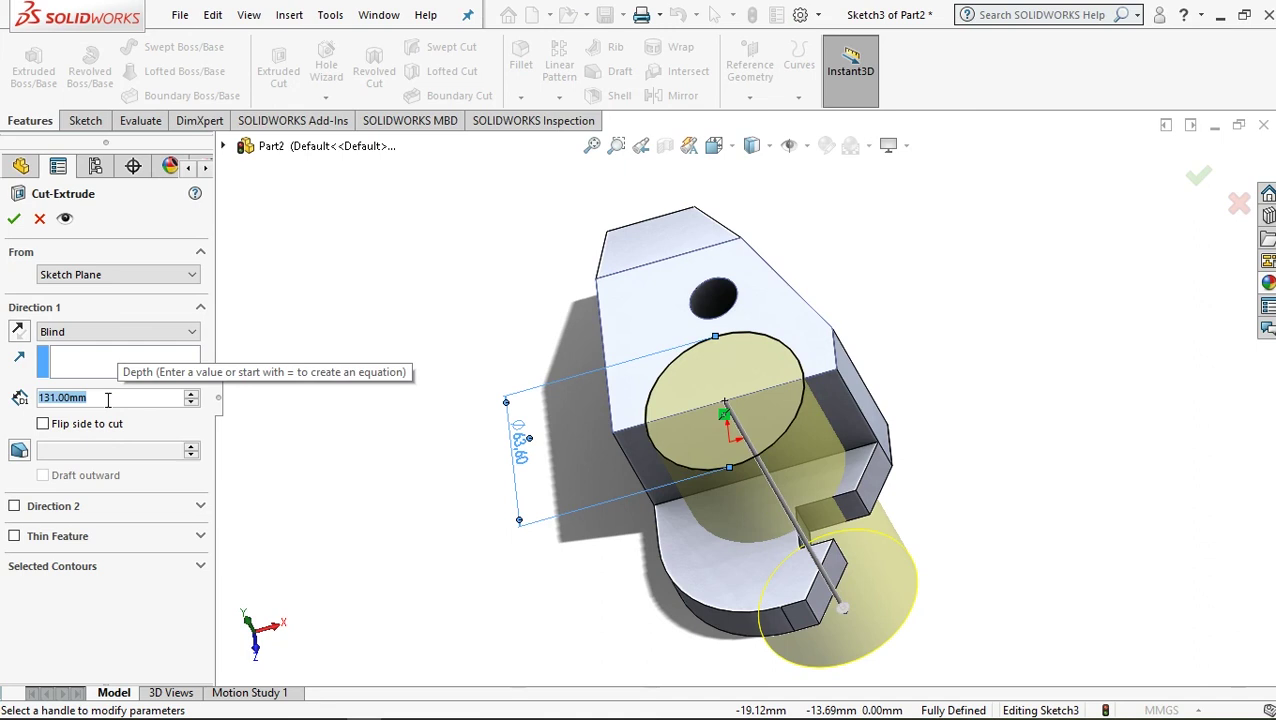
text(28)
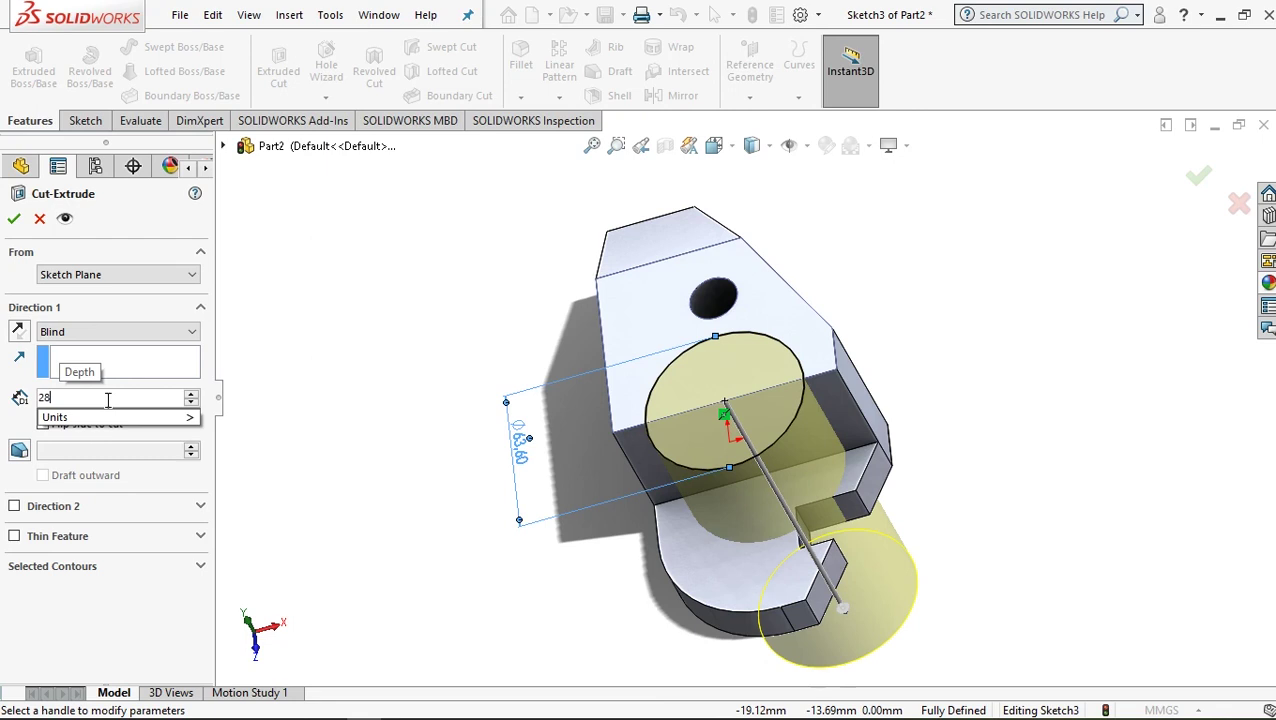
text(.6)
click(13, 222)
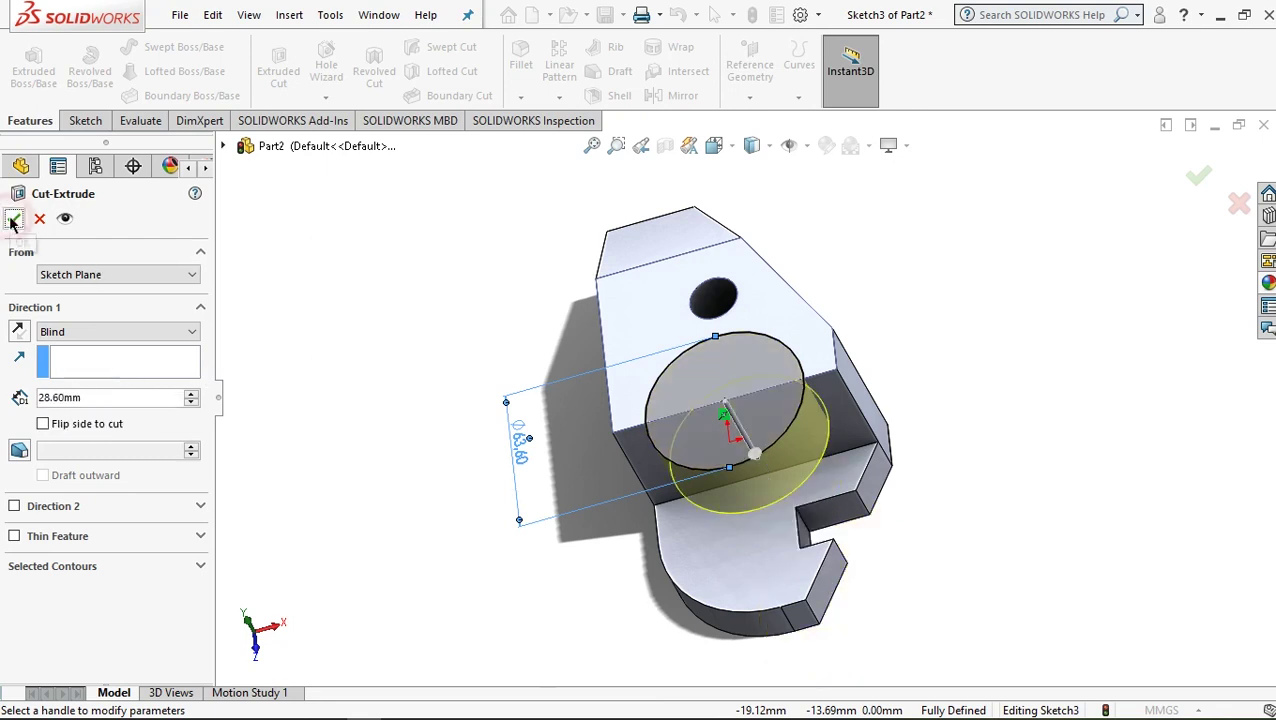
click(13, 221)
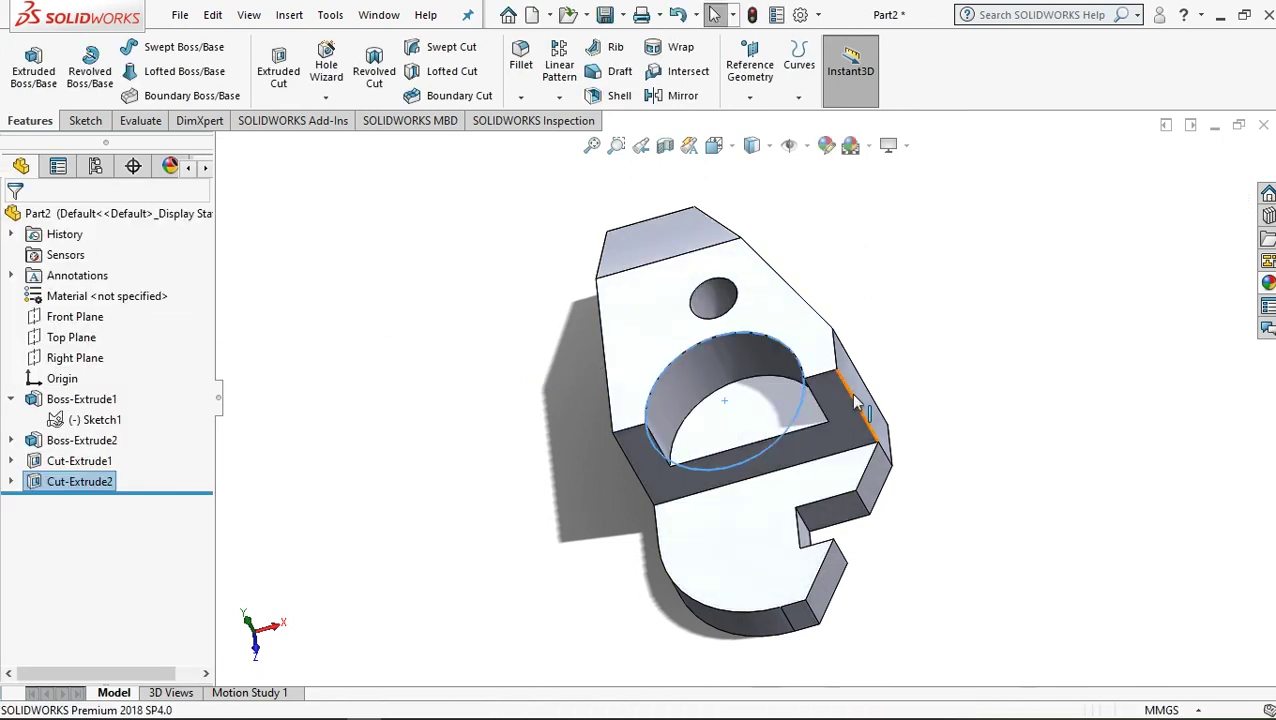
Apply the bright green colour appearance to the entire bracket part
click(922, 320)
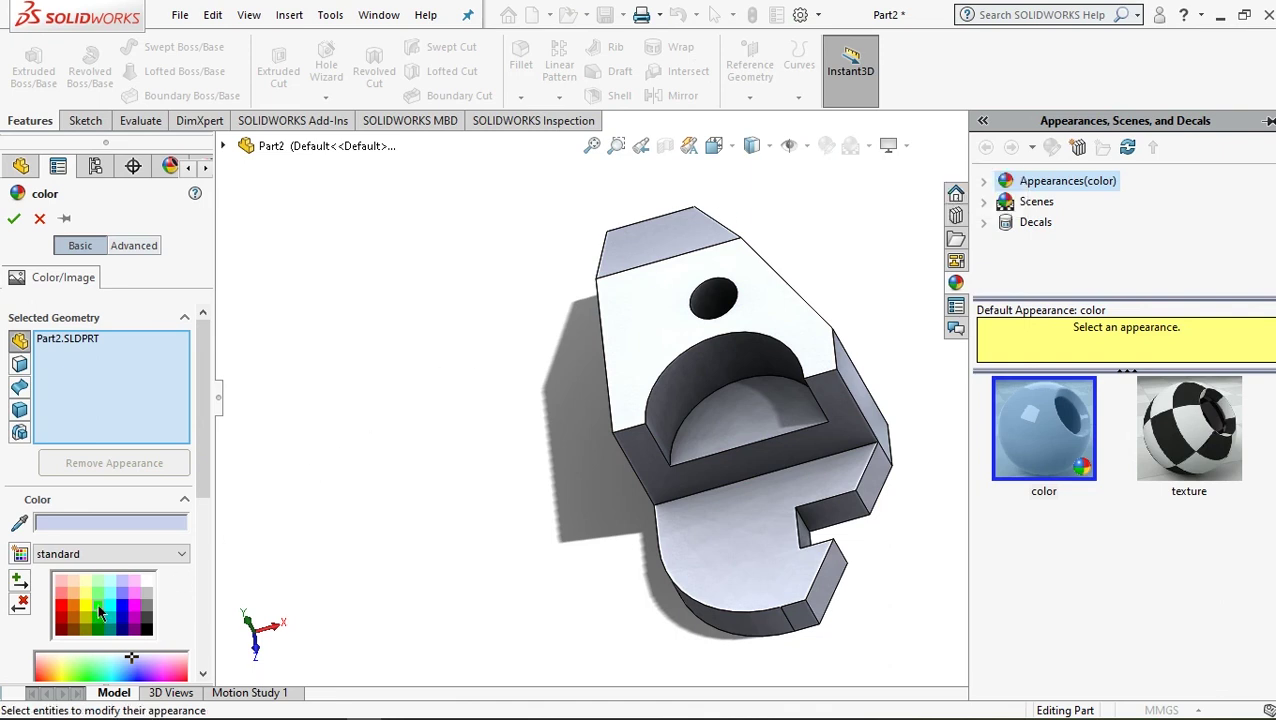
click(98, 610)
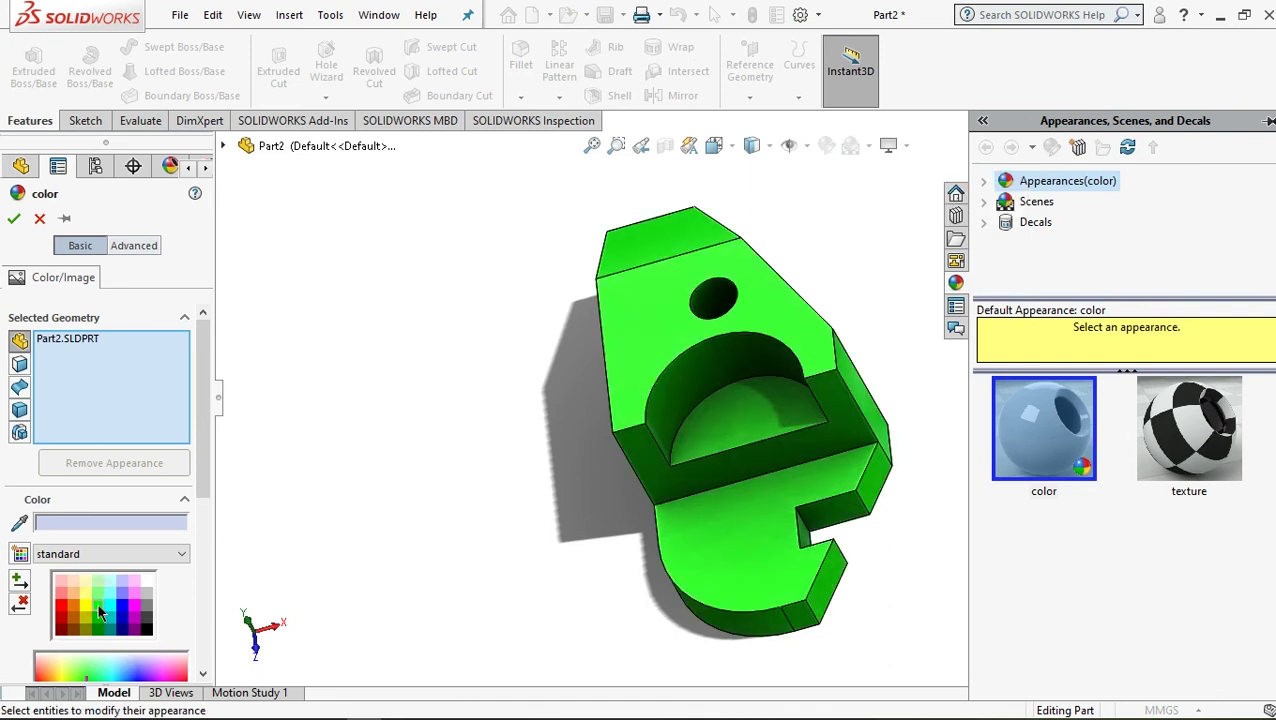
click(17, 221)
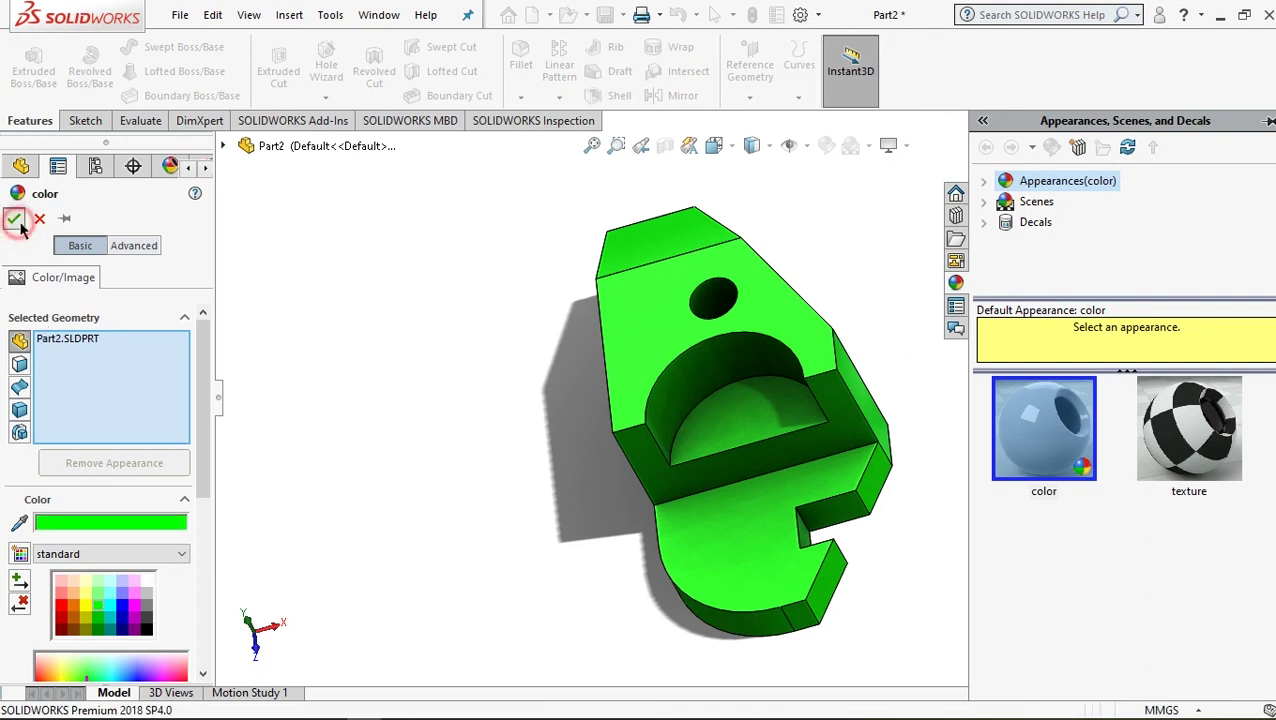
click(842, 250)
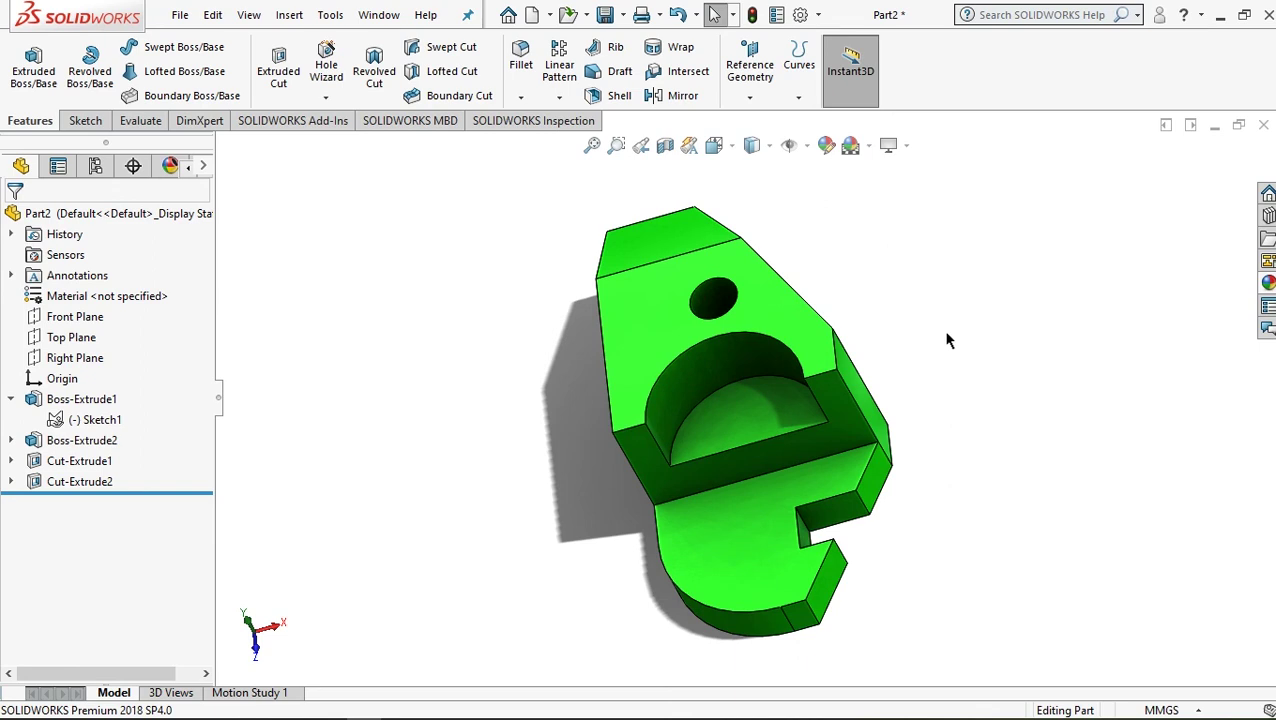
Rotate the view with the arrow keys, then snap the bracket to Isometric with Ctrl+7
key(Down)
key(Down)
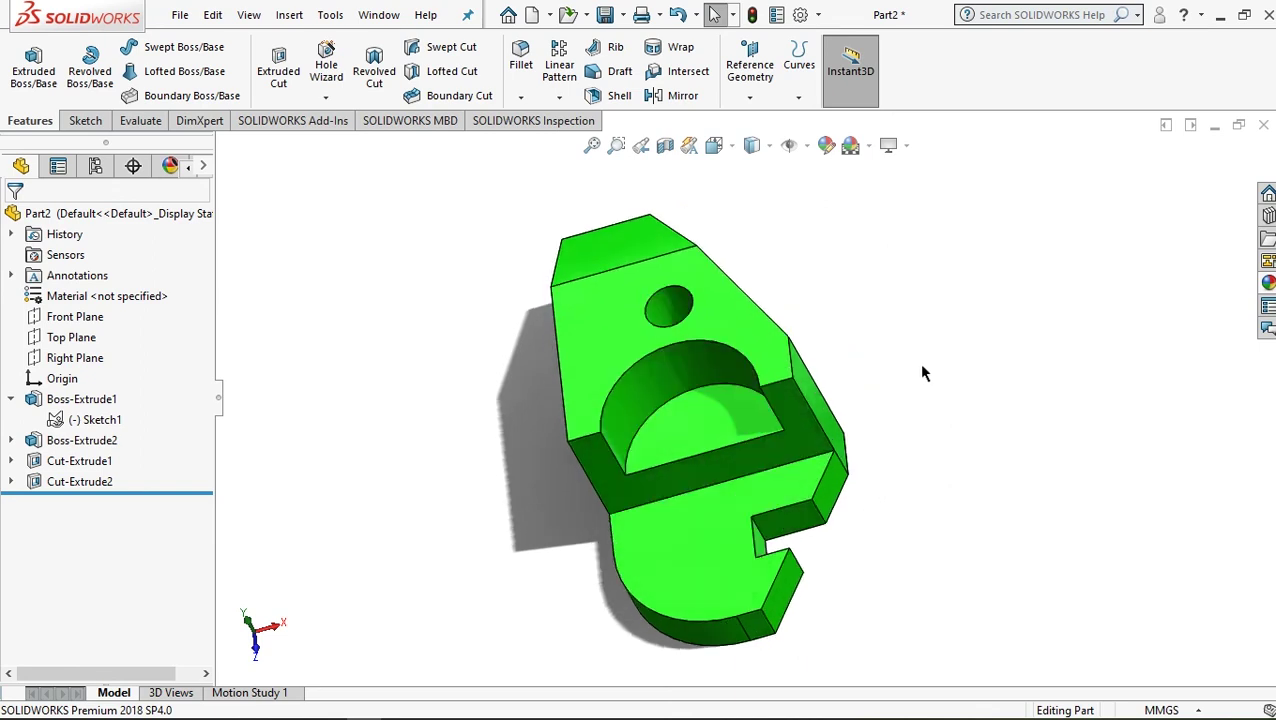
key(Up)
key(Up)
key(Down)
key(Up)
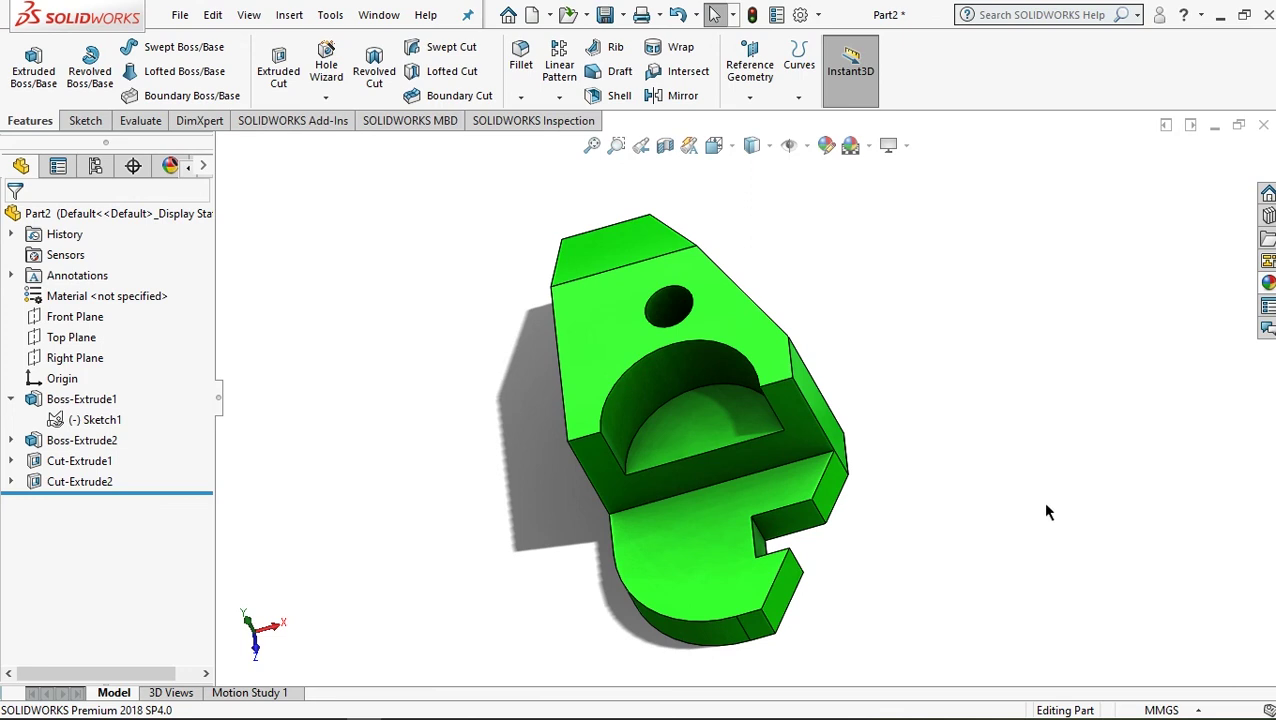
key(ctrl+7)
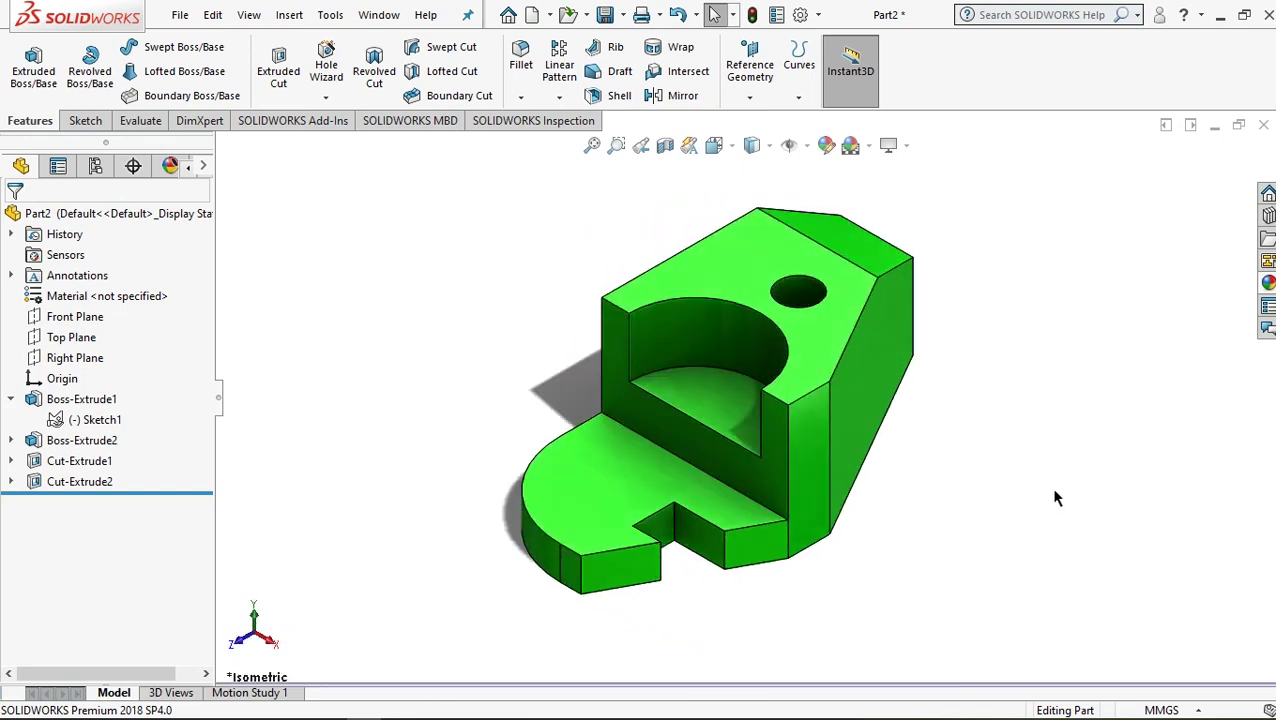